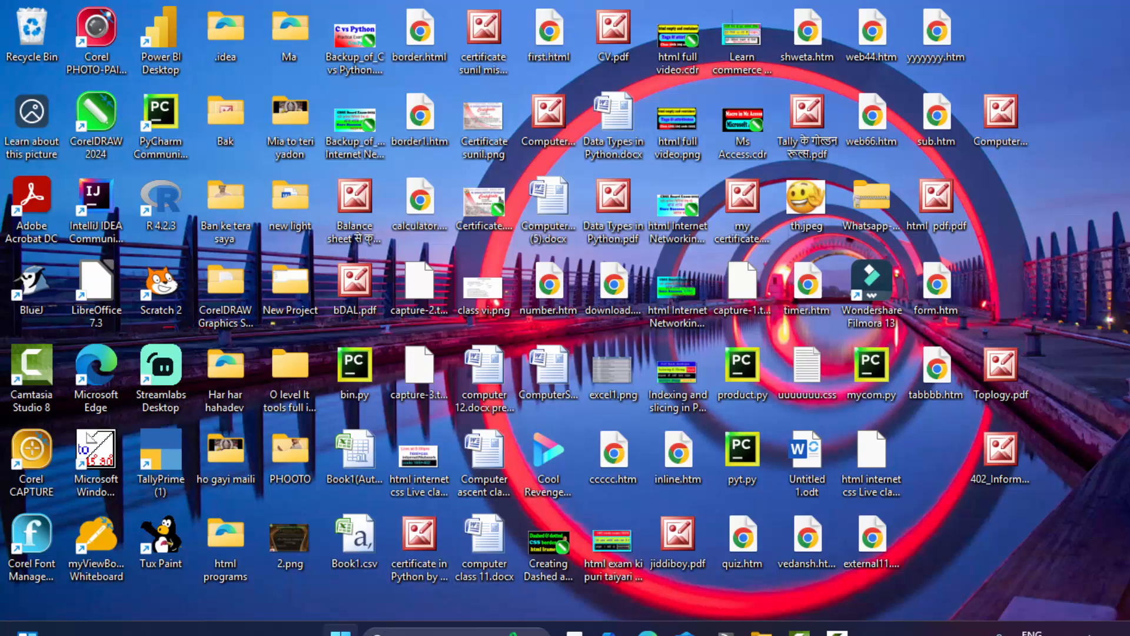
Find and launch Microsoft Office Access 2007 from the desktop.
left_click(340, 633)
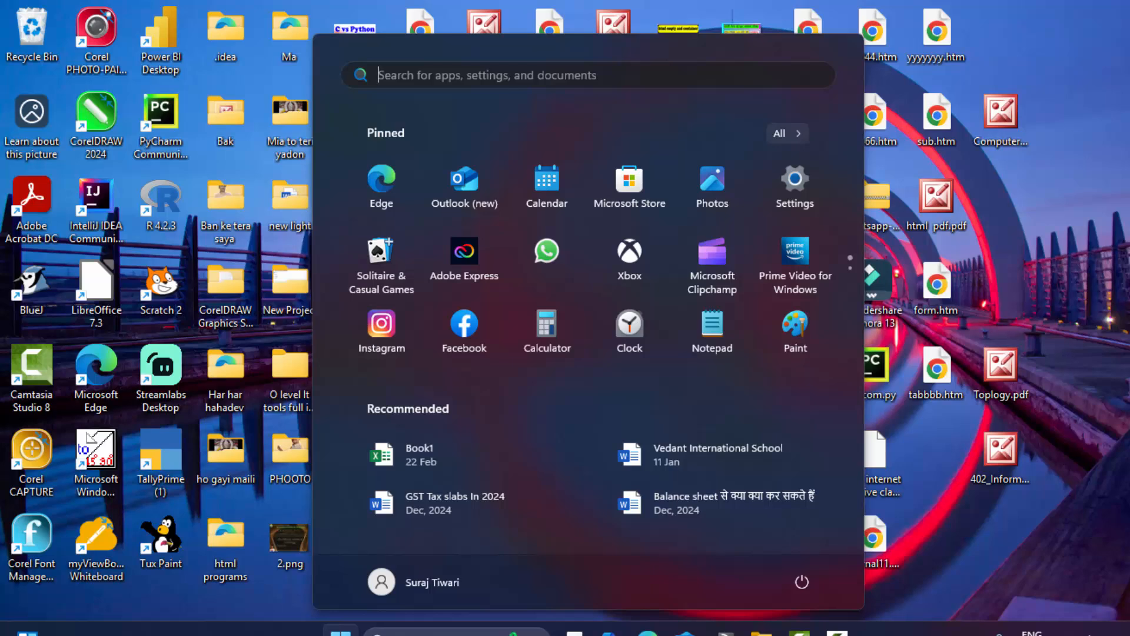
type("acc")
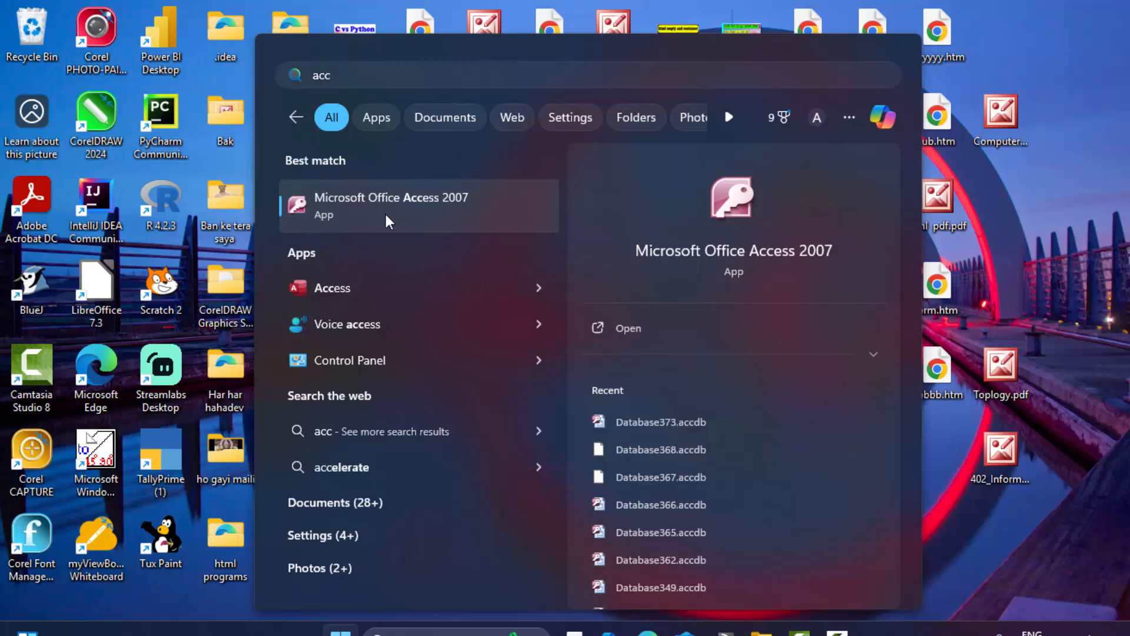
left_click(387, 216)
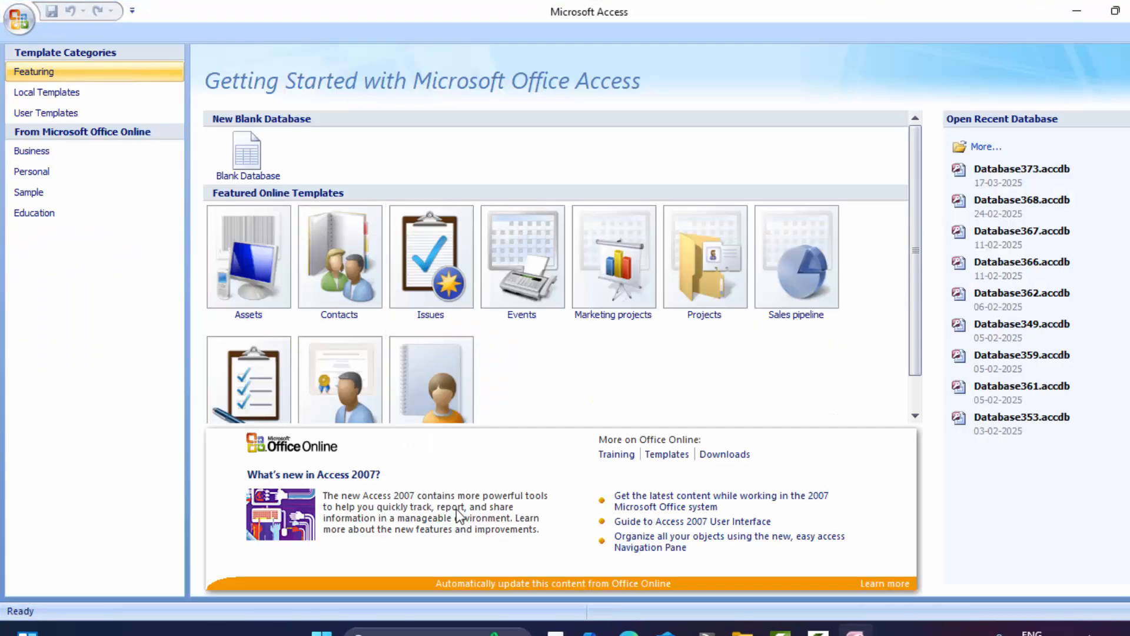
Find and launch OpenOffice Base to bring up its Database Wizard.
left_click(322, 633)
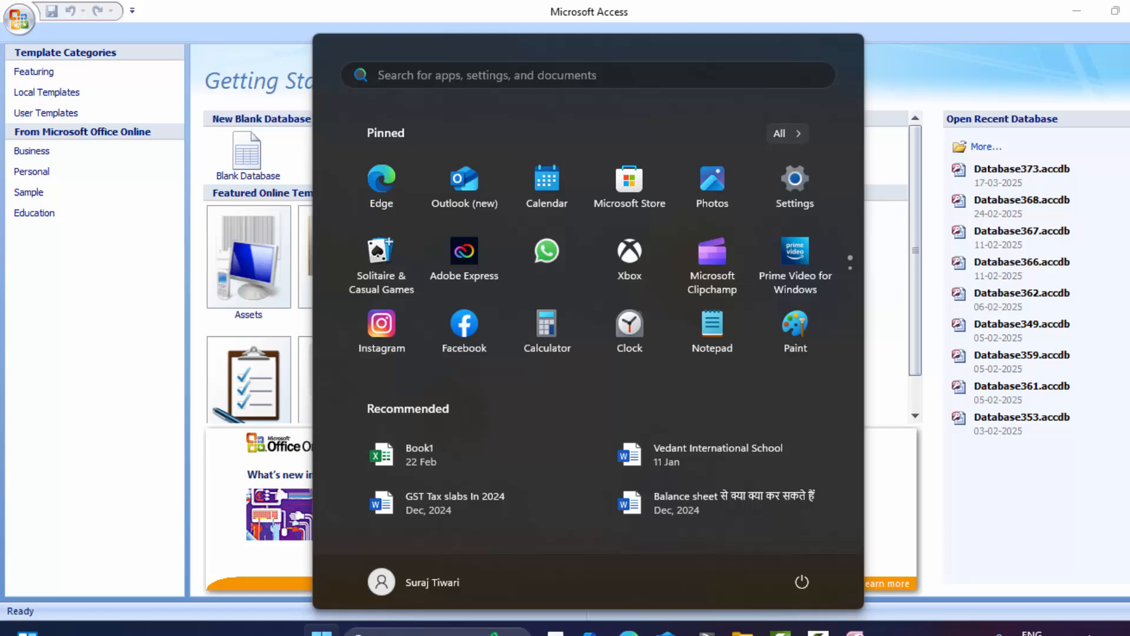
type("b")
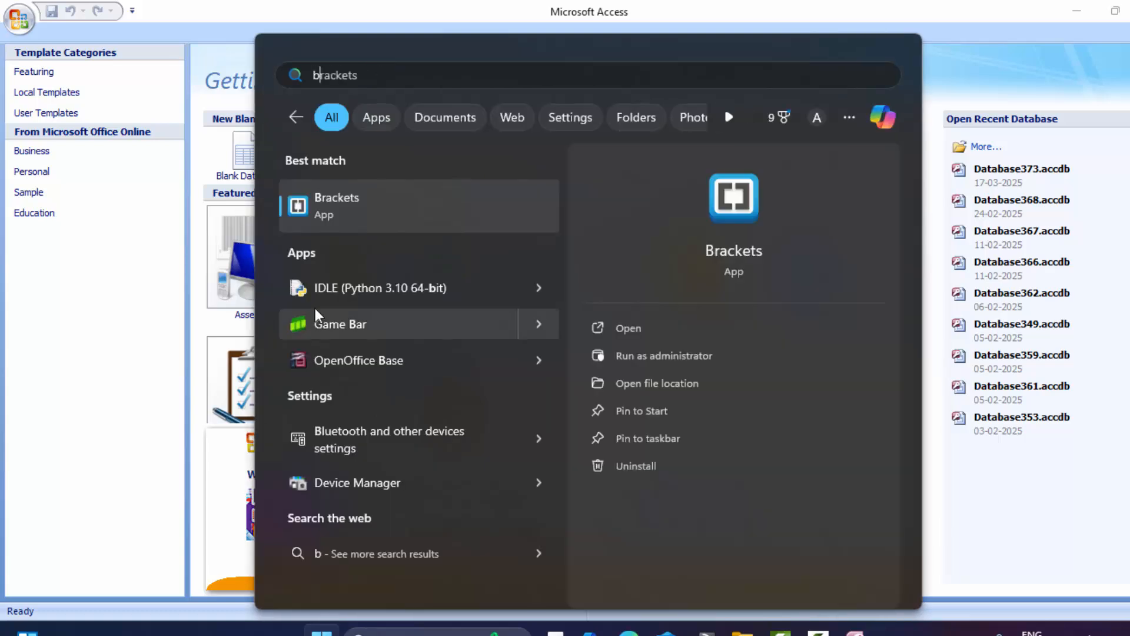
left_click(352, 347)
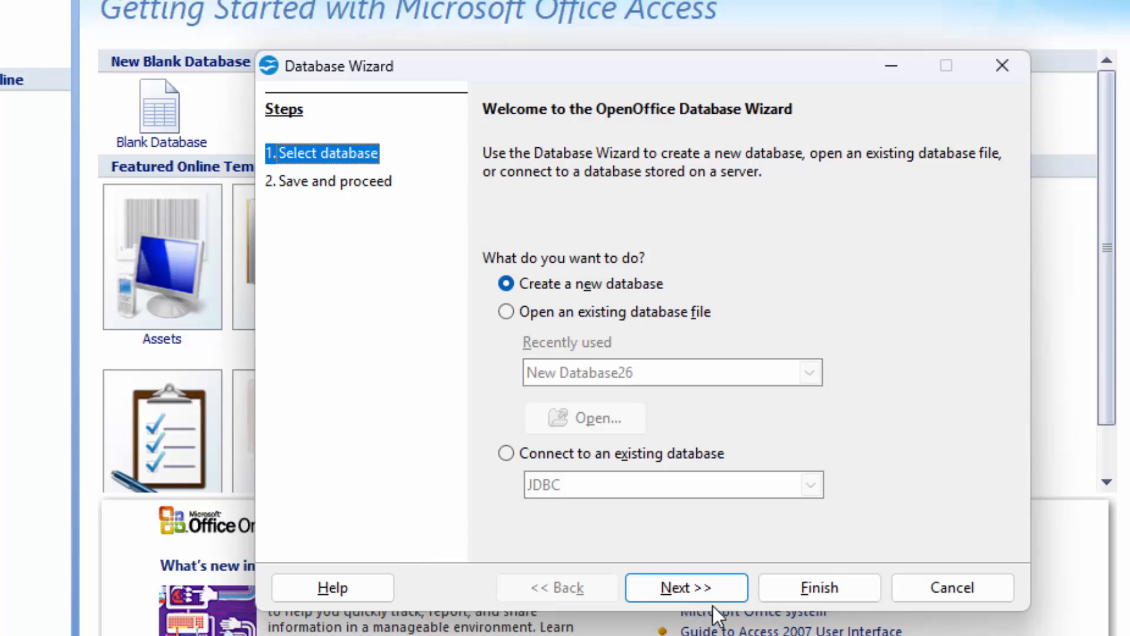
Create a new database without registering it and save it as New Database27.odb in Documents.
left_click(716, 588)
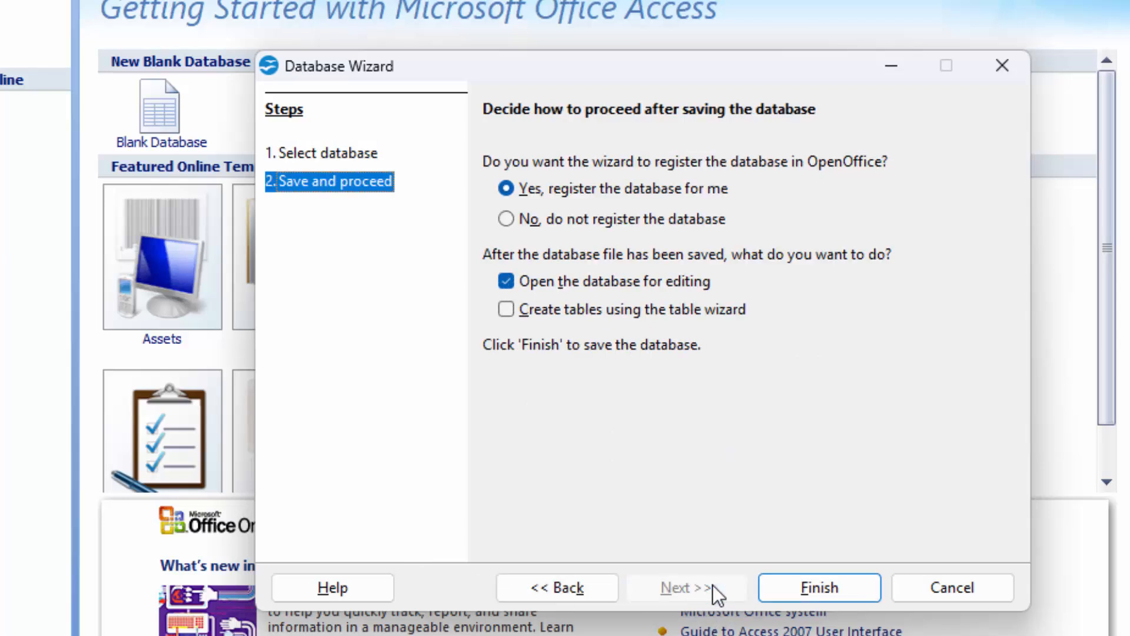
left_click(591, 219)
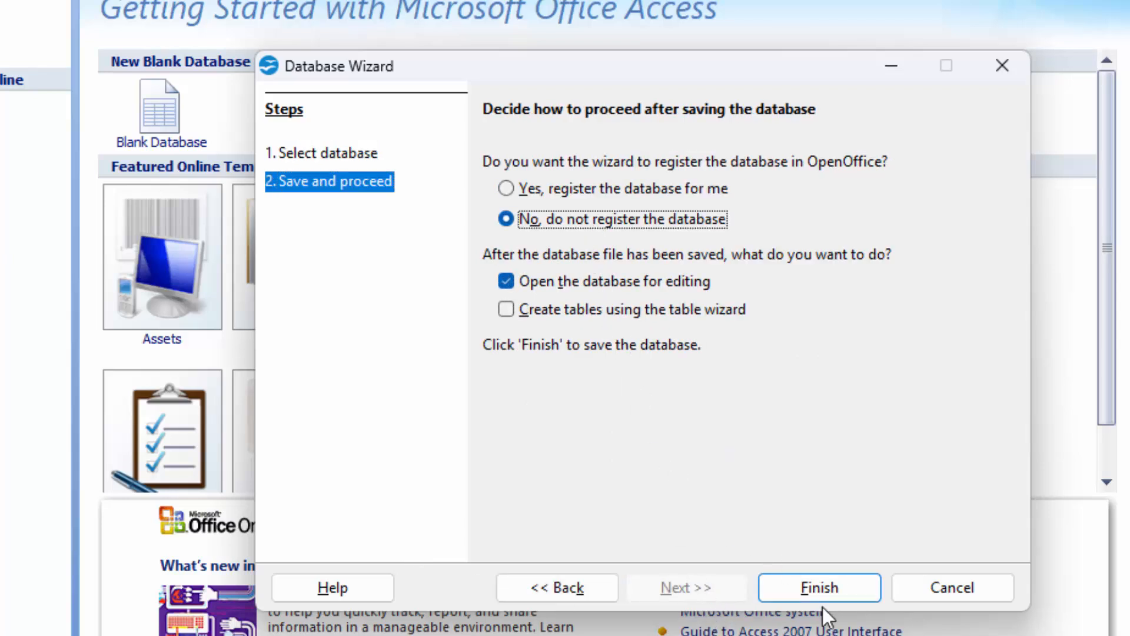
left_click(830, 587)
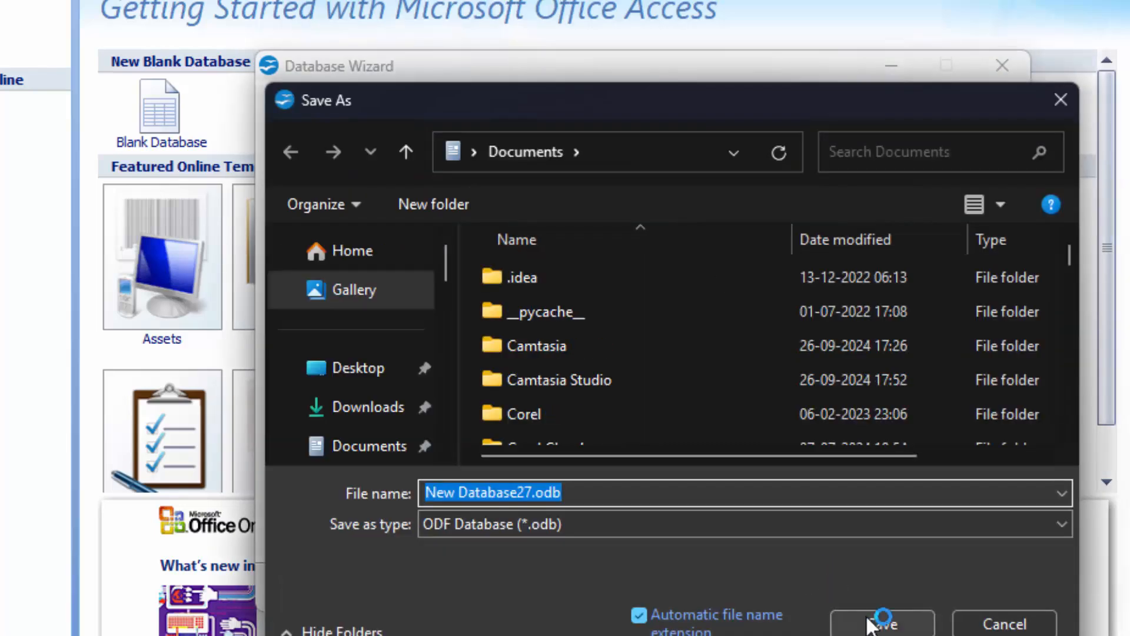
left_click(870, 623)
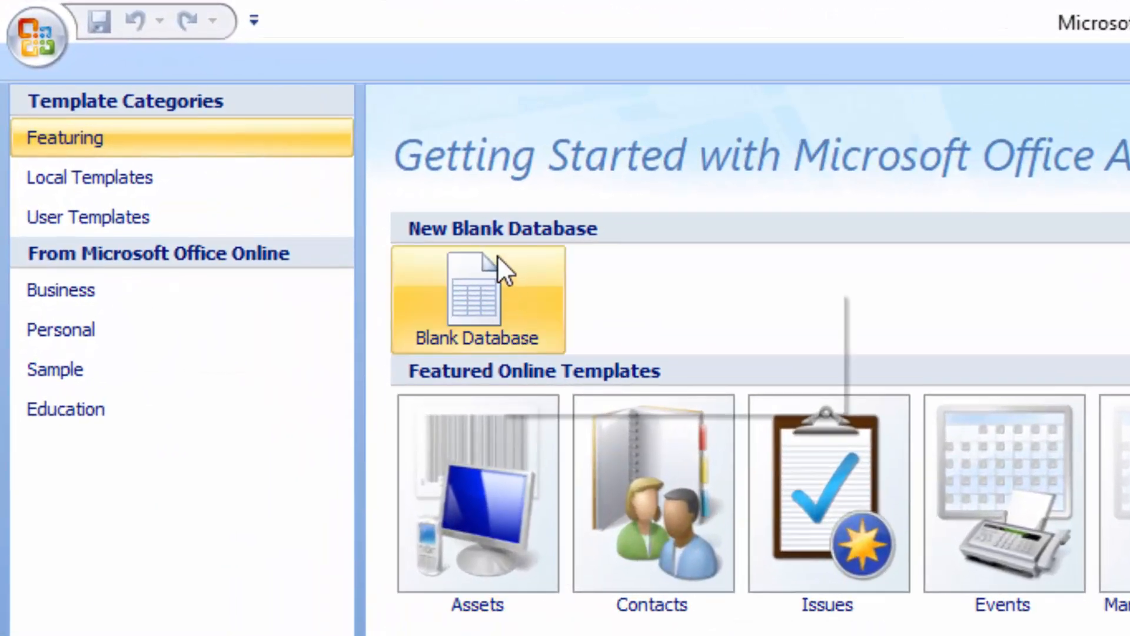
Switch to Microsoft Access and create a blank database with the file name Database374.accdb.
left_click(359, 185)
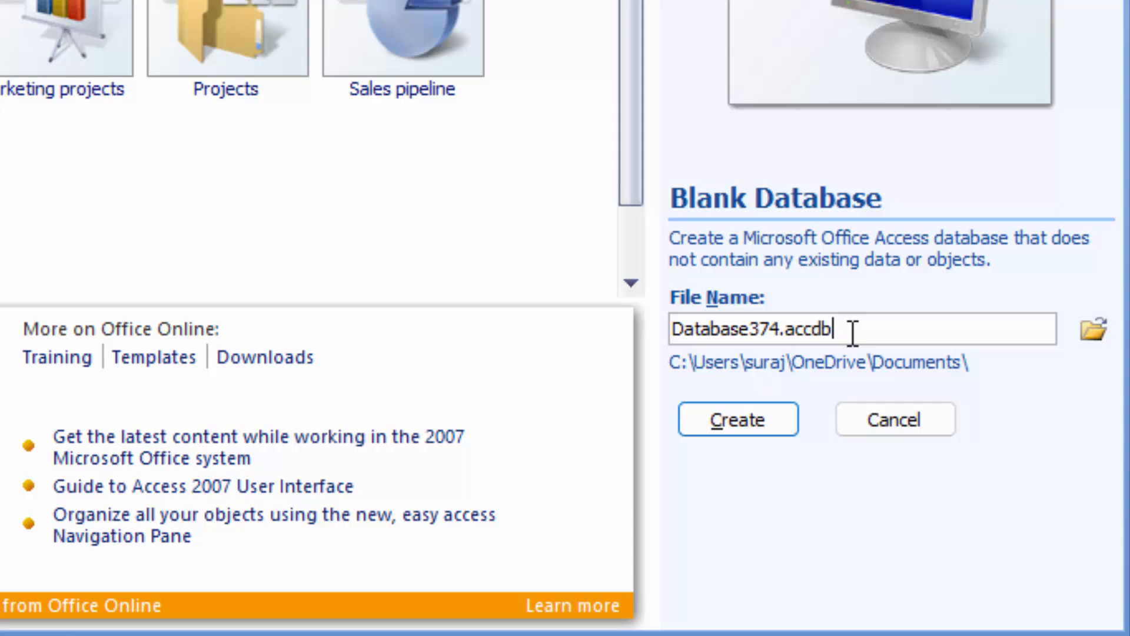
double_click(677, 327)
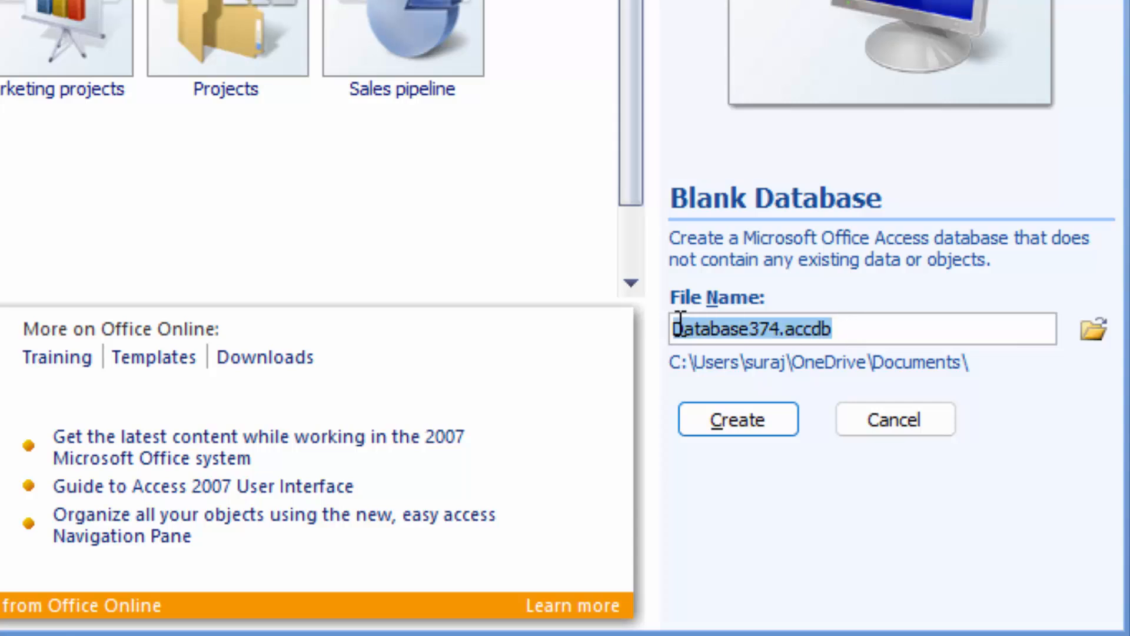
left_click(788, 327)
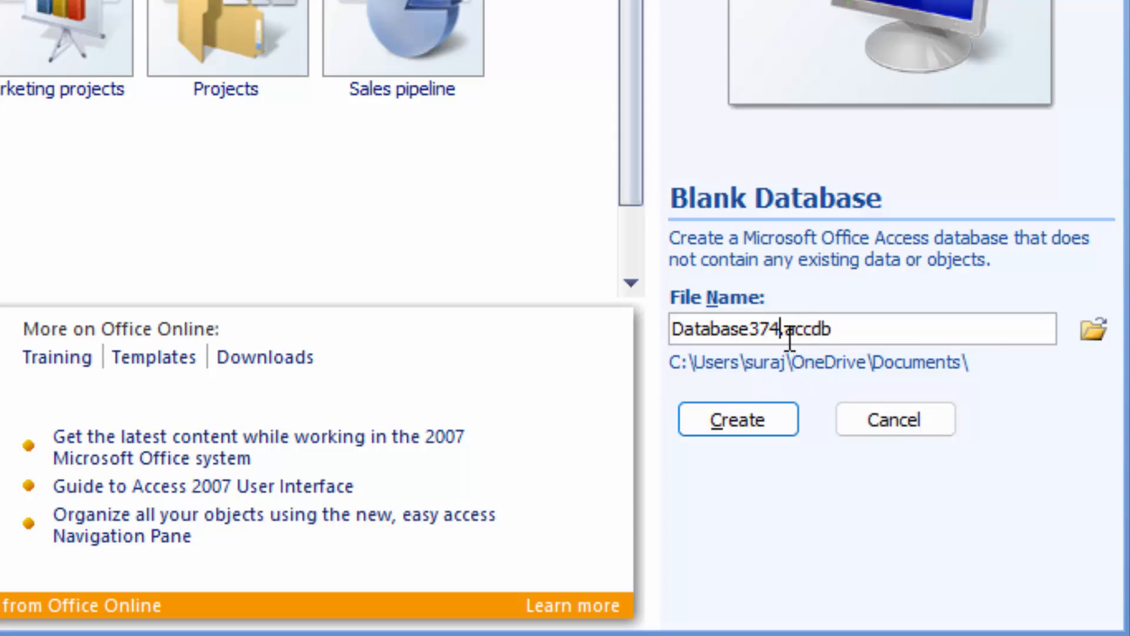
left_click_drag(853, 323, 792, 331)
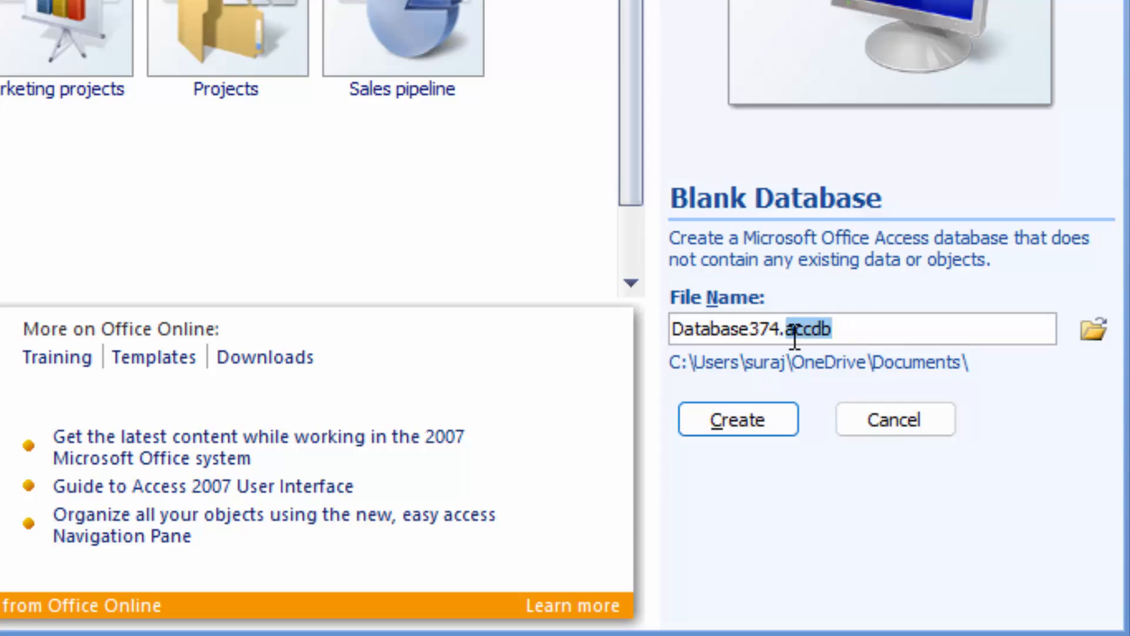
left_click(757, 410)
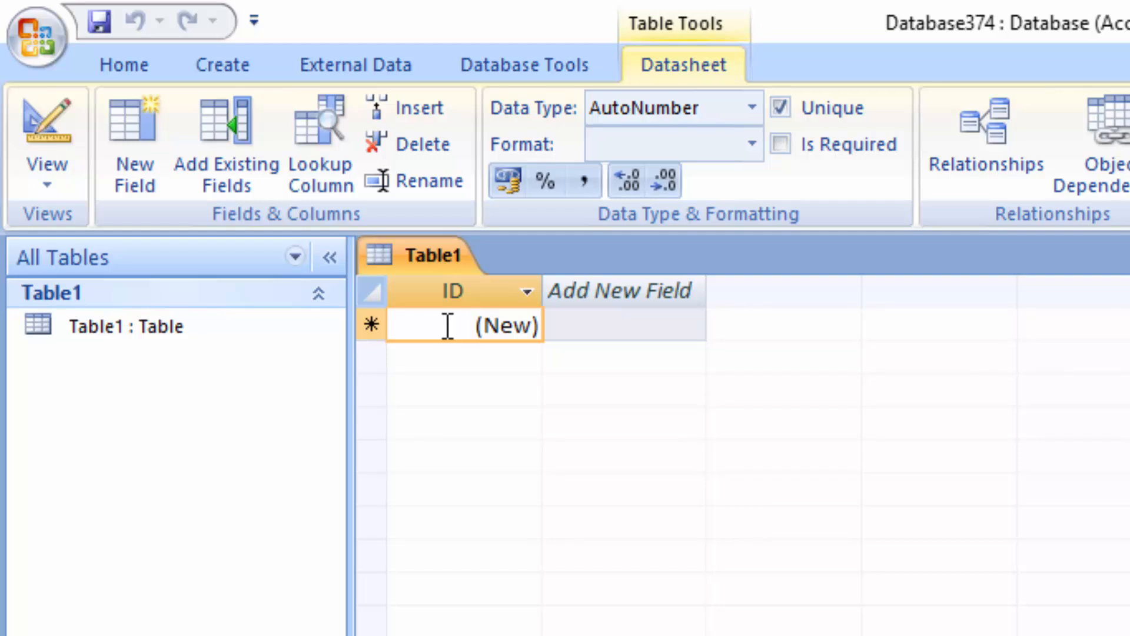
Switch the new table to Design view, saving it under the name CustomerT.
left_click(44, 127)
left_click(1104, 419)
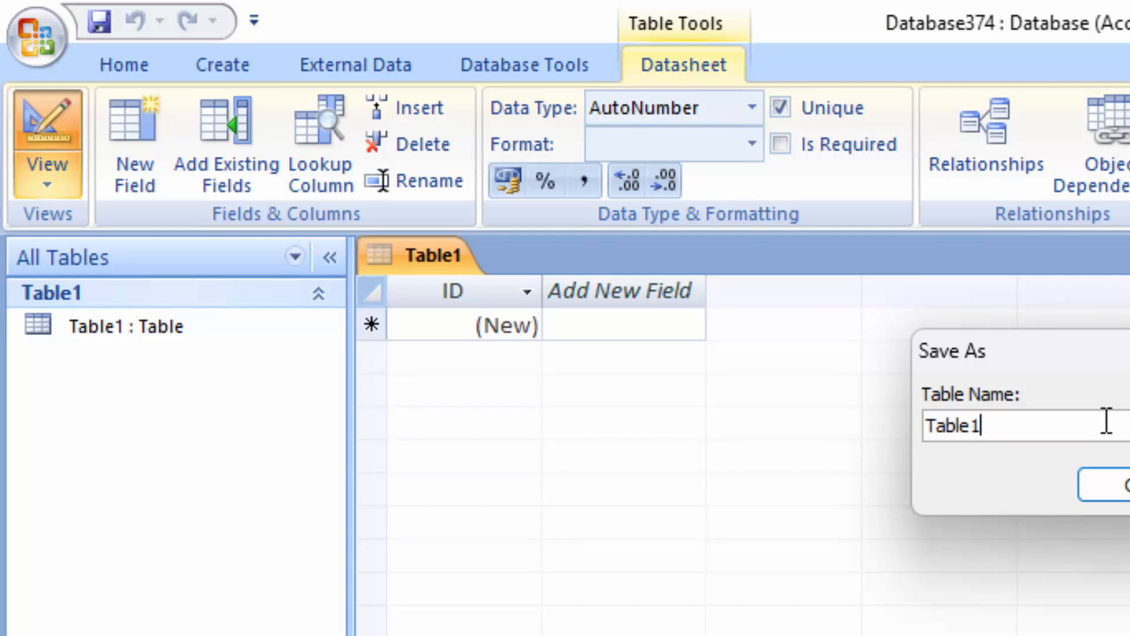
left_click_drag(1079, 414, 857, 419)
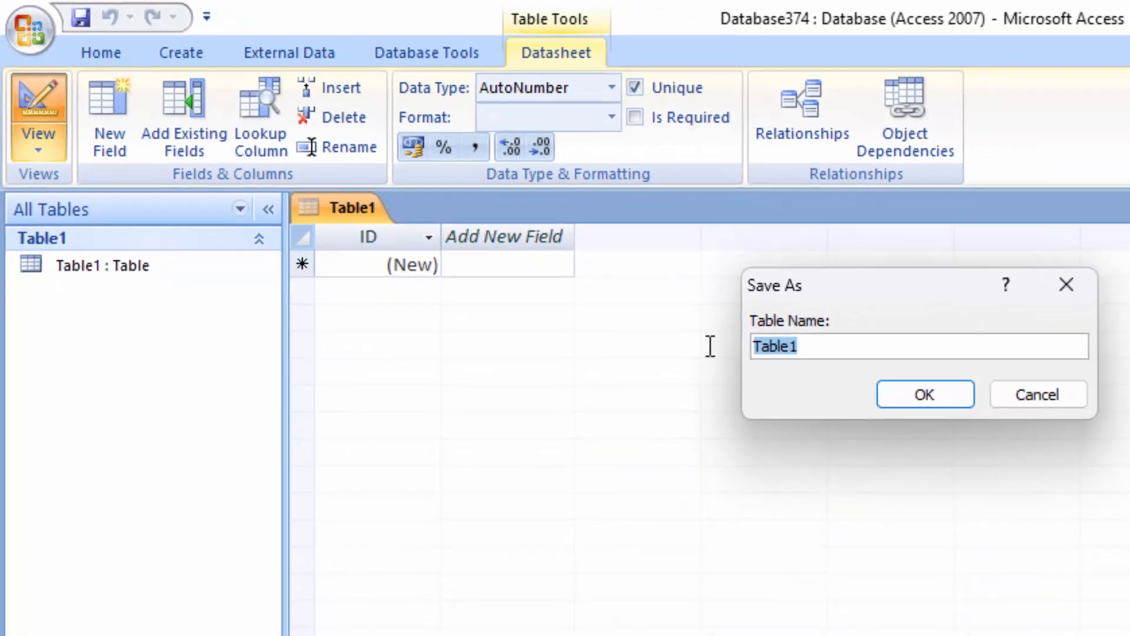
key("BackSpace")
type("Cust")
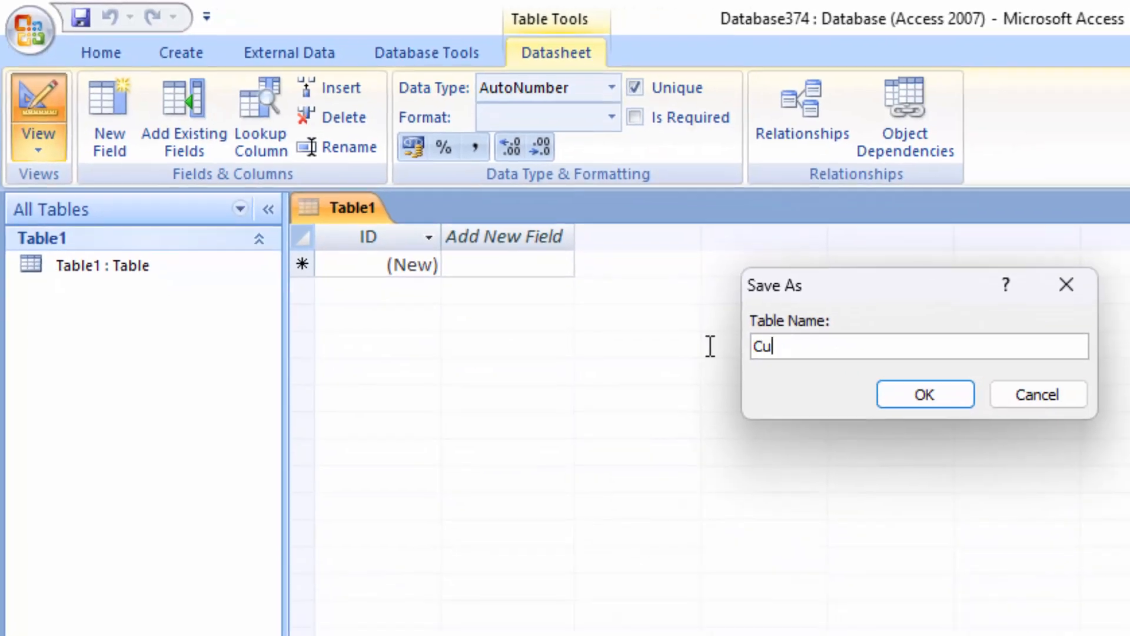
type("omerT")
key("Return")
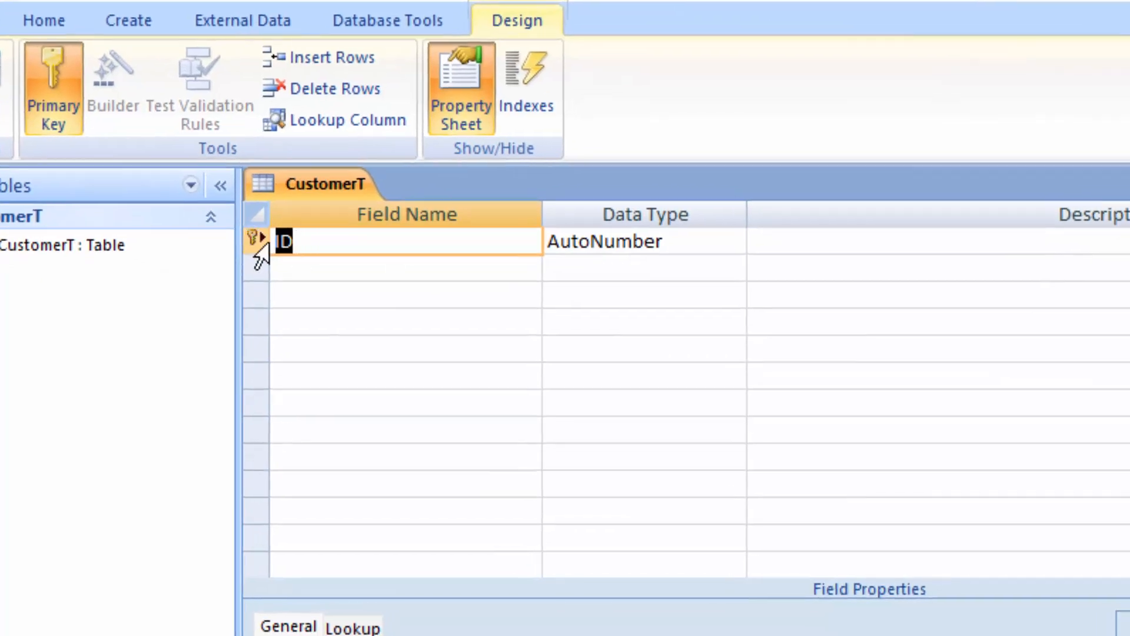
Enter "Primary key" as the description of the ID field.
left_click(788, 242)
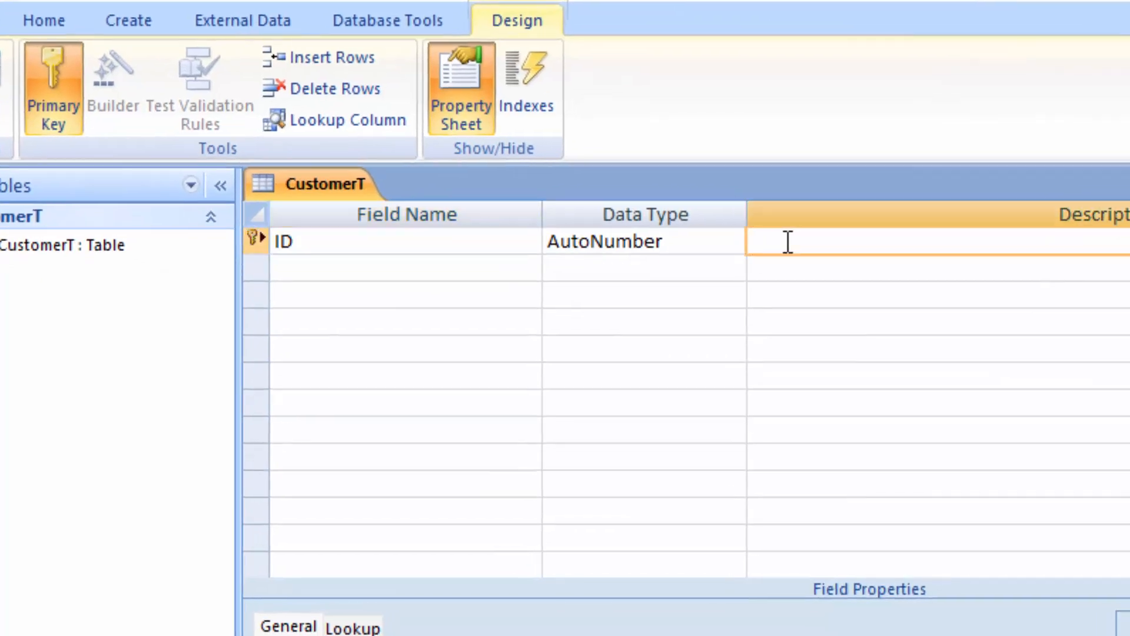
type("Prima")
type("ry k")
type("ey")
left_click(827, 241)
type("k")
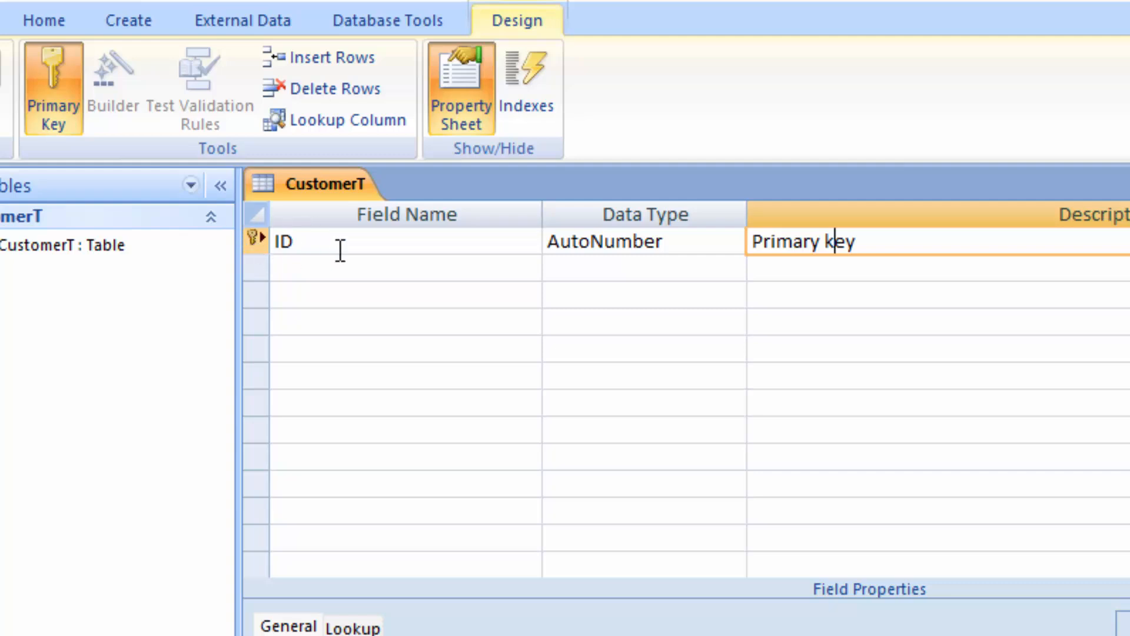
Remove the primary key designation from the ID field.
left_click(324, 239)
double_click(283, 240)
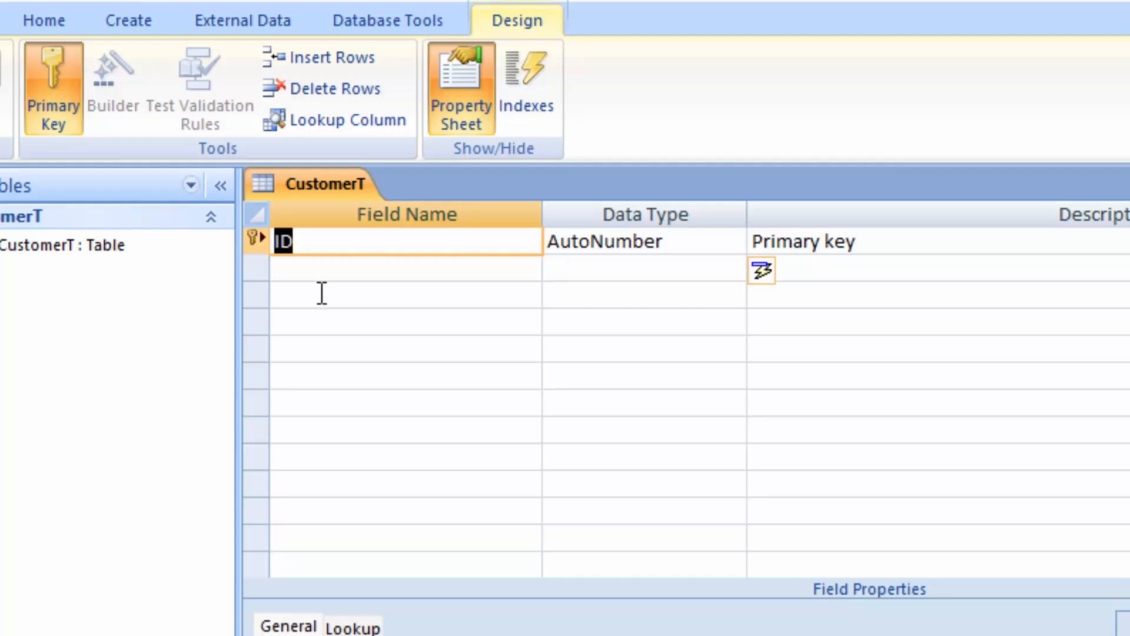
right_click(252, 238)
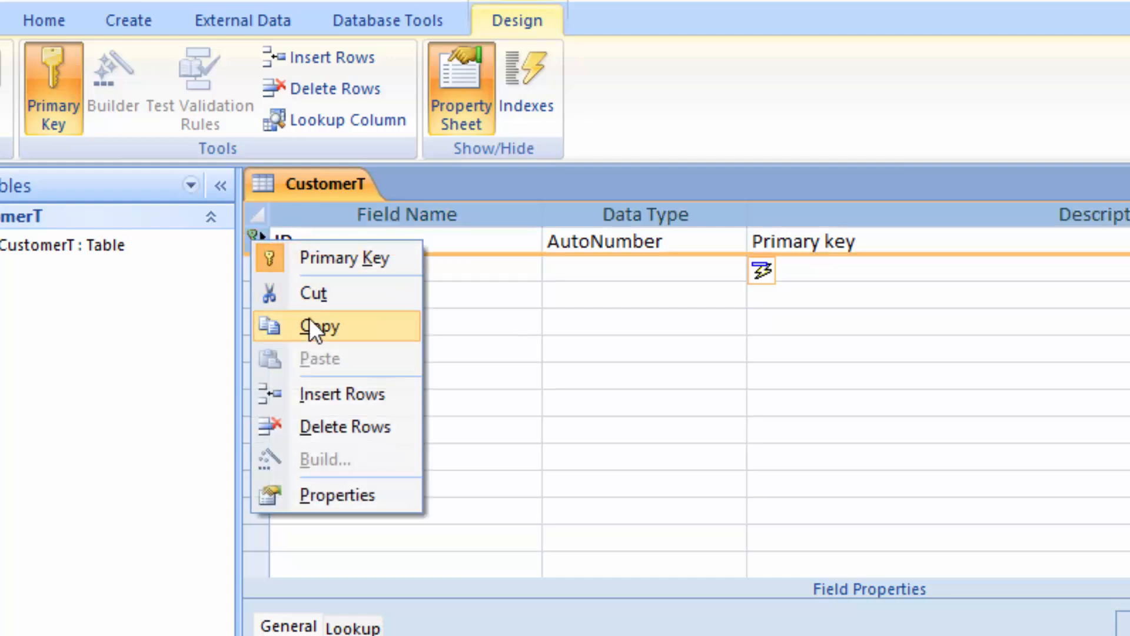
left_click(313, 252)
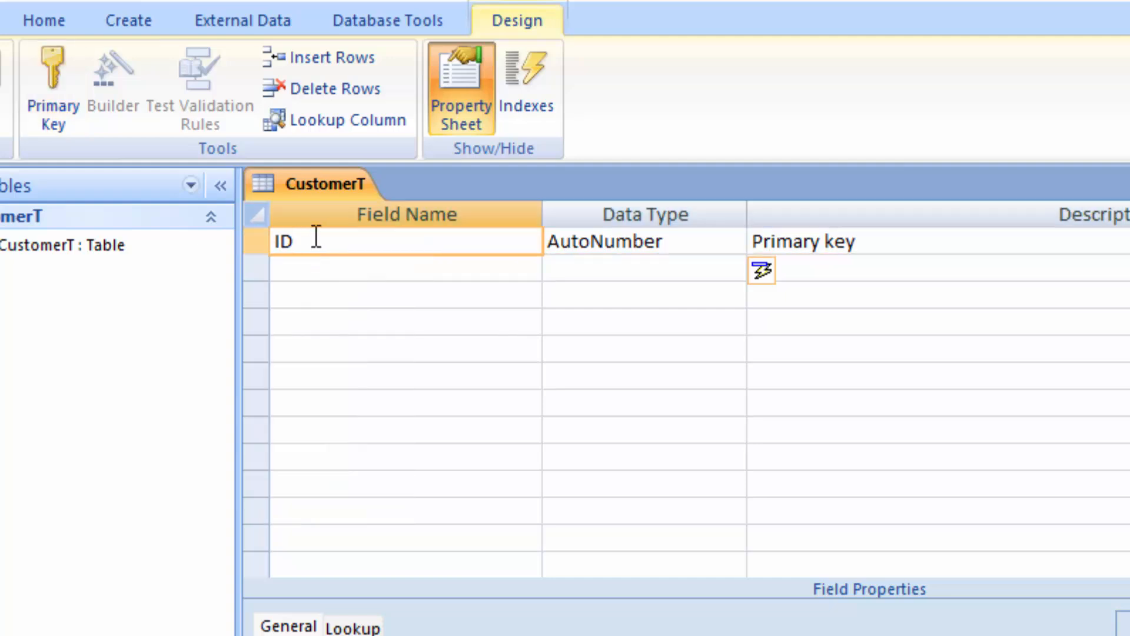
Rename the ID field to Customer_id.
left_click_drag(315, 240, 252, 241)
key("BackSpace")
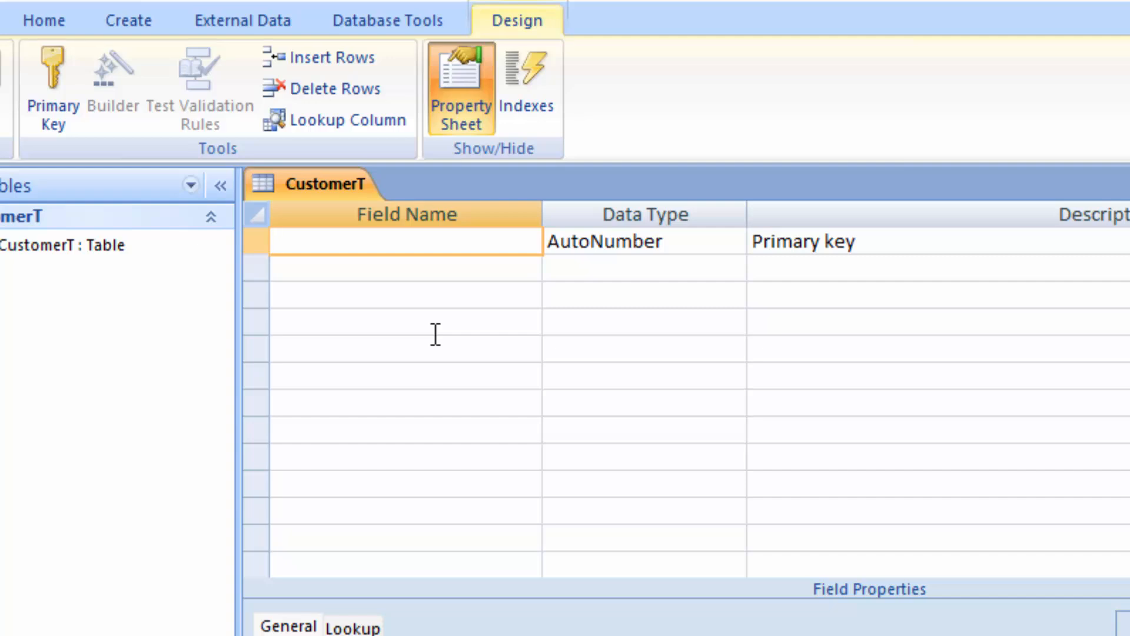
type("Customer_id")
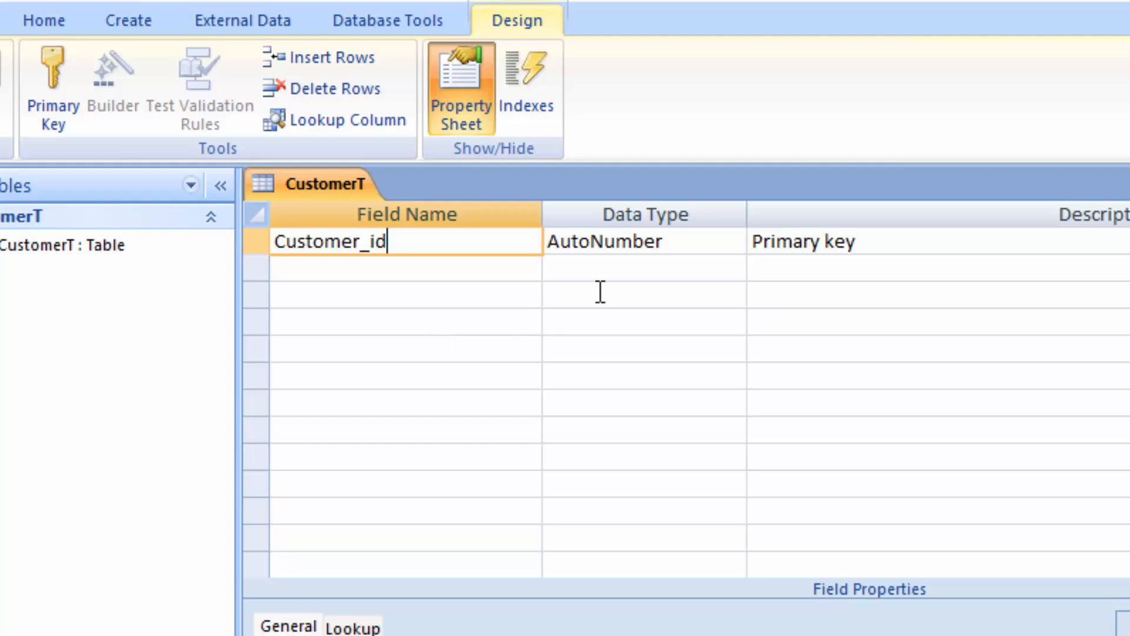
Set the Customer_id field's data type to Text and make it the table's primary key.
left_click(698, 235)
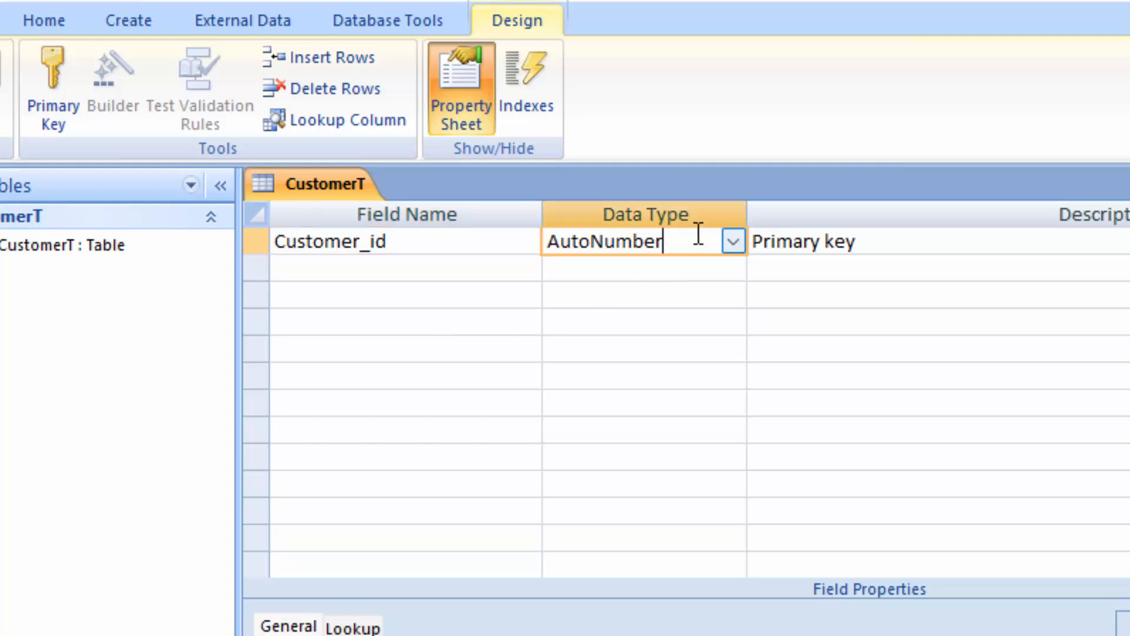
left_click(726, 245)
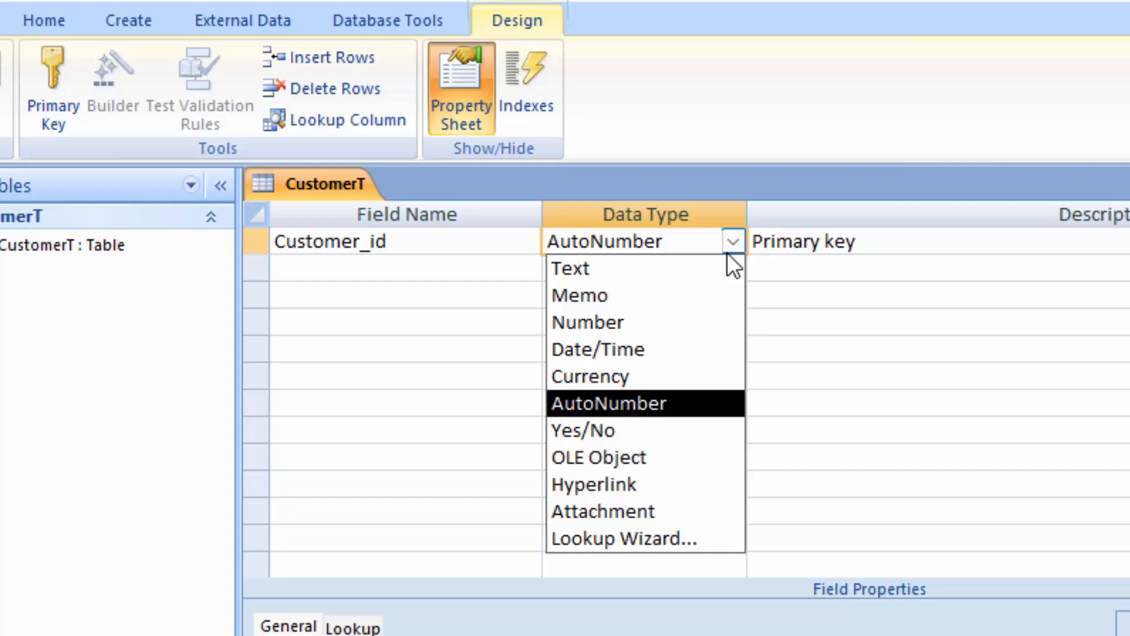
left_click(660, 272)
right_click(263, 243)
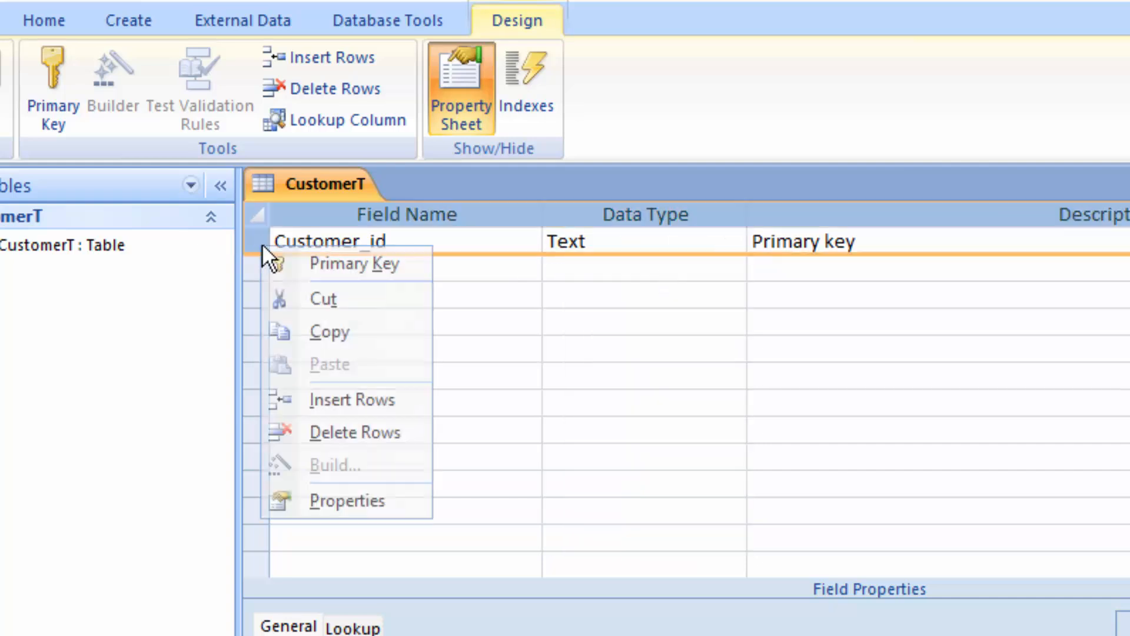
left_click(328, 257)
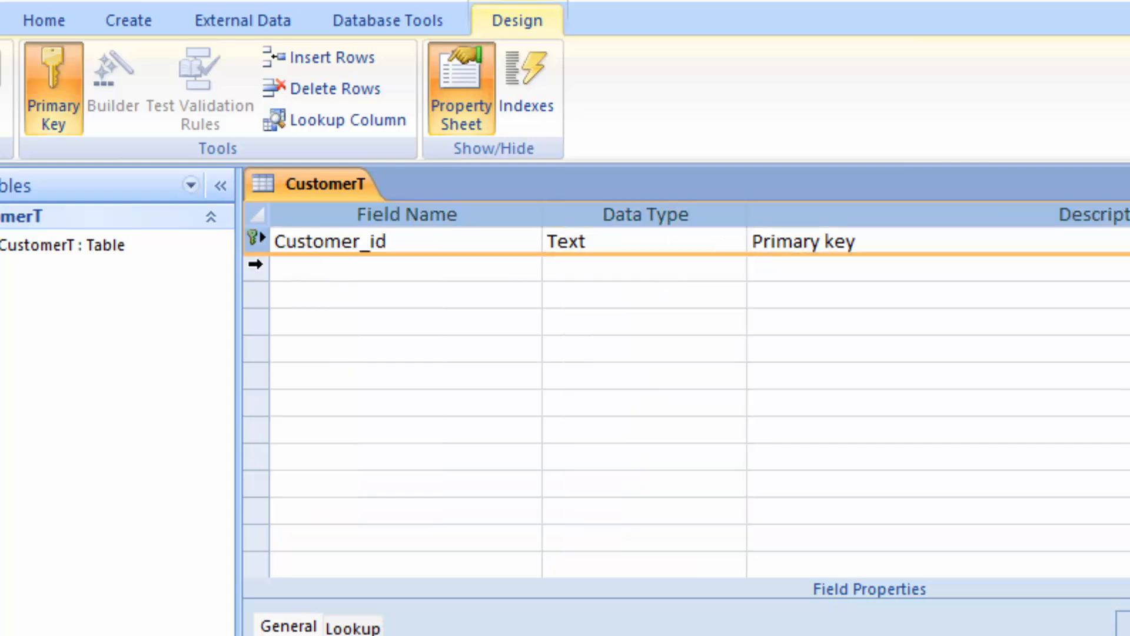
Add a second field named Name_of_Customer with the data type Text.
left_click(339, 272)
type("Na")
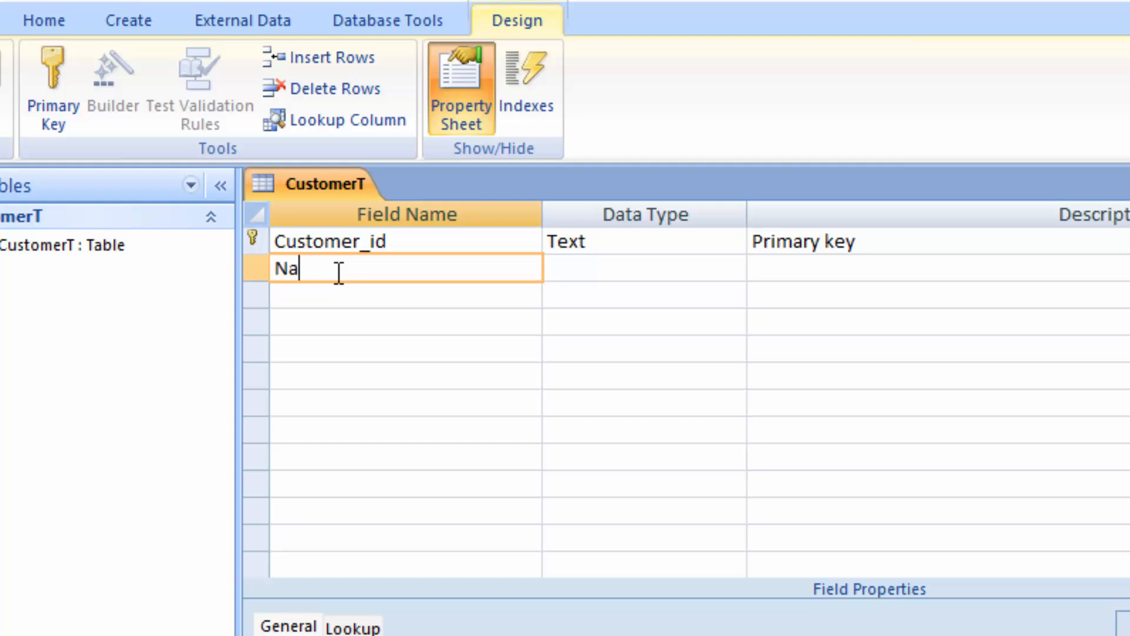
type("me_of_Customer")
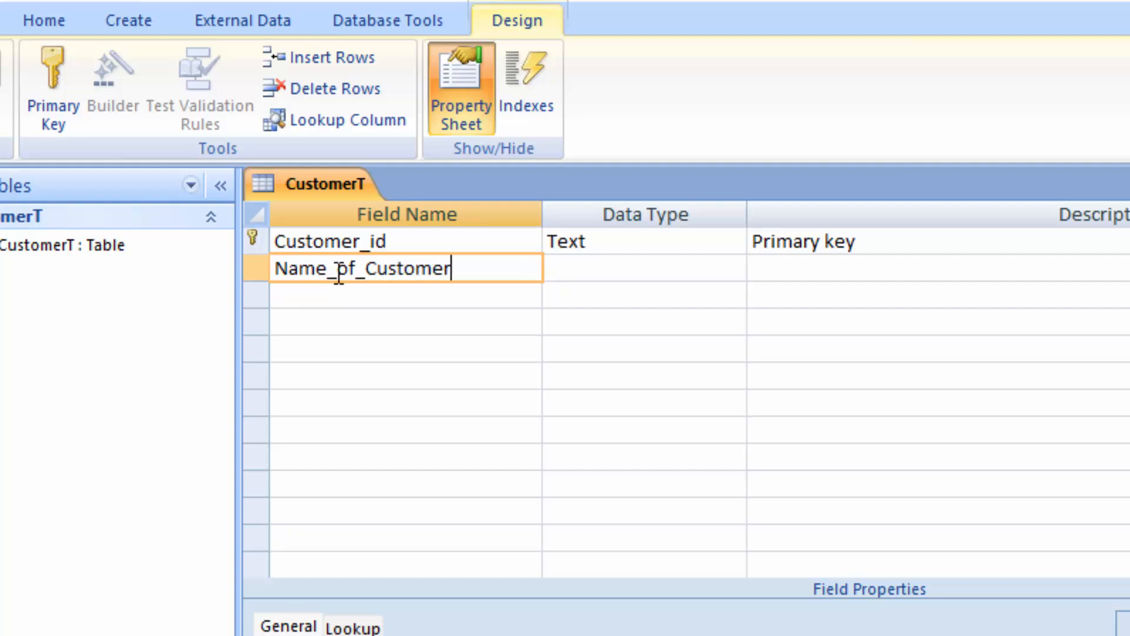
left_click(658, 273)
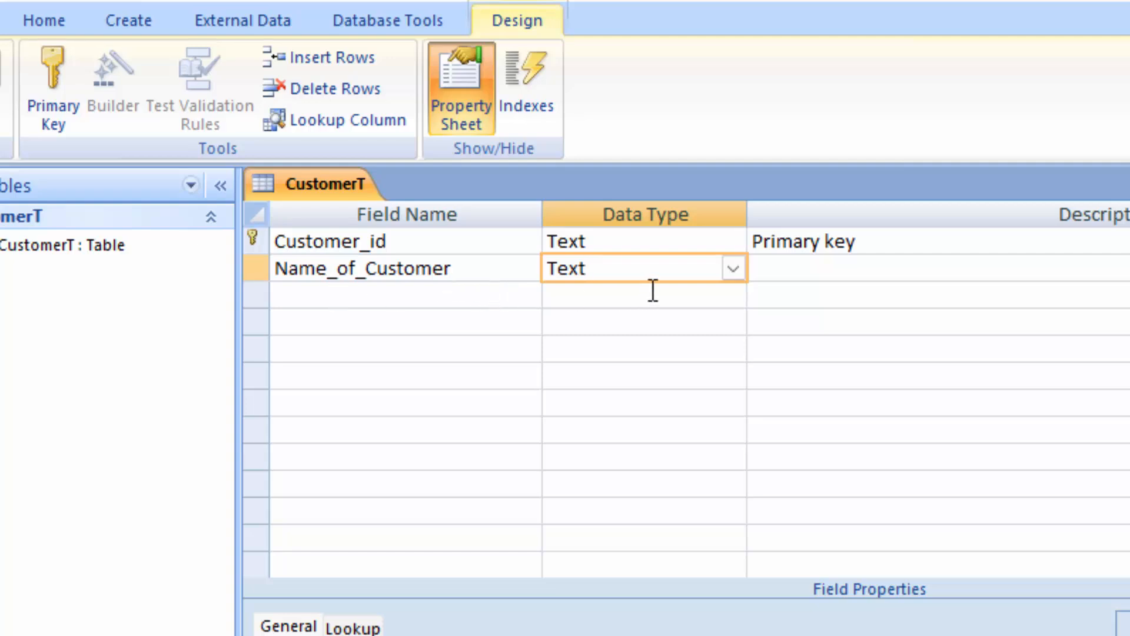
left_click(285, 293)
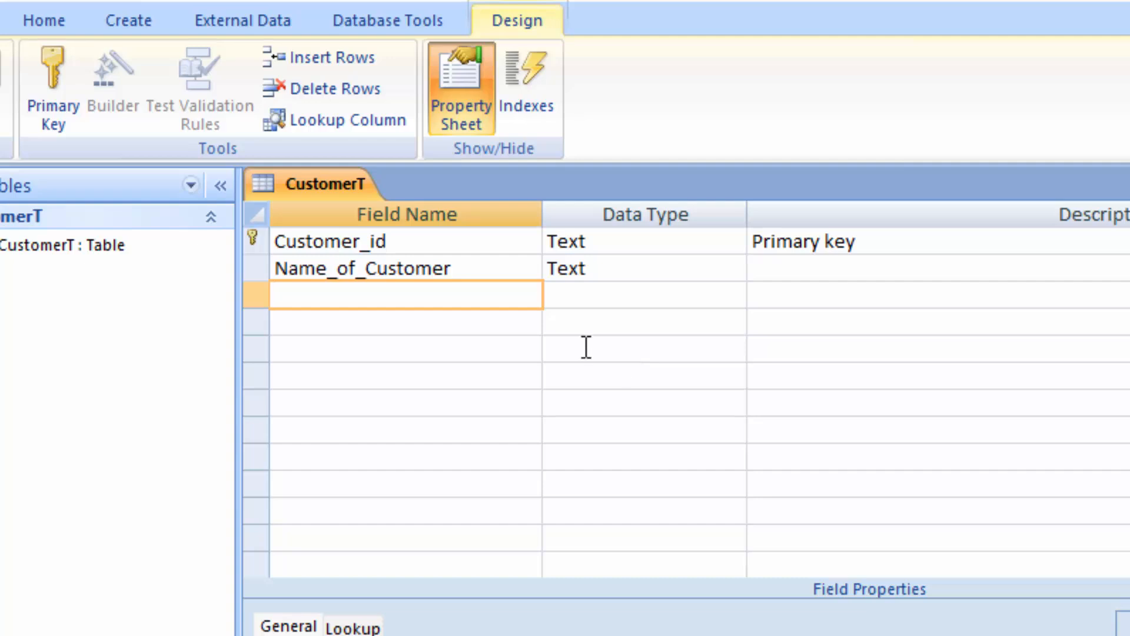
Save the CustomerT table while switching it to Datasheet view, and widen the Customer_id and Name_of_Customer columns.
left_click(3, 97)
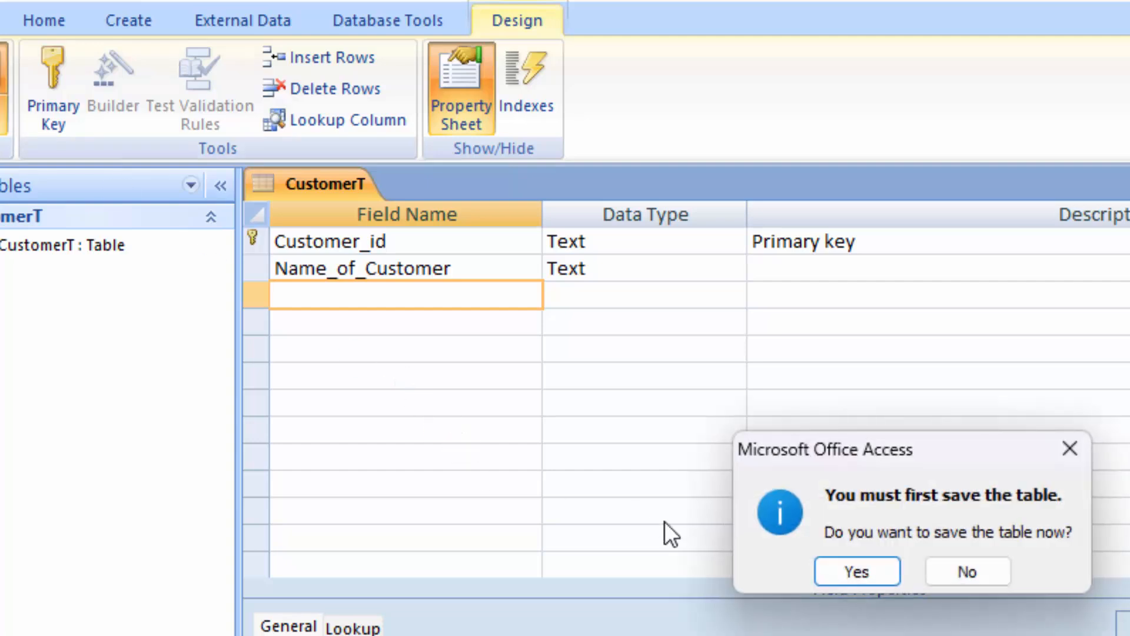
left_click(840, 572)
left_click_drag(540, 208, 643, 297)
left_click_drag(407, 215, 467, 263)
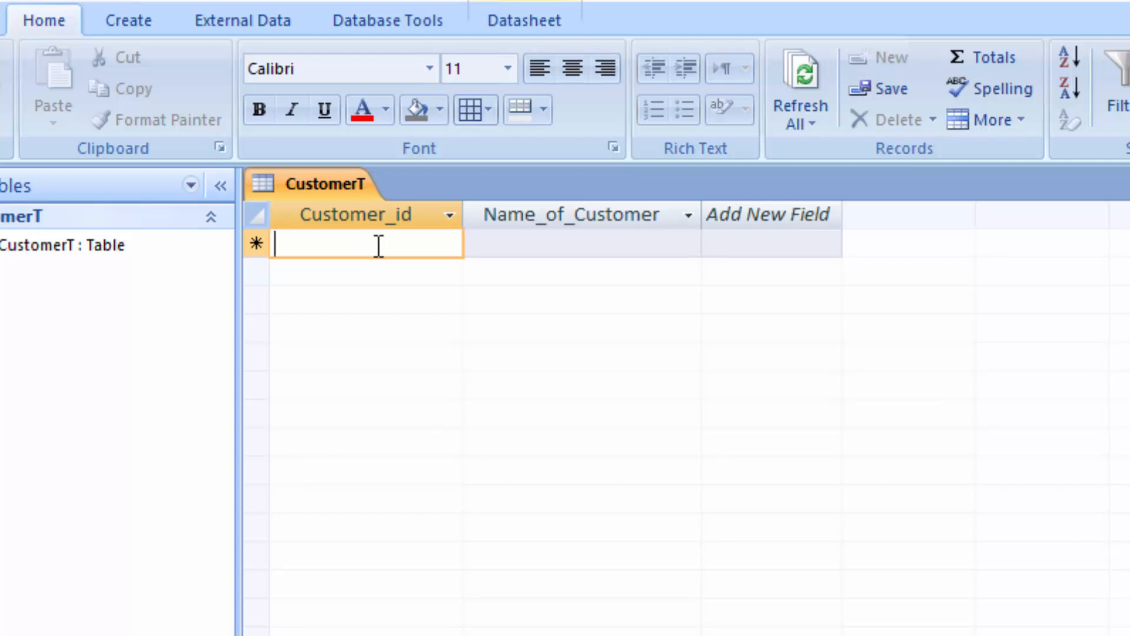
Fill in the first CustomerT record with the customer's ID and name.
type("a")
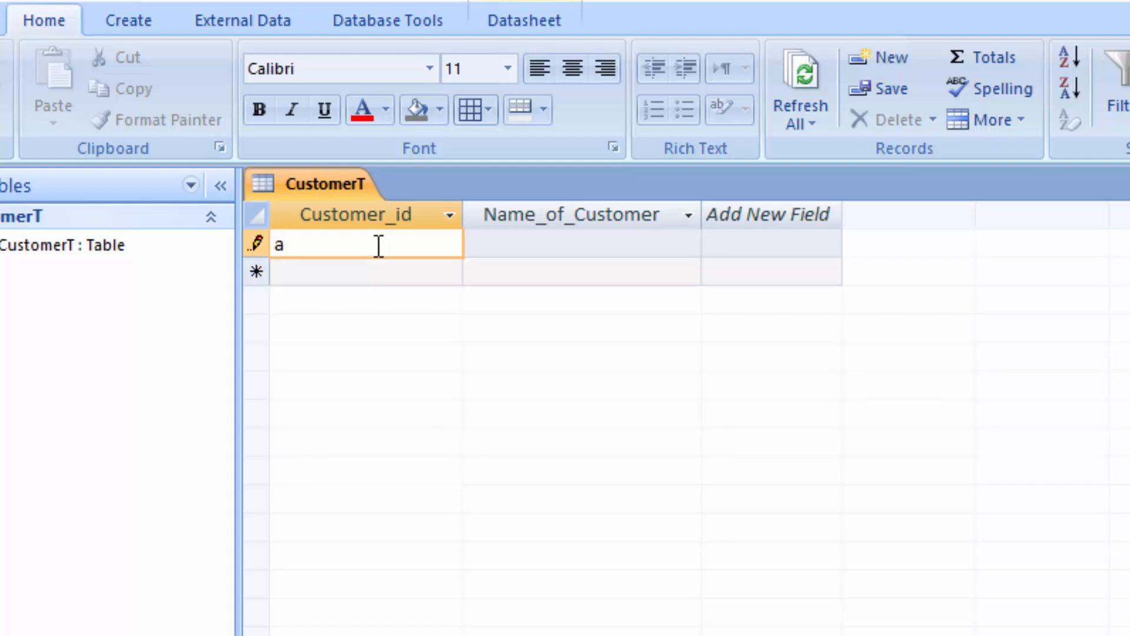
type("0000")
key("BackSpace")
key("BackSpace")
key("BackSpace")
key("BackSpace")
key("BackSpace")
type("A0005")
key("Tab")
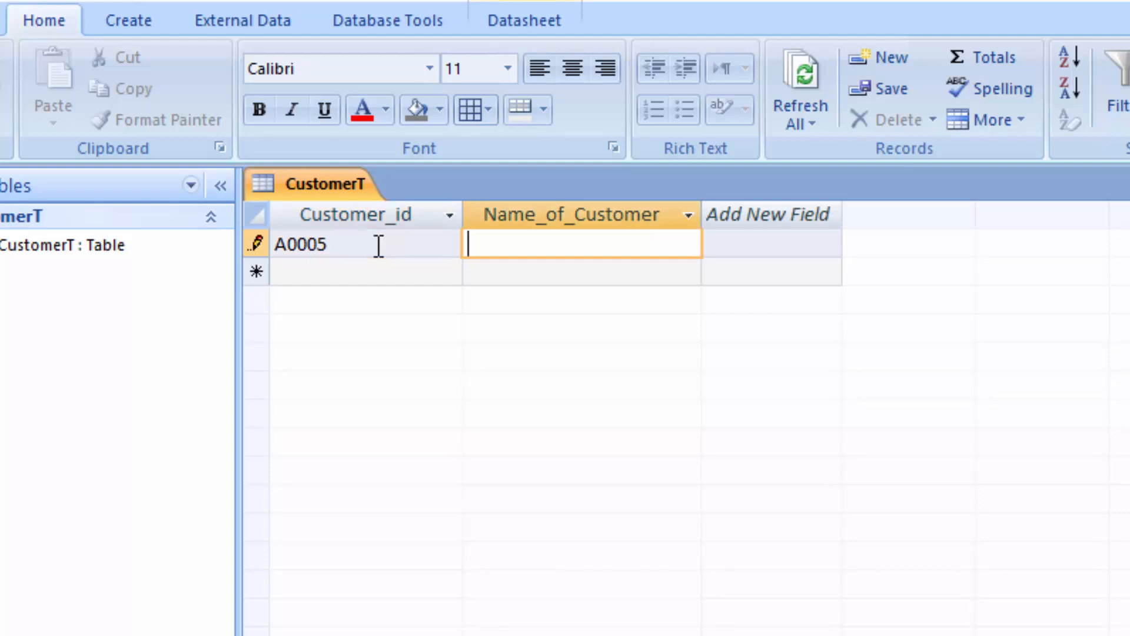
type("rAMESH")
key("Tab")
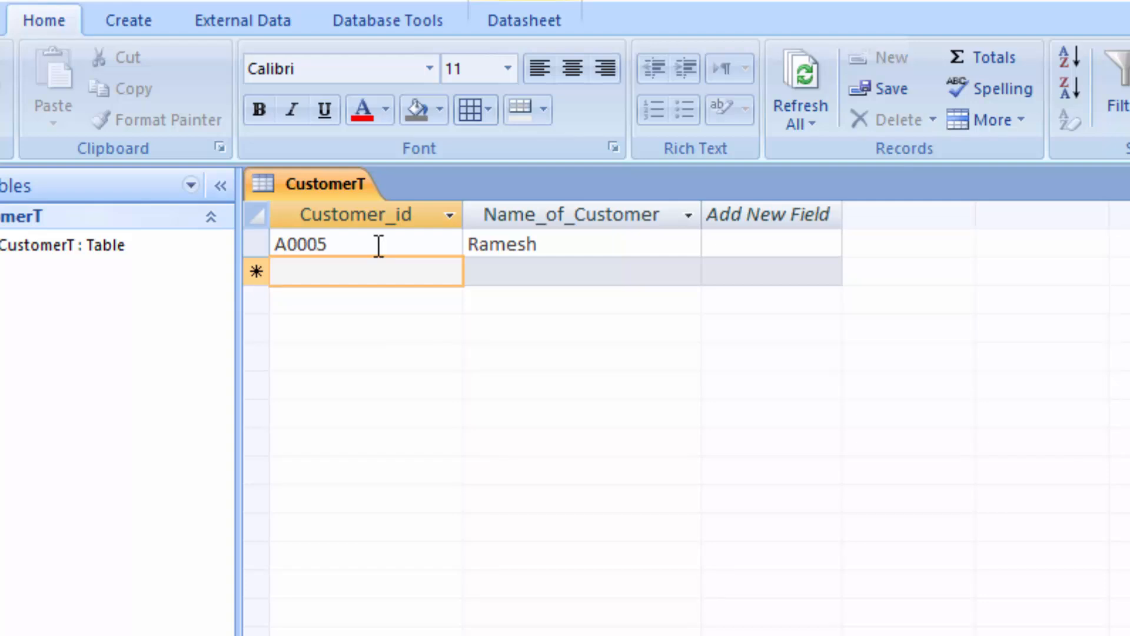
Add a second CustomerT record with the next customer ID in sequence and that customer's name.
type("A")
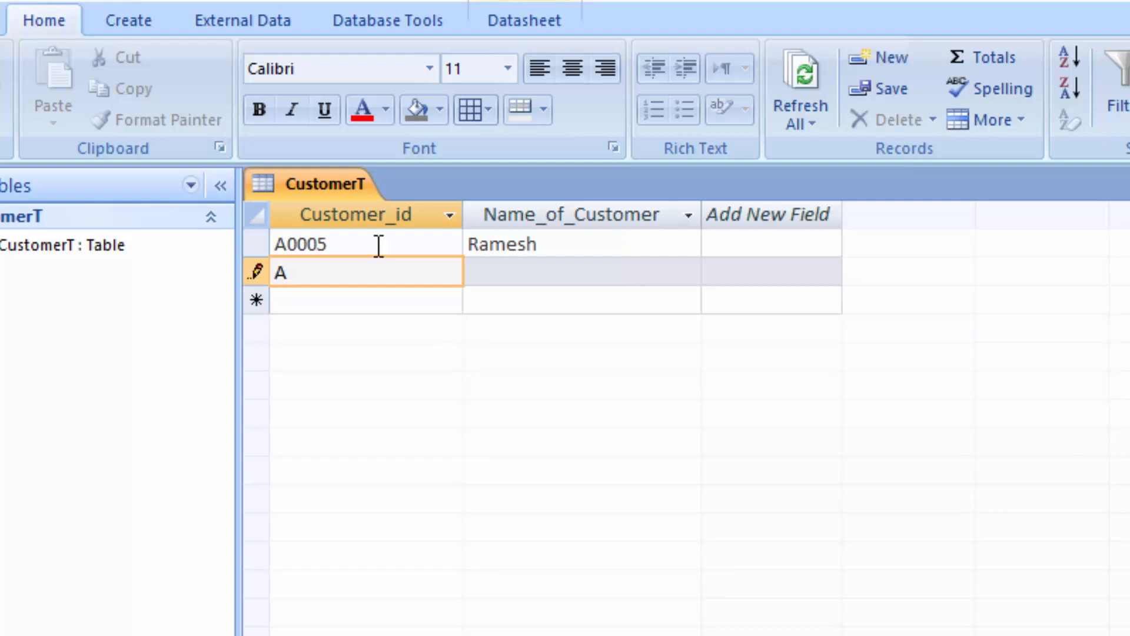
type("0006")
key("Tab")
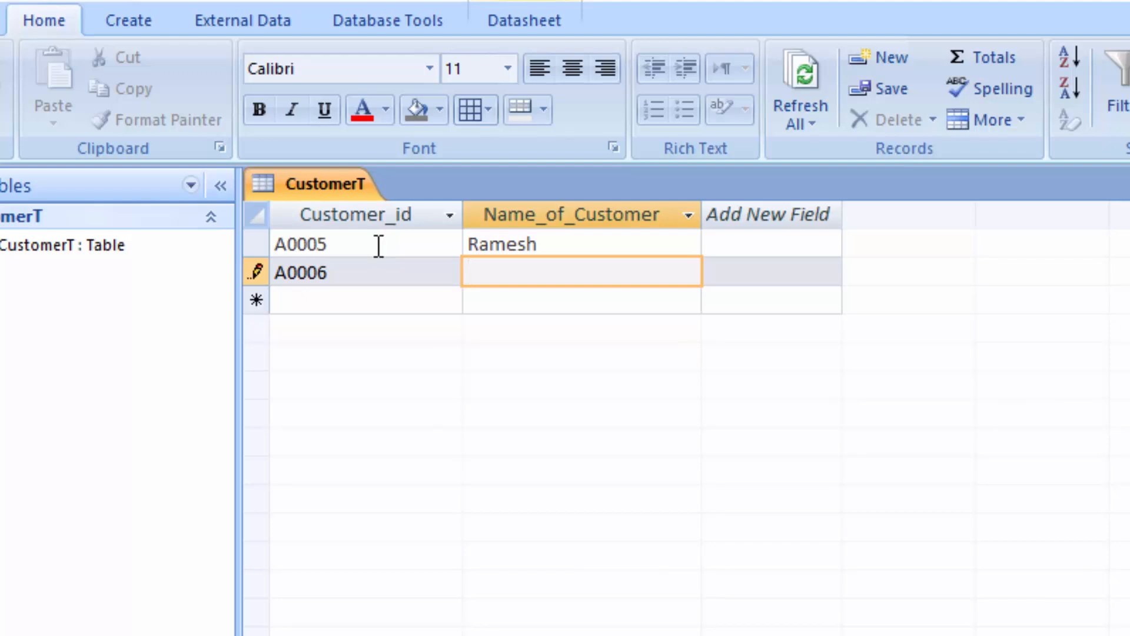
type("Ritesh")
key("Tab")
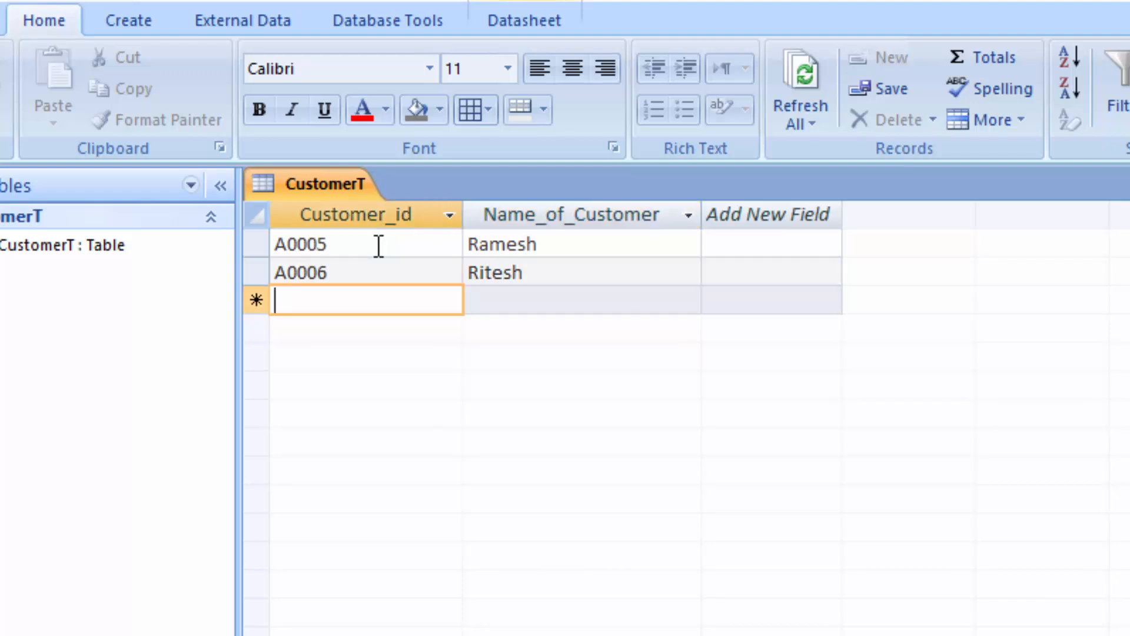
Try to change the second record's Customer_id to the same value as the first record's.
left_click(343, 273)
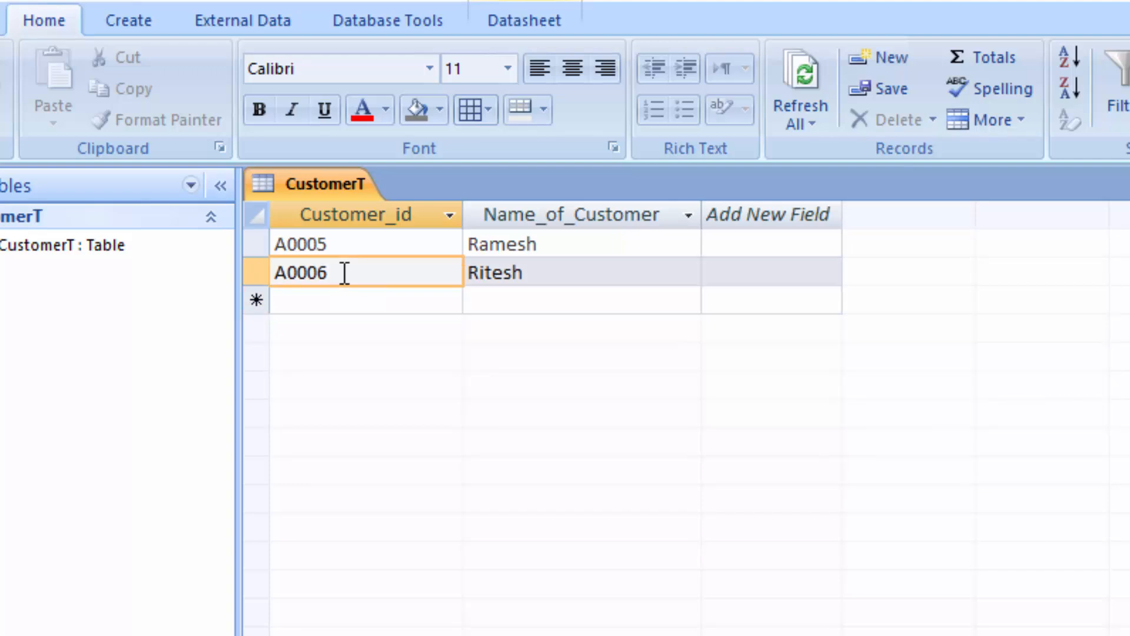
left_click(342, 314)
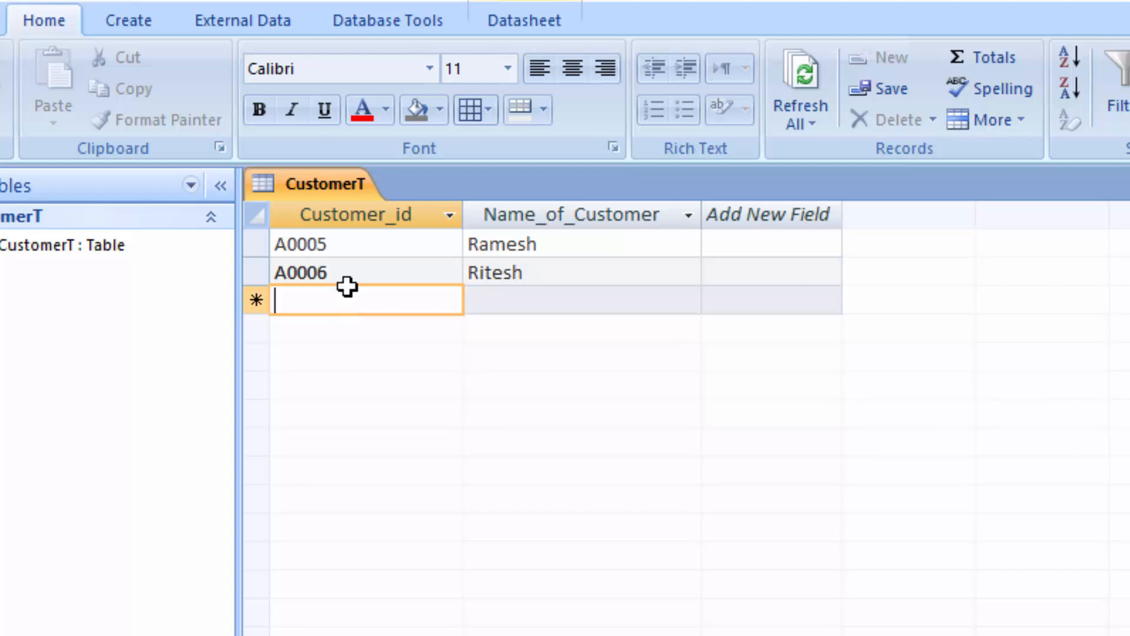
left_click(360, 273)
key("BackSpace")
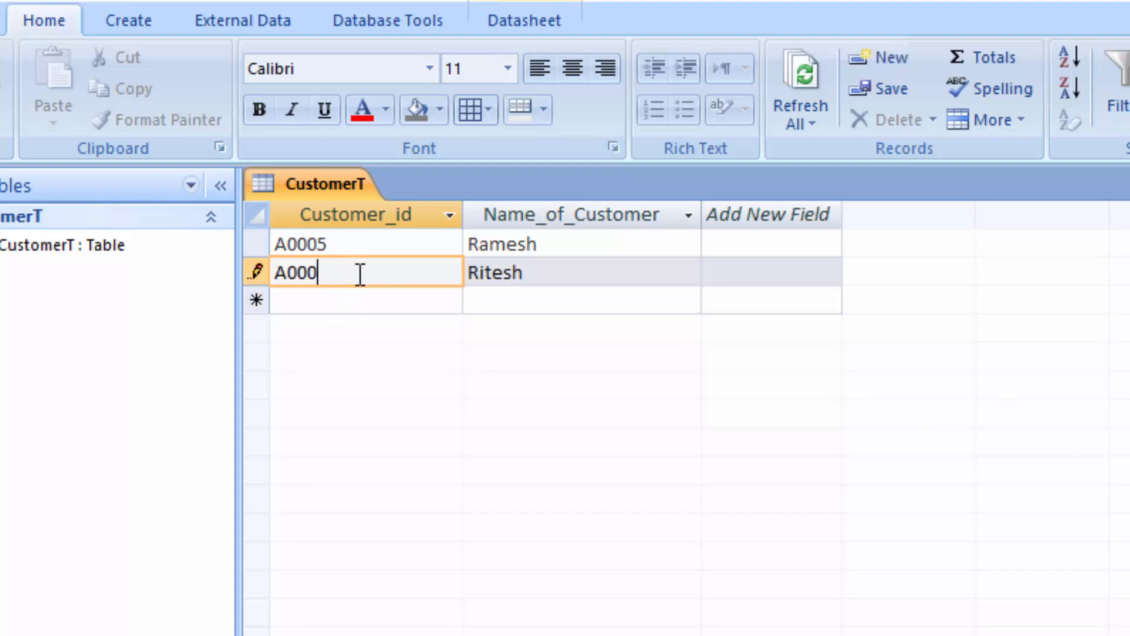
type("5")
key("Tab")
key("Tab")
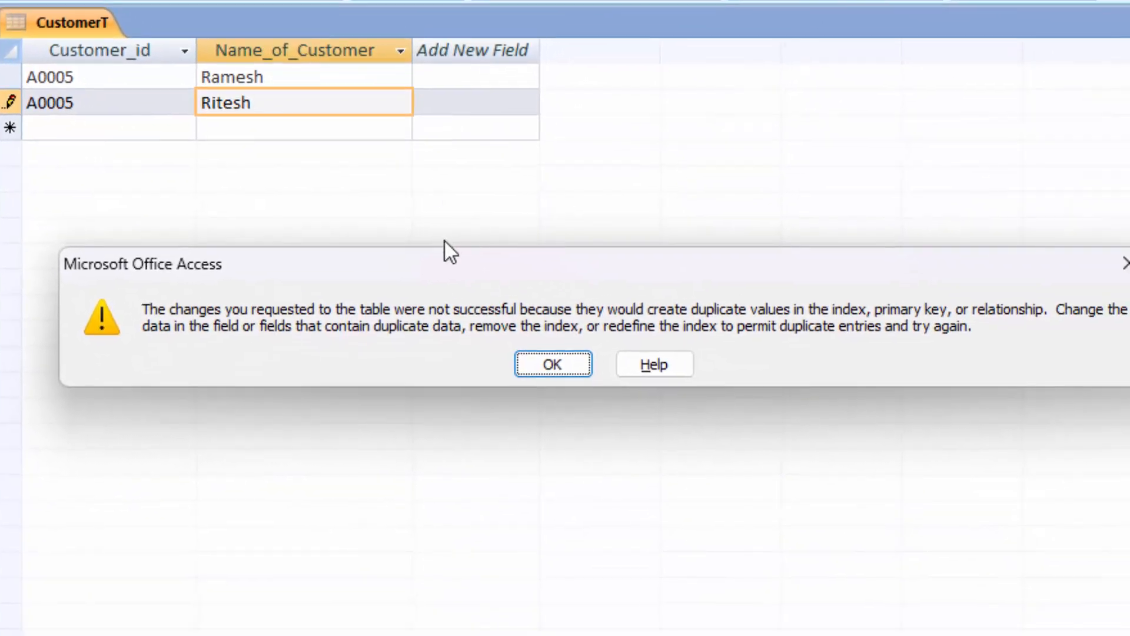
left_click_drag(459, 267, 401, 126)
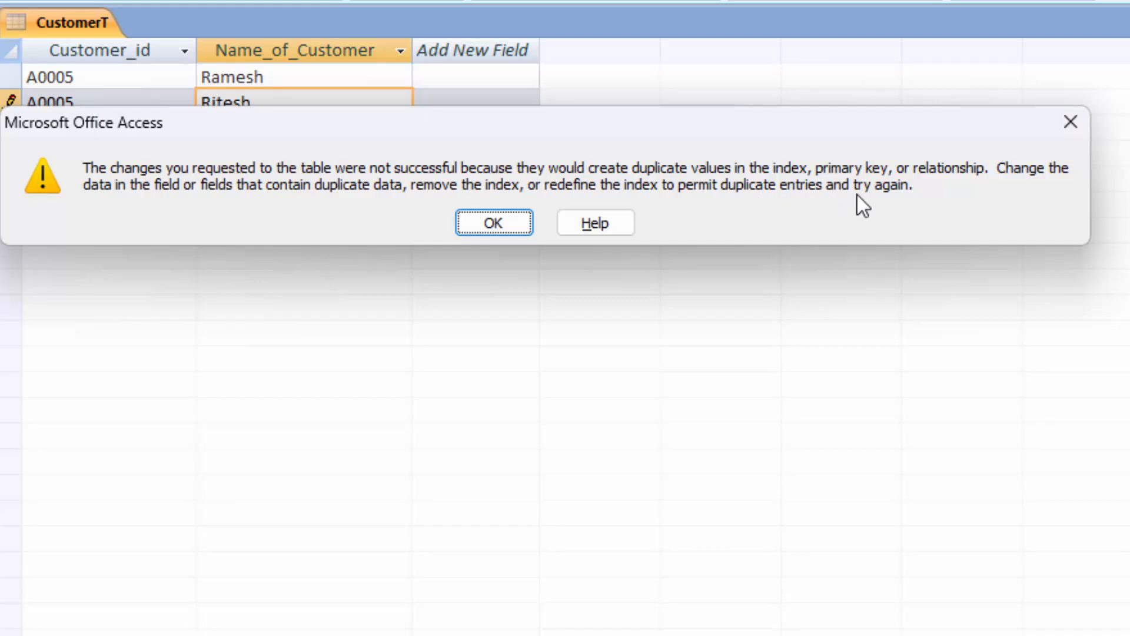
left_click(495, 223)
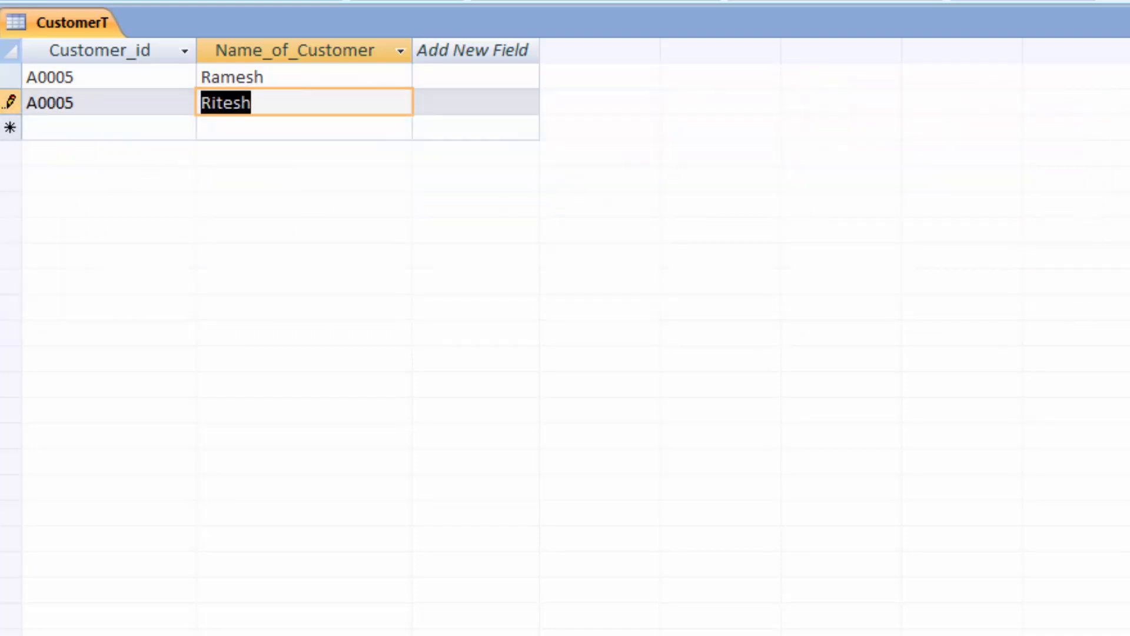
Restore the second record's Customer_id to its original unique value.
left_click(266, 235)
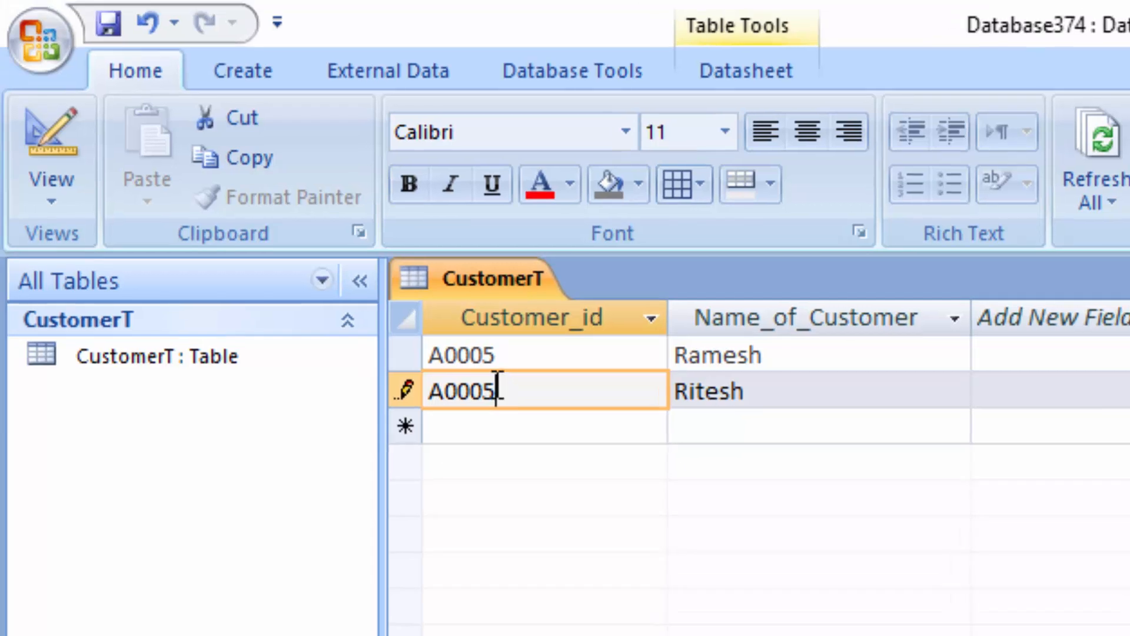
left_click_drag(259, 226, 246, 228)
key("BackSpace")
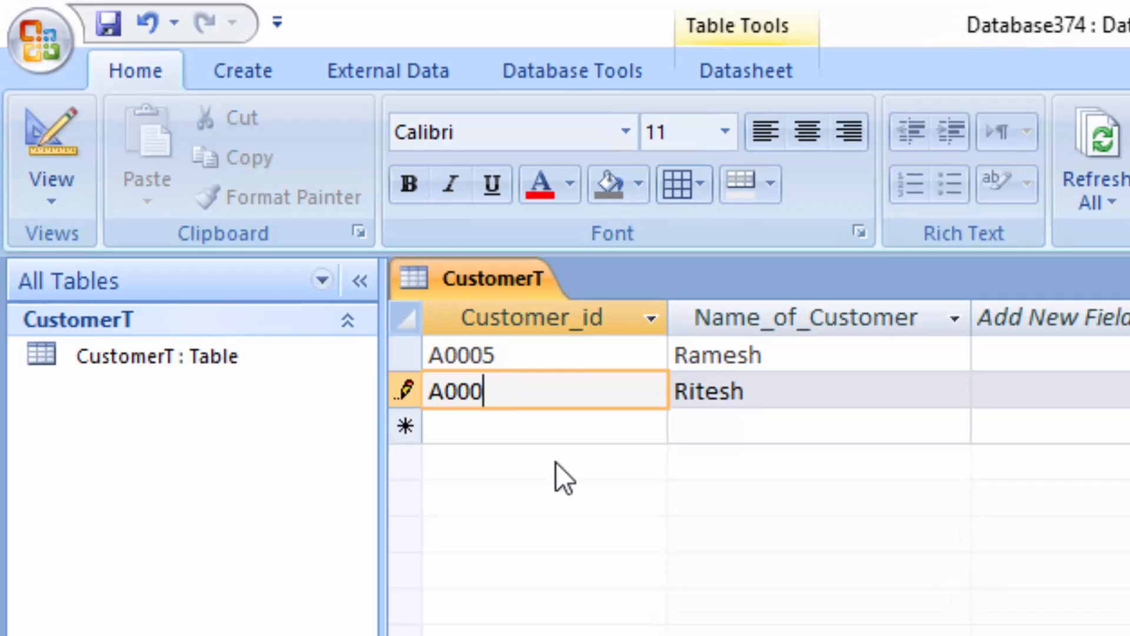
type("6")
key("Tab")
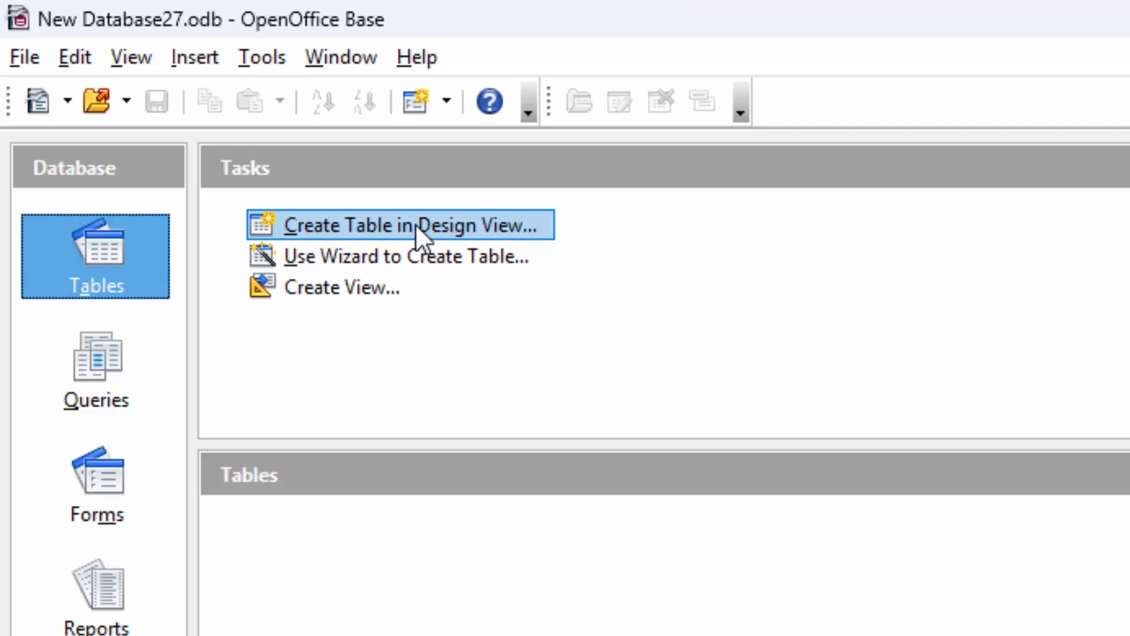
Switch to OpenOffice Base, create a table in Design View in New Database27, and name its first field Product_id.
left_click(382, 225)
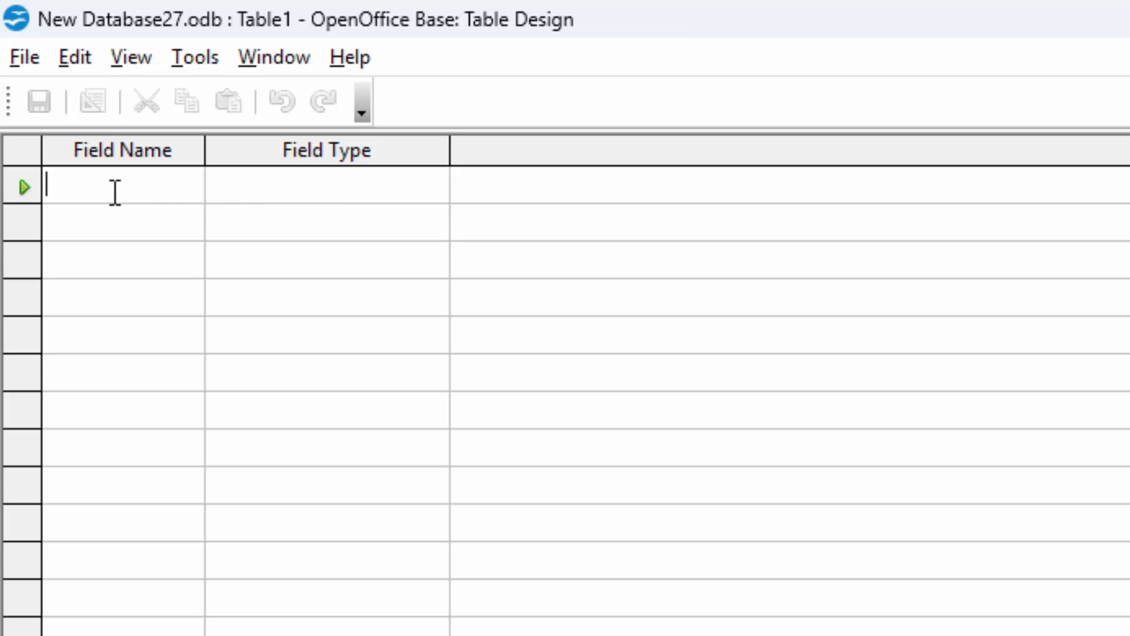
left_click(747, 347)
left_click(108, 188)
type("Pr")
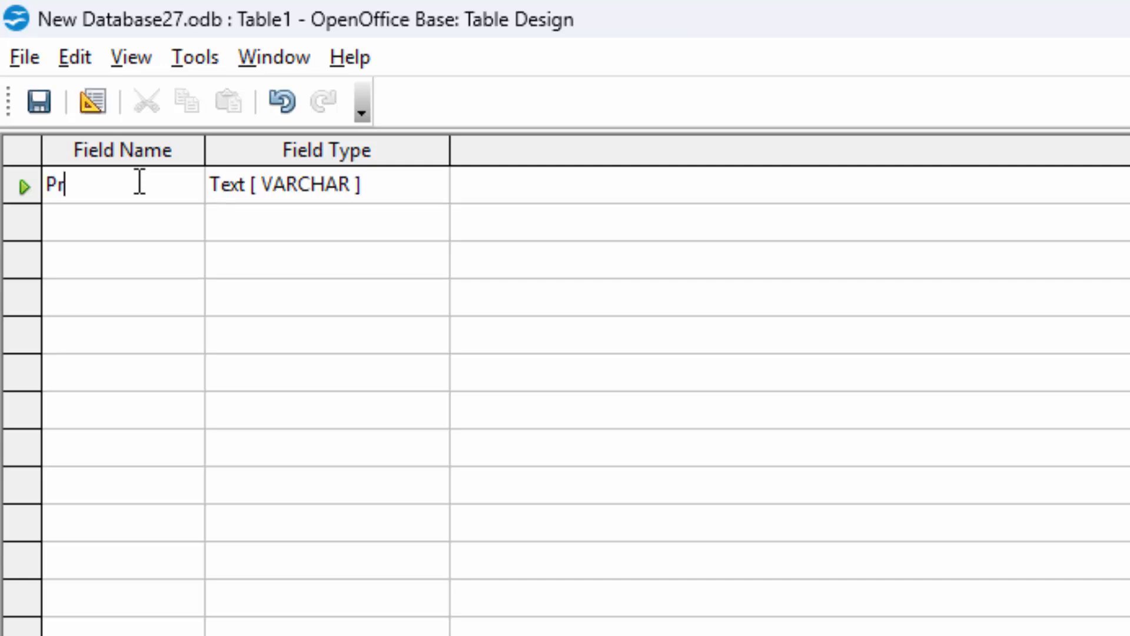
type("oduct")
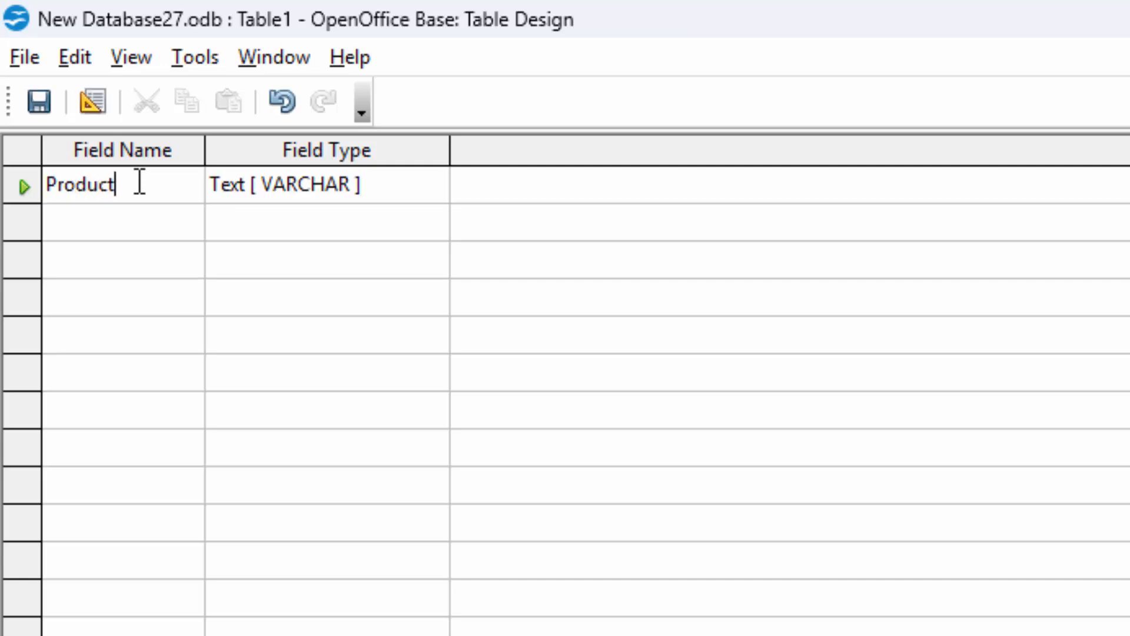
type("_id")
key("Tab")
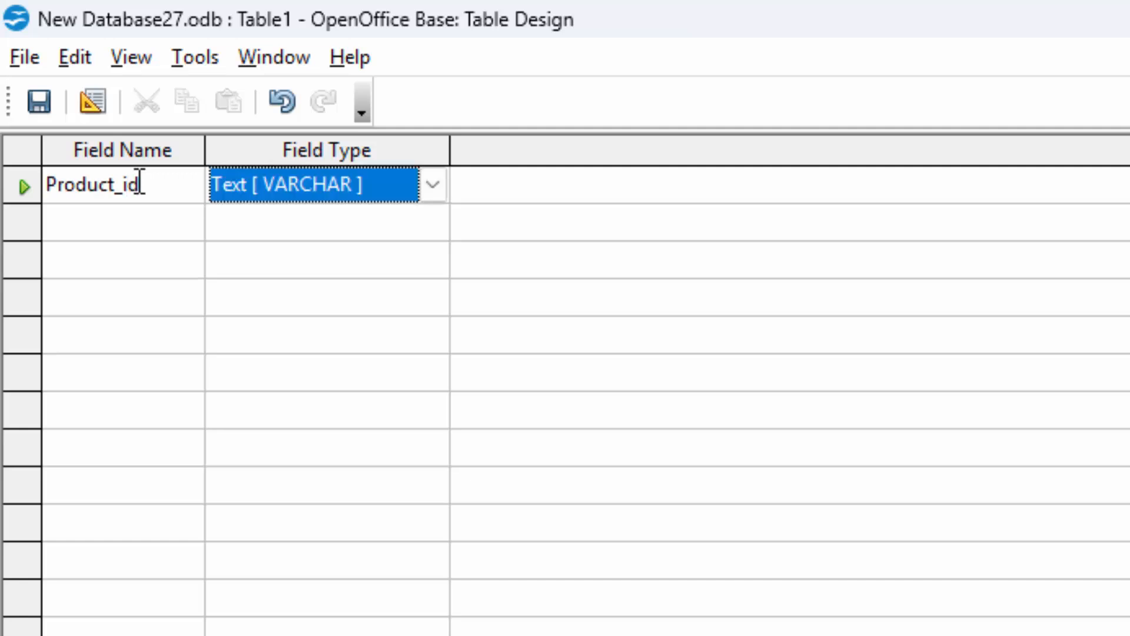
Keep Text [ VARCHAR ] as the Product_id field type and make the field the primary key.
left_click(434, 187)
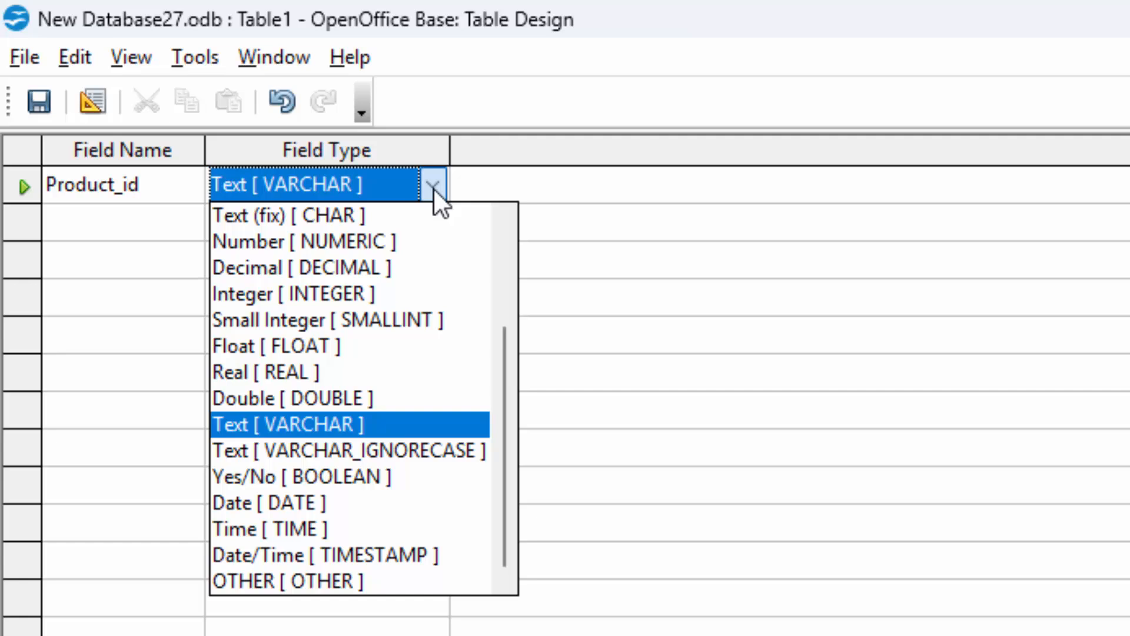
left_click(433, 189)
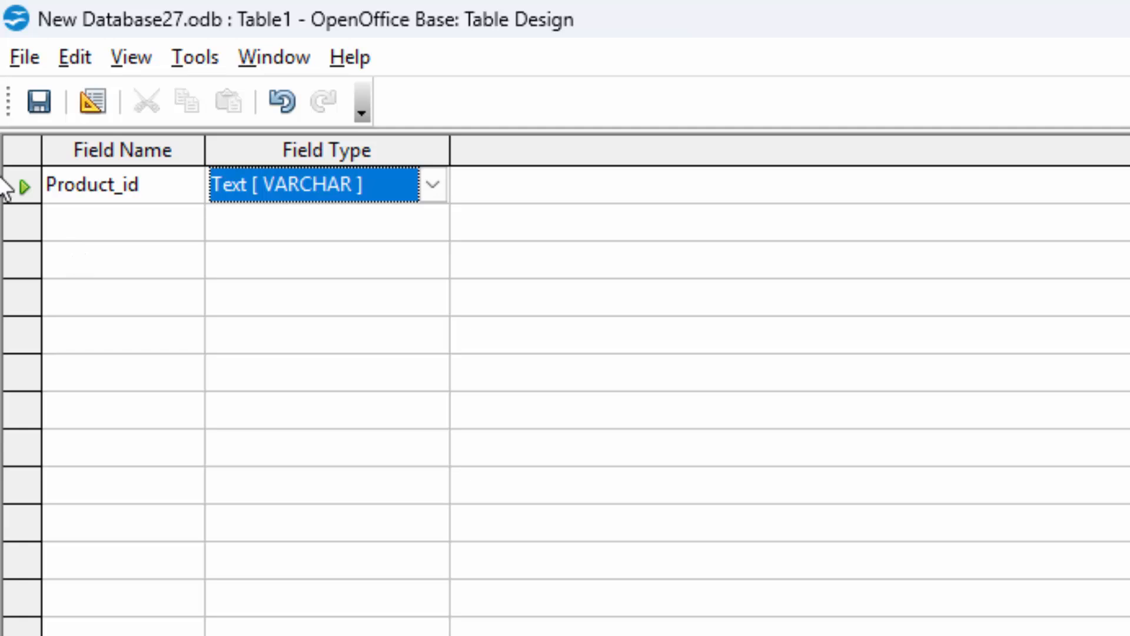
right_click(28, 183)
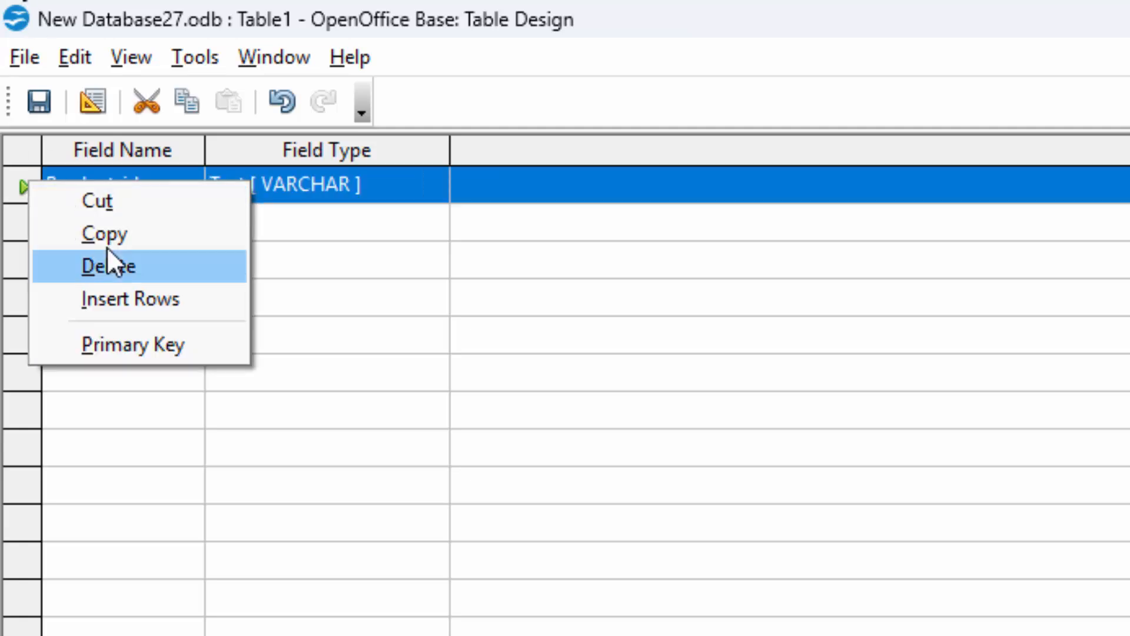
left_click(138, 339)
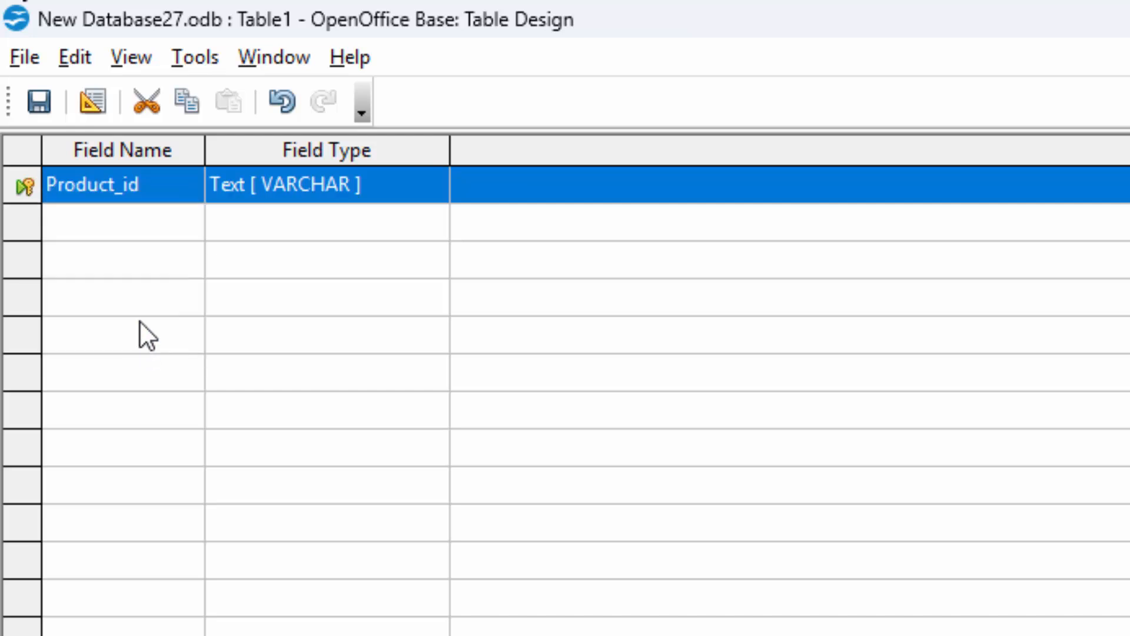
Add a second field named Name_of_Product with the field type Text [ VARCHAR ].
left_click(81, 221)
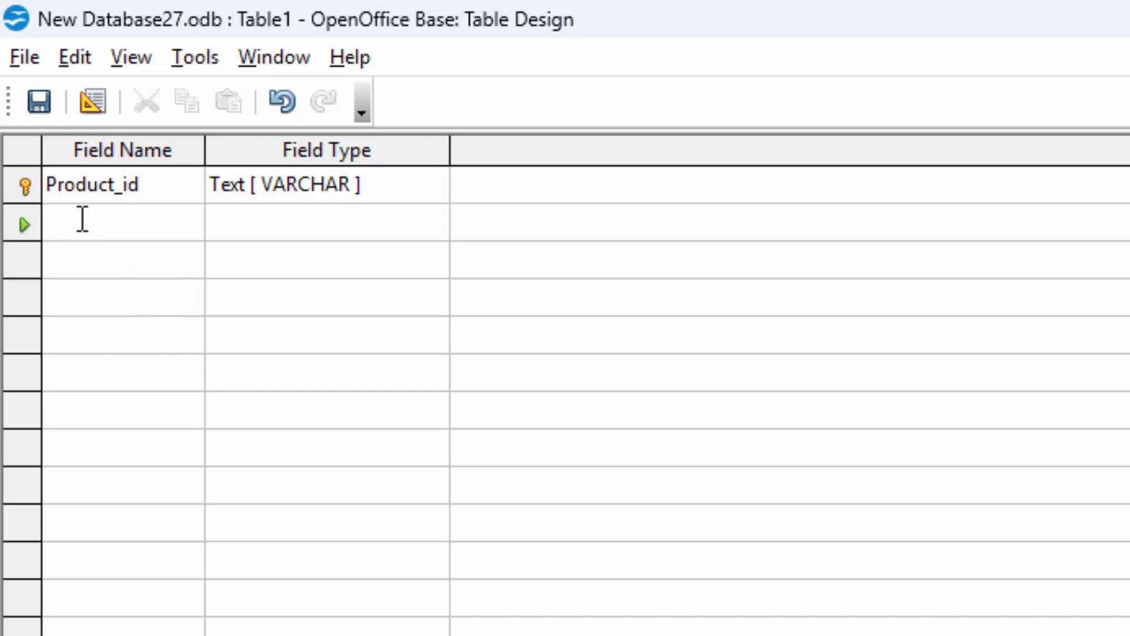
type("Name")
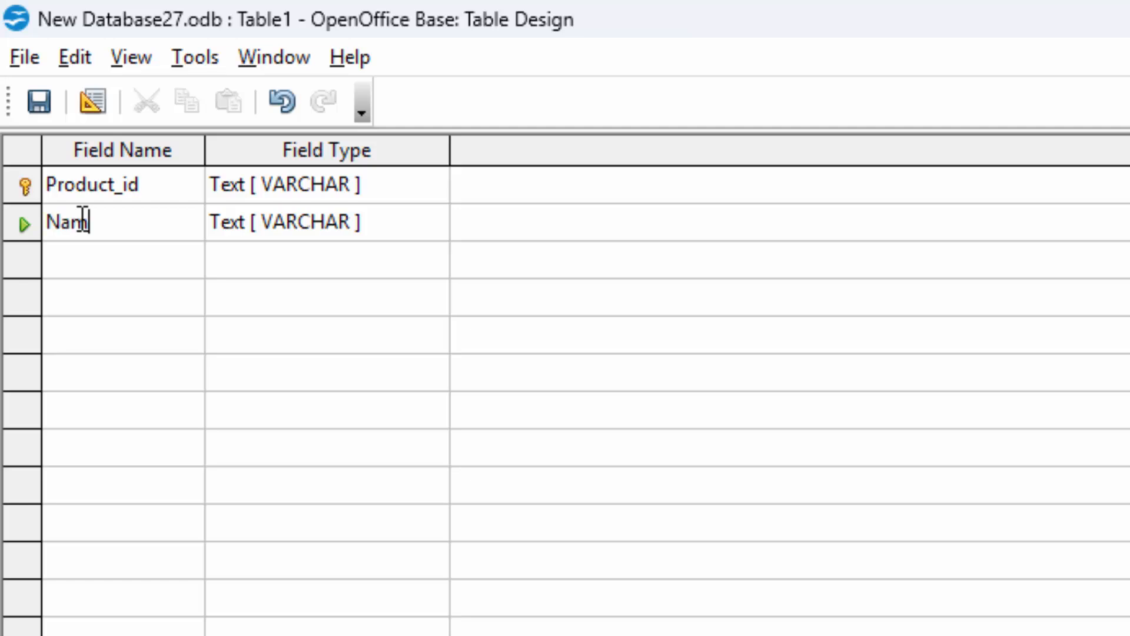
type("_of_Product")
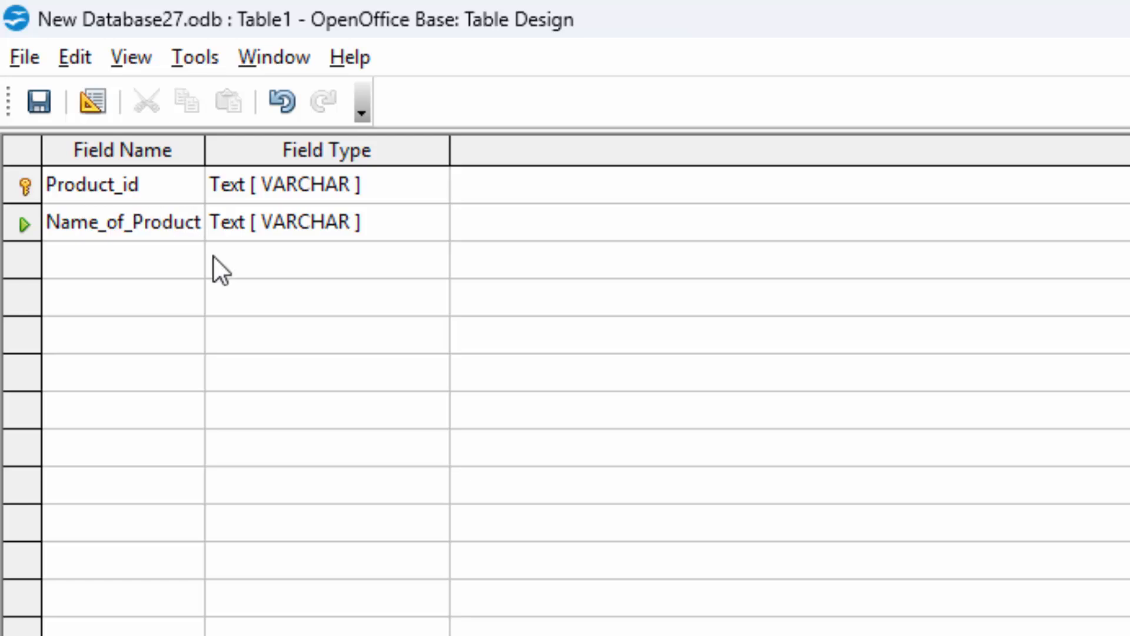
left_click(380, 230)
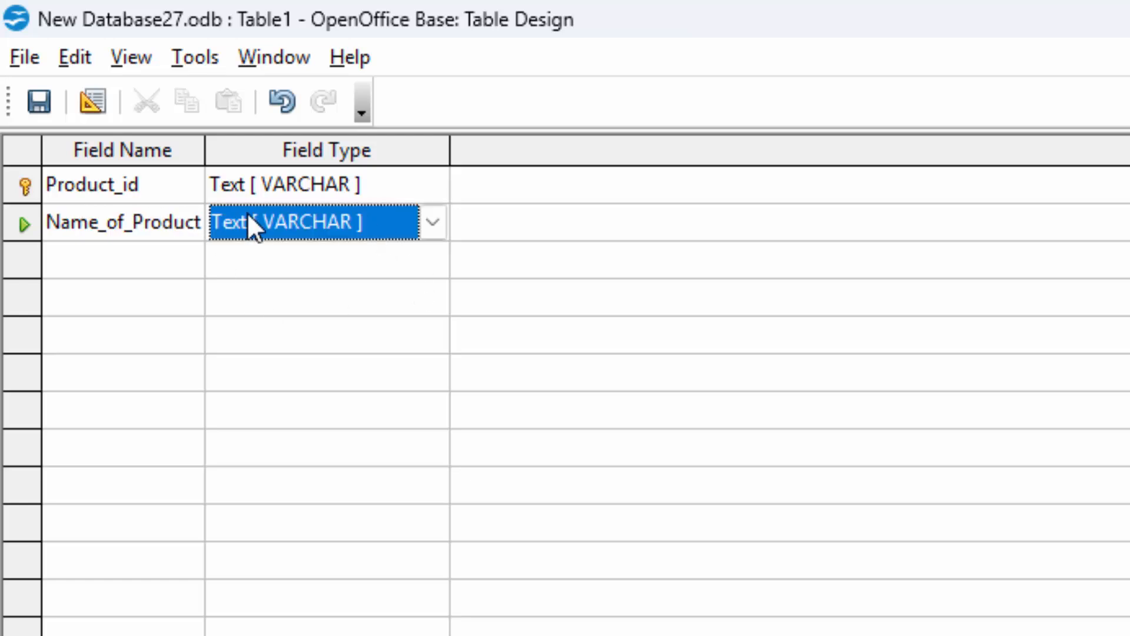
Save the new table under the name ProductT.
left_click(36, 99)
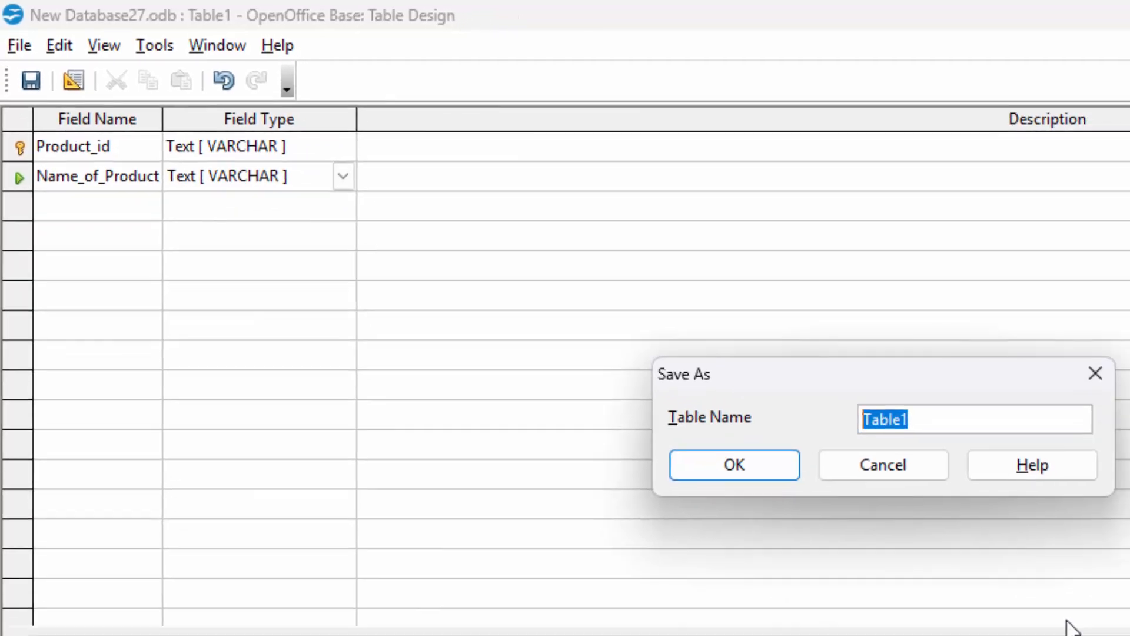
key("BackSpace")
type("Pr")
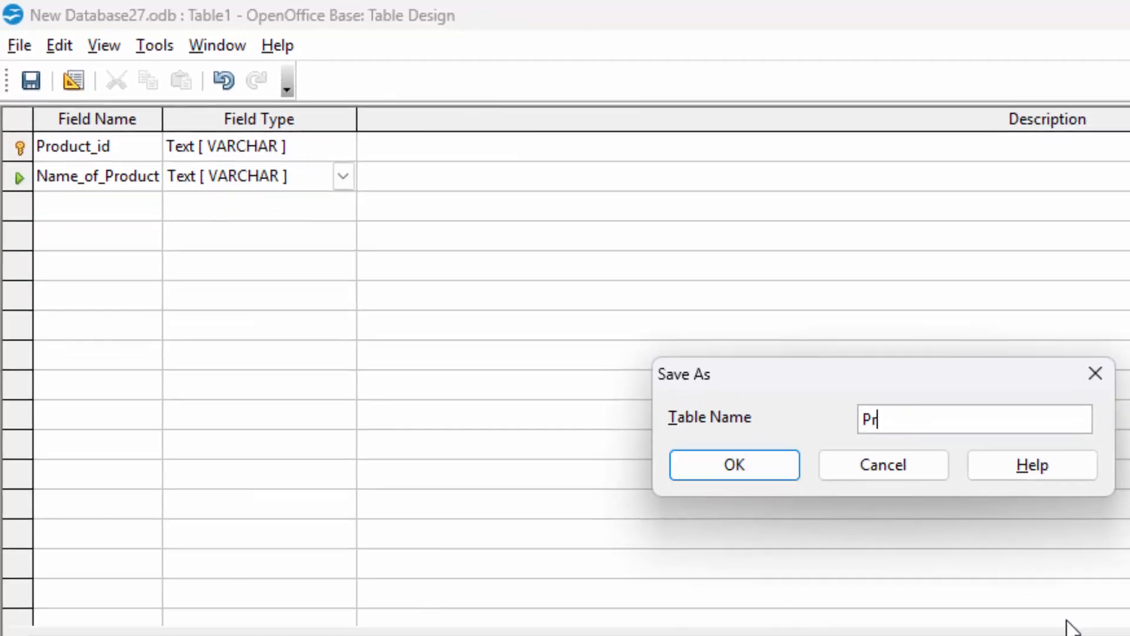
type("oduct")
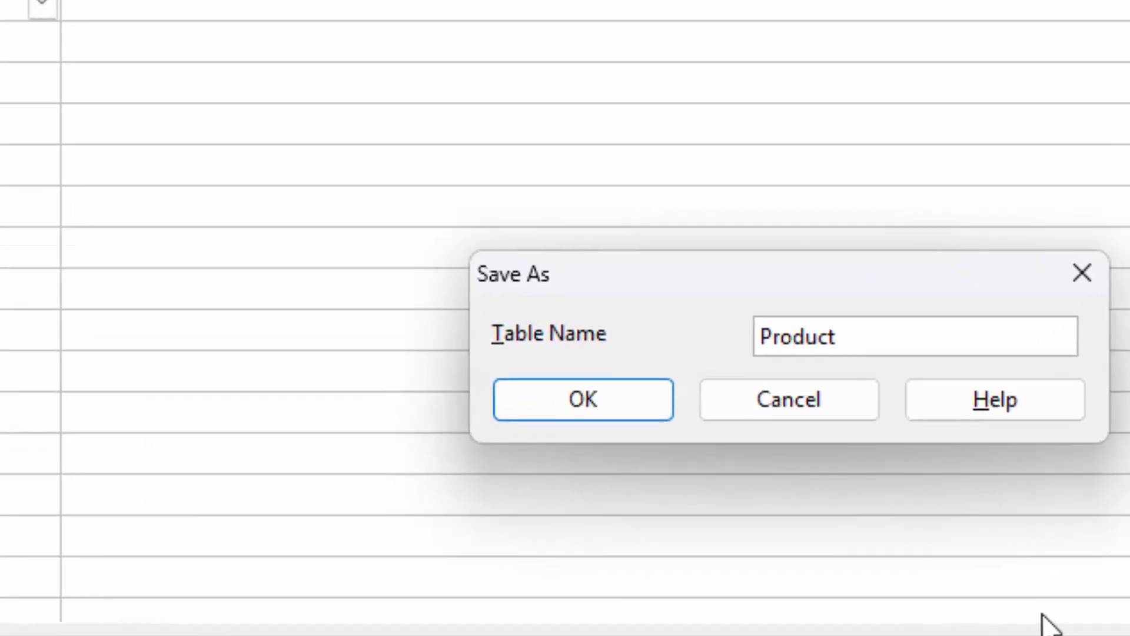
type("T")
key("Return")
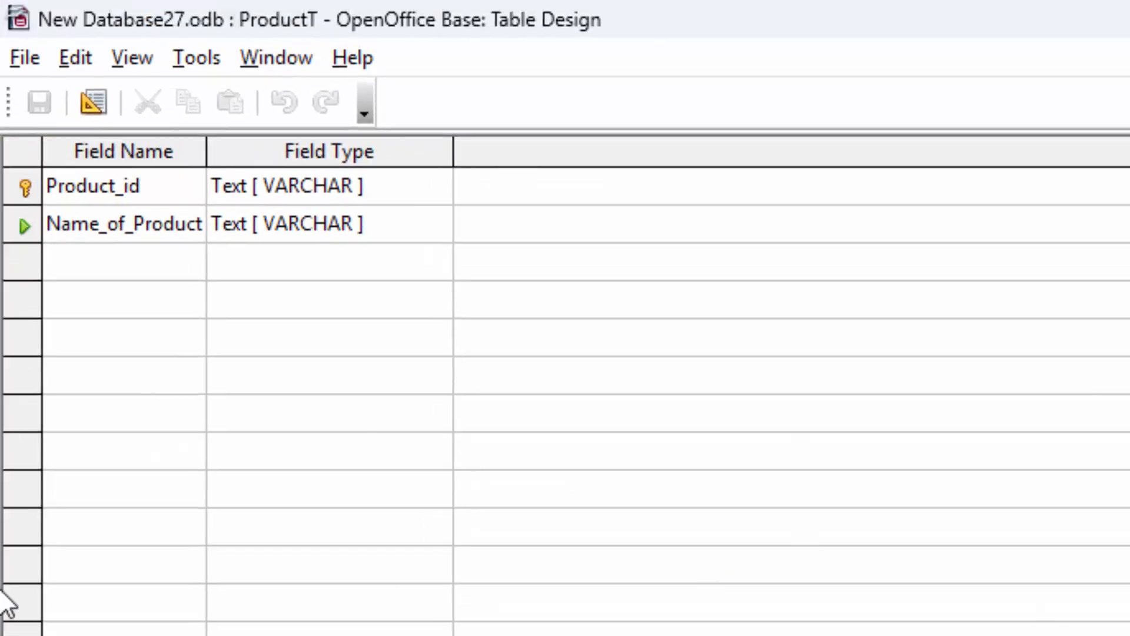
Close the table design and open the ProductT table for data entry.
left_click(1127, 20)
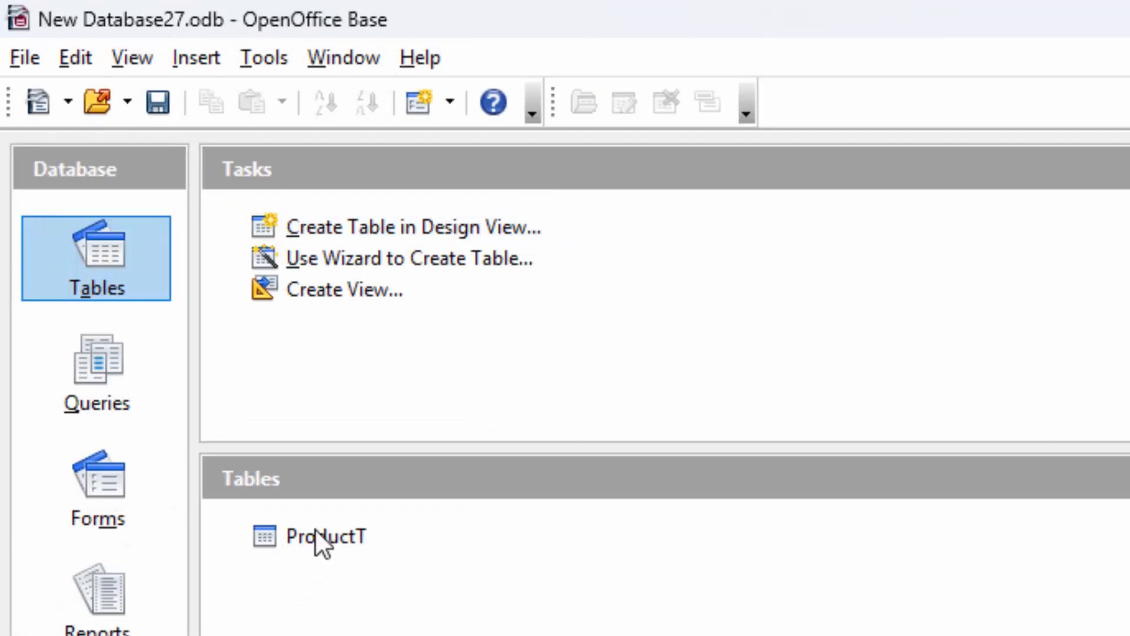
double_click(328, 537)
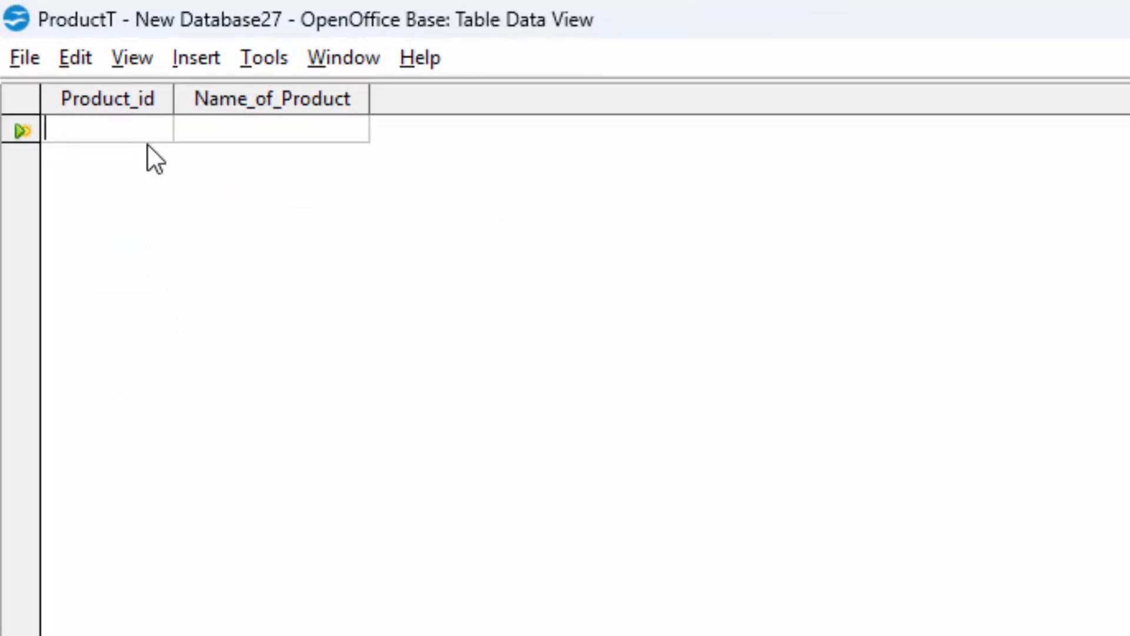
Enter the first ProductT record with Product_id Y002 and Name_of_Product Power cable.
type("y00")
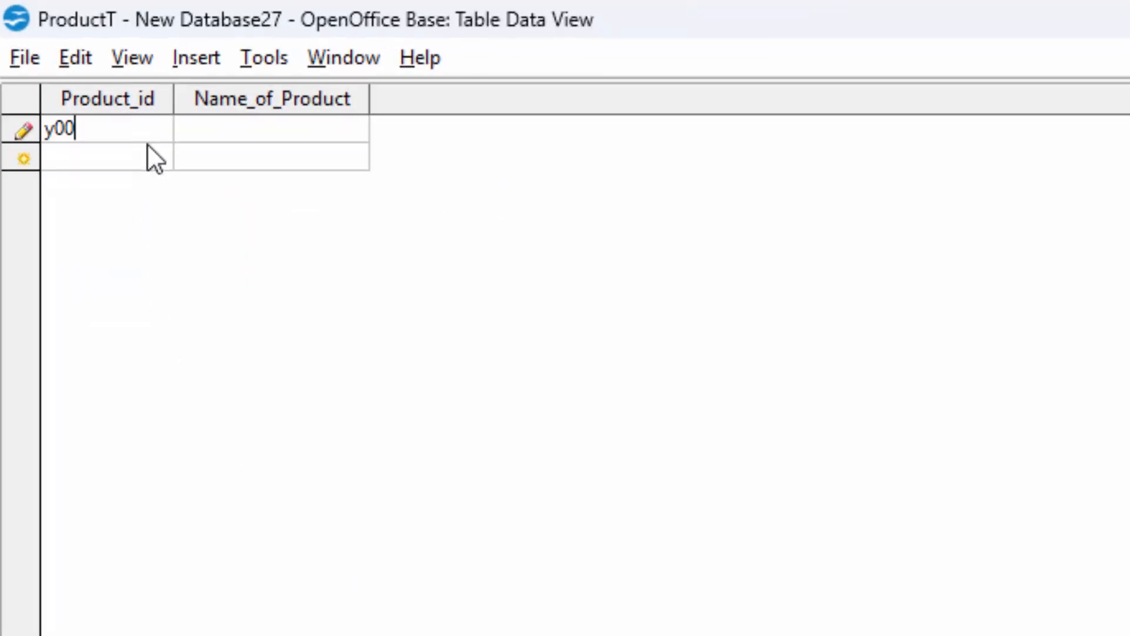
key("BackSpace")
key("BackSpace")
key("BackSpace")
type("Y002")
key("Tab")
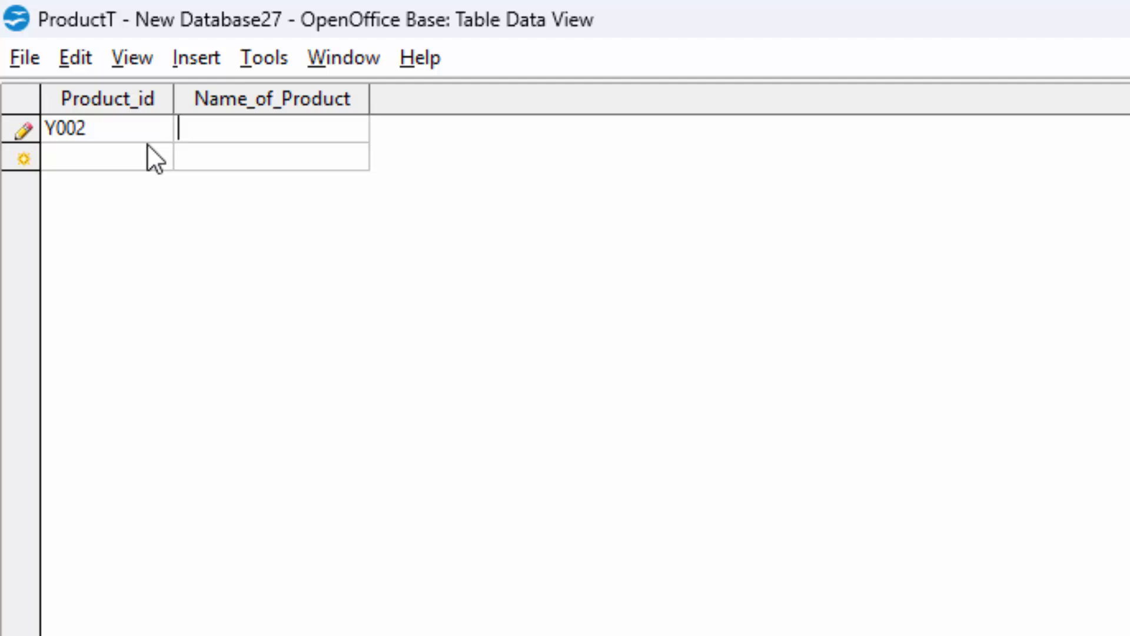
type("Power")
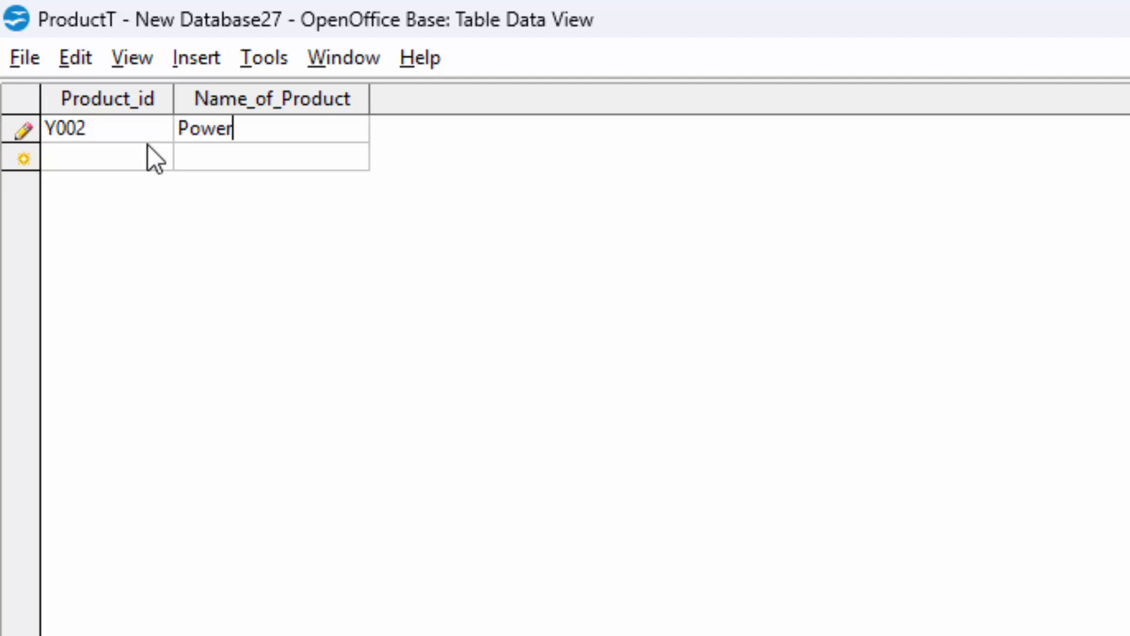
type(" cable")
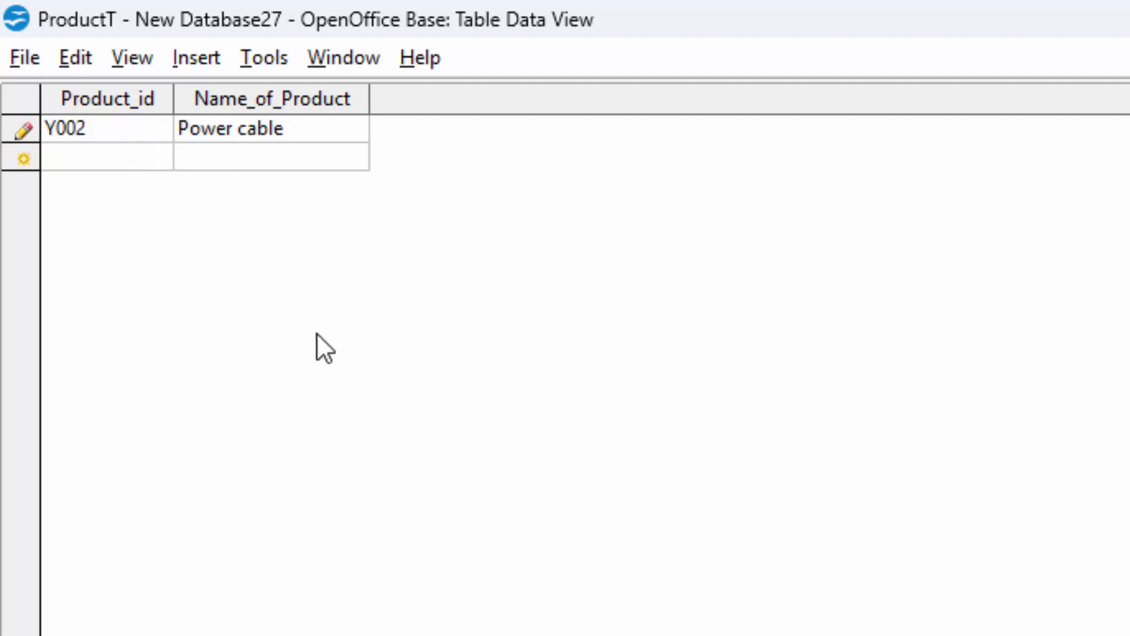
Try to add a second record with the duplicate Product_id Y002 and the product name Keyboard.
left_click(97, 148)
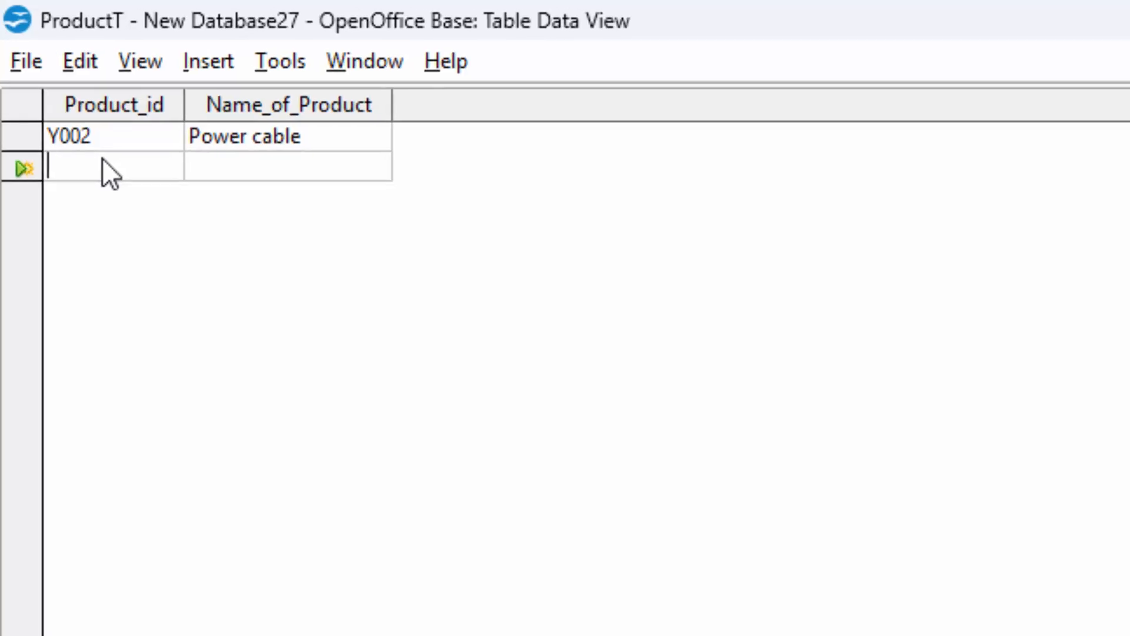
type("Y")
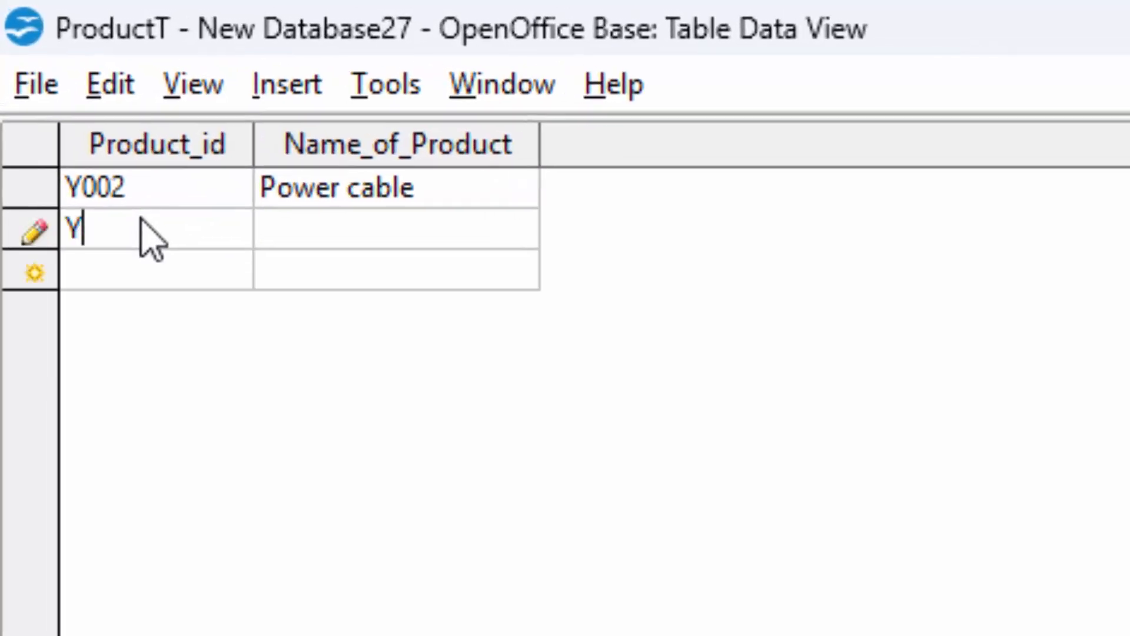
type("002")
key("Tab")
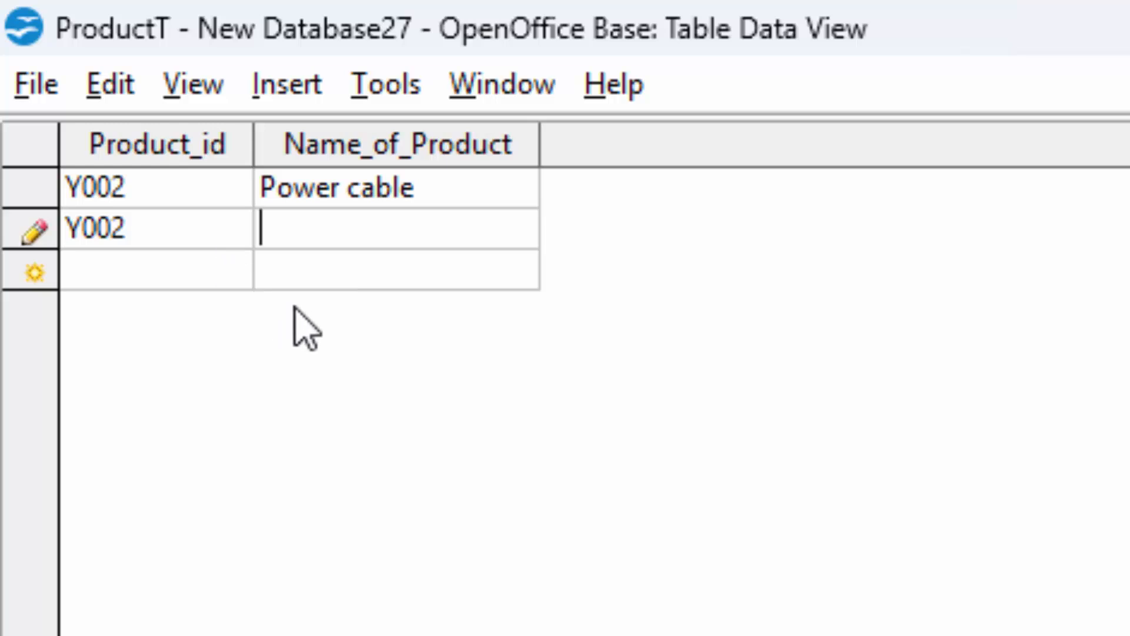
type("Keybo")
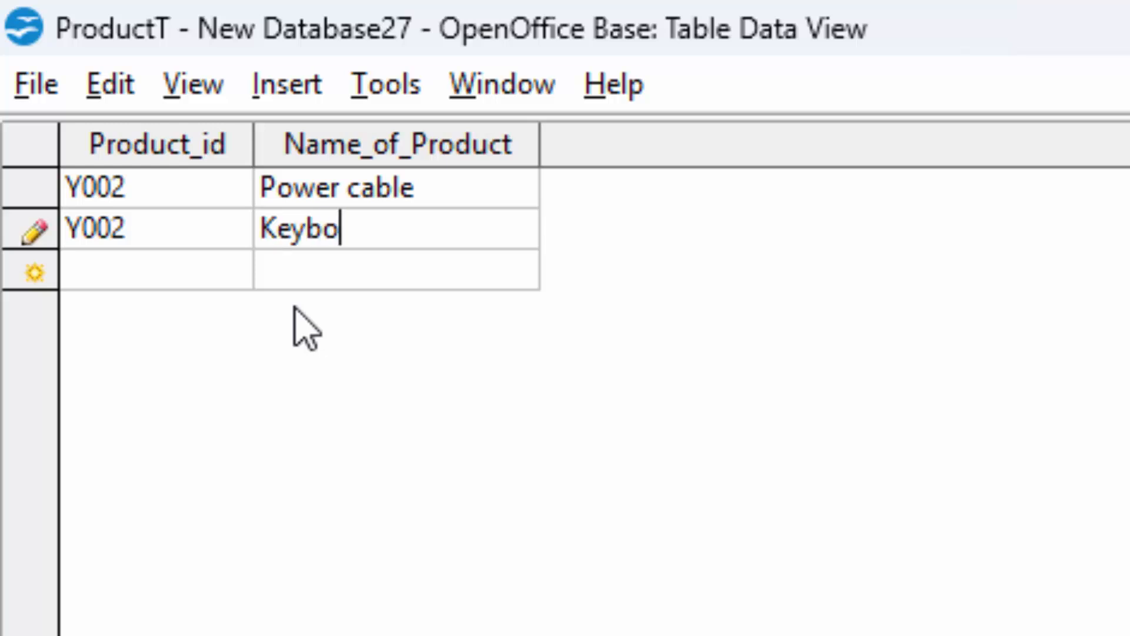
type("ard")
key("Return")
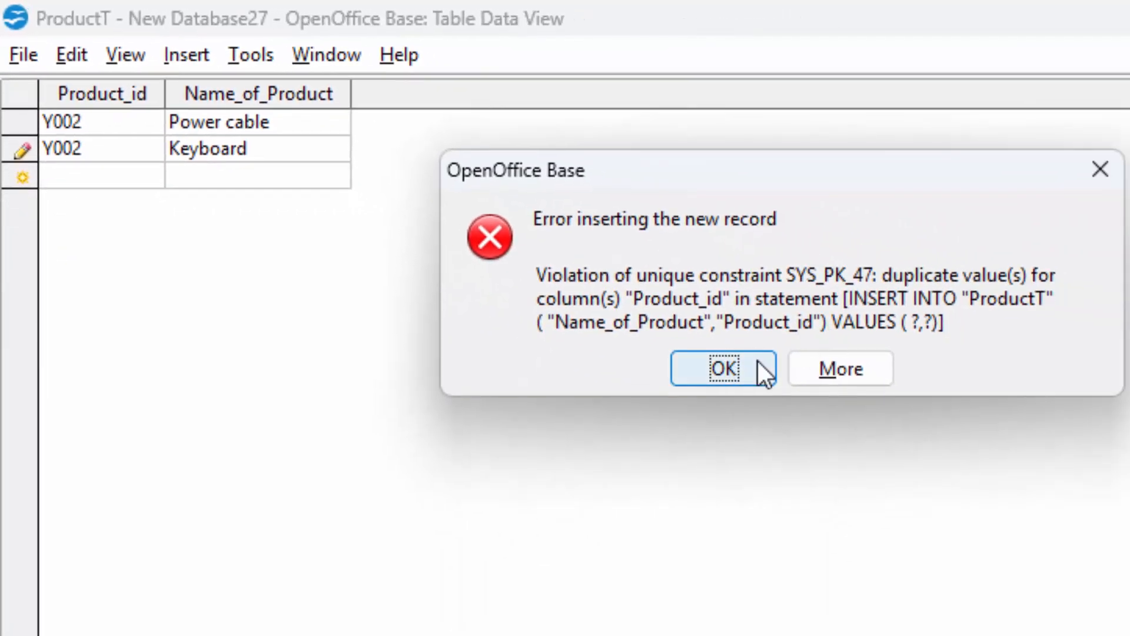
left_click(744, 362)
Change the Product_id of the Keyboard record to Y003.
left_click(115, 153)
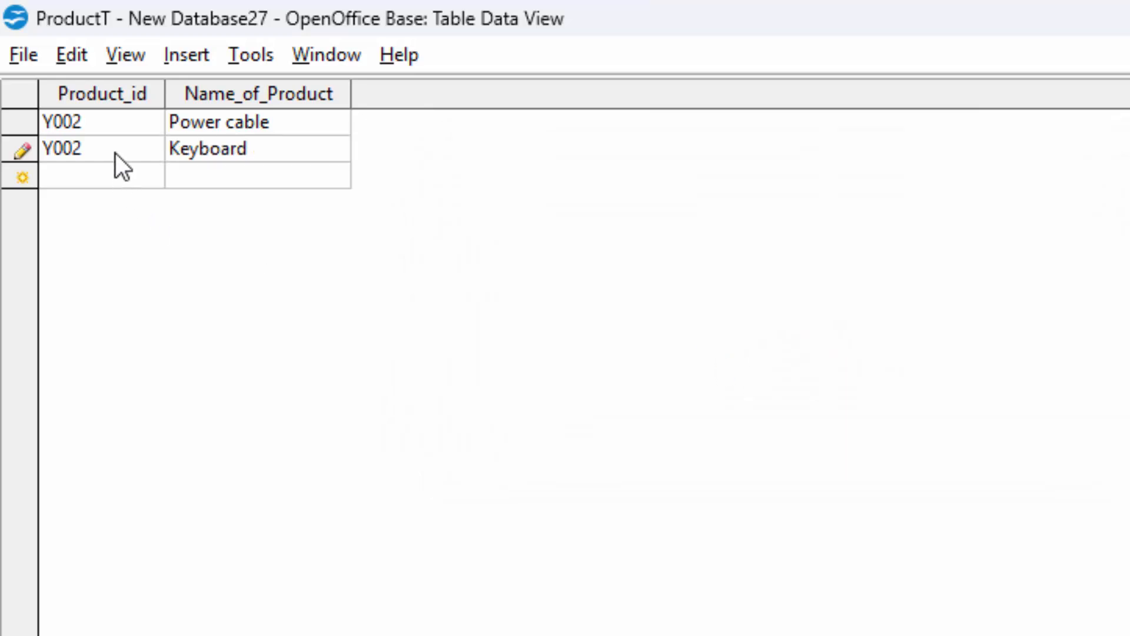
key("BackSpace")
type("3")
Replace the product name of record Y003 with Power cable and save the record.
left_click(256, 140)
right_click(227, 142)
left_click(268, 160)
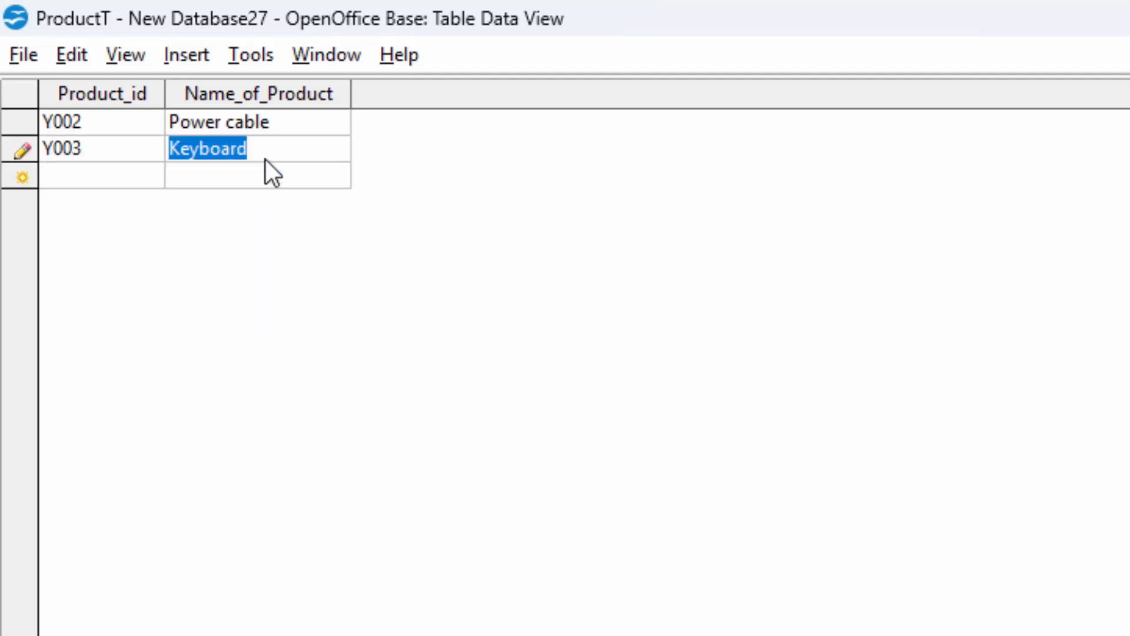
left_click(274, 124)
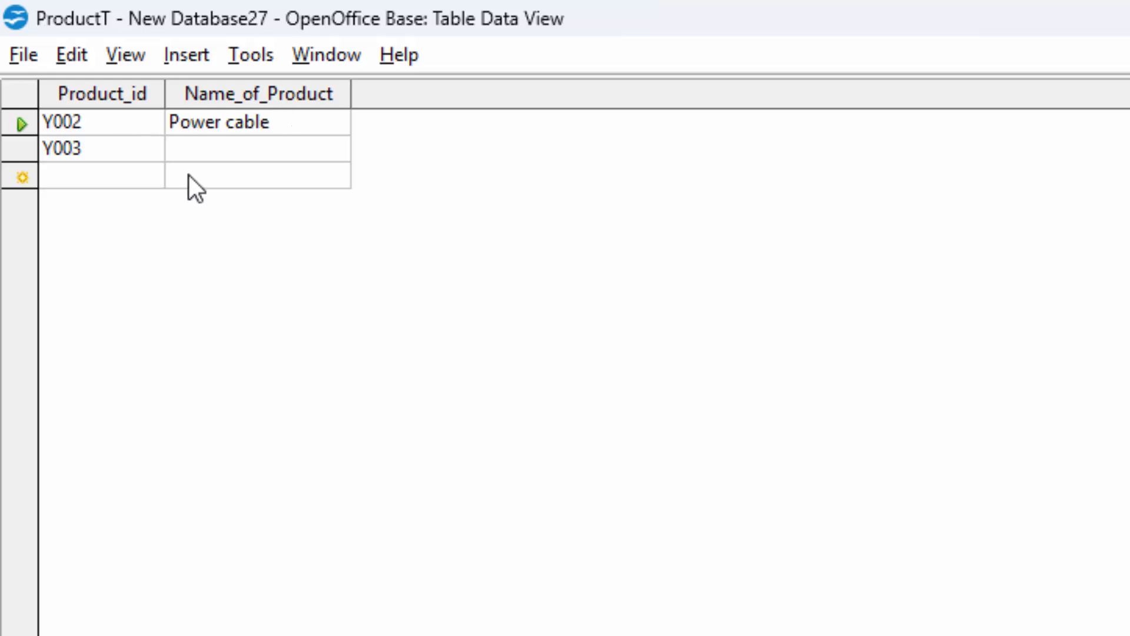
left_click(206, 147)
type("Power")
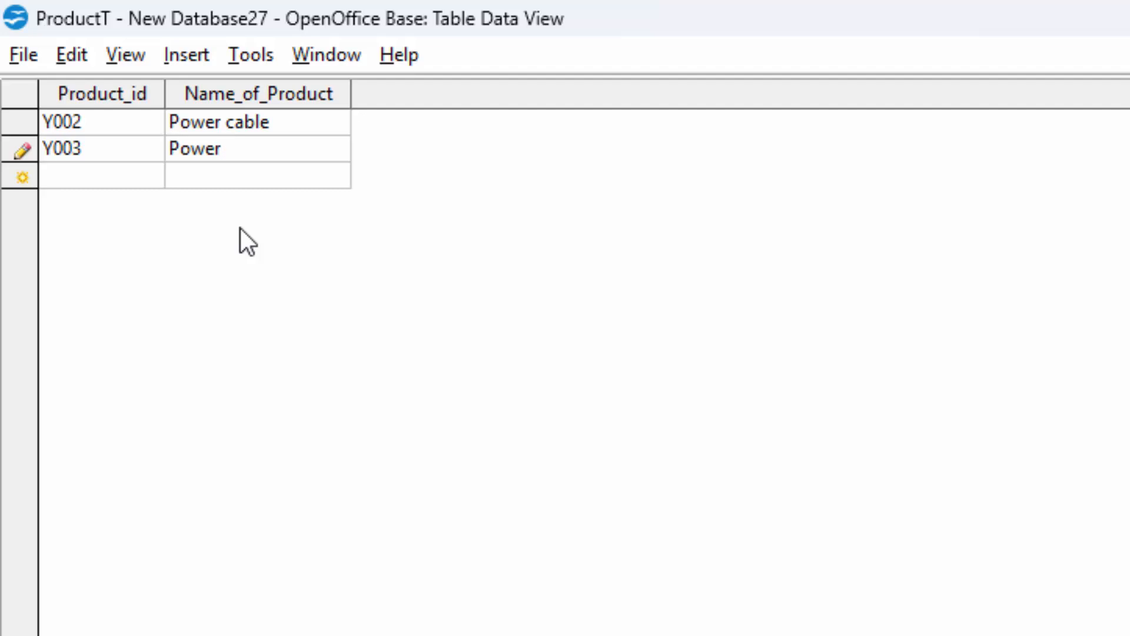
type(" cable")
key("Tab")
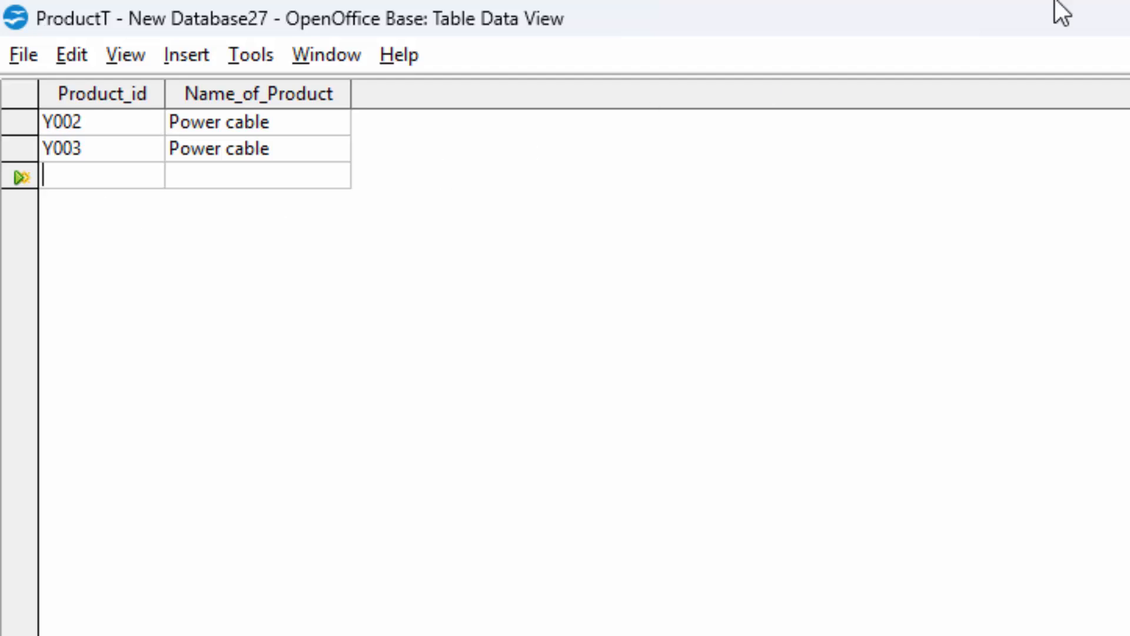
Close the ProductT data view, switch to Access and examine the CustomerT table in Design View.
left_click(1128, 18)
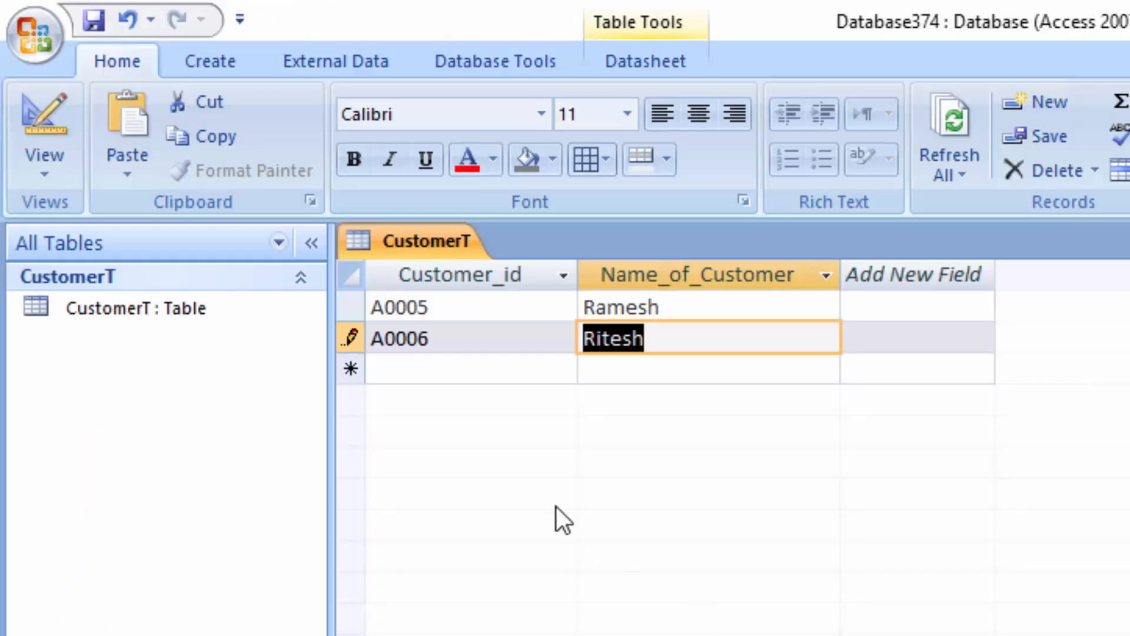
left_click(747, 303)
left_click(43, 172)
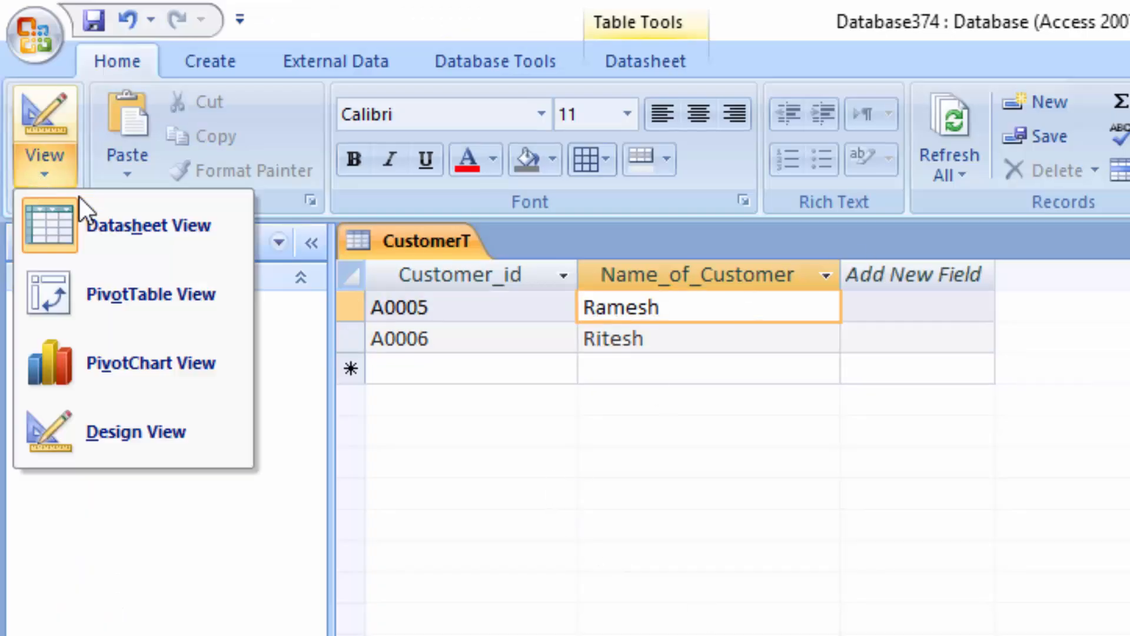
left_click(143, 447)
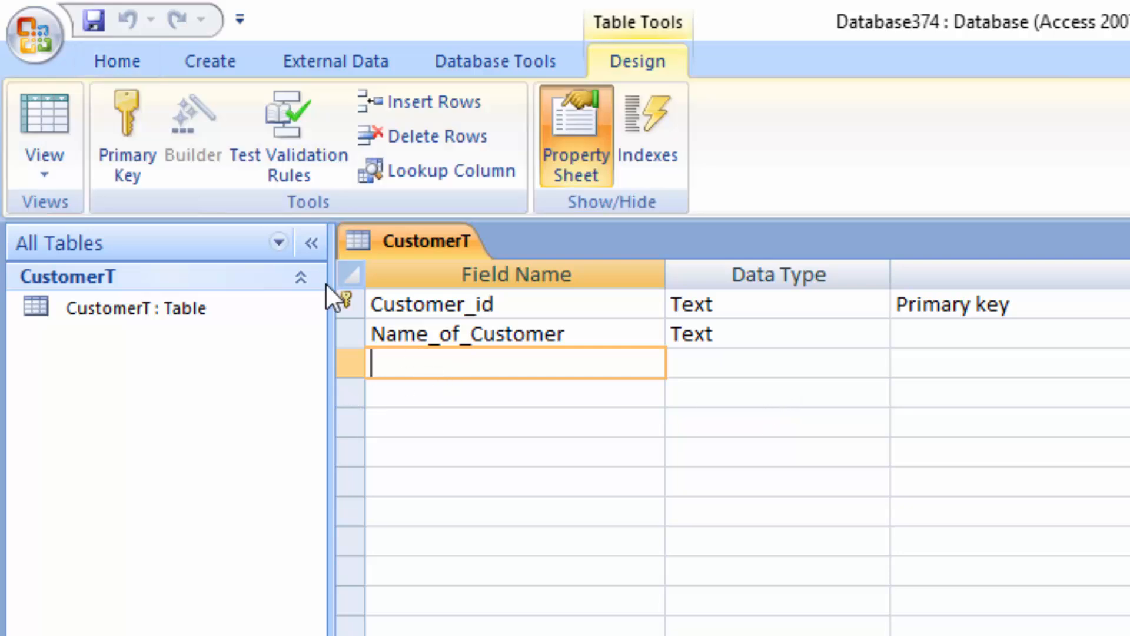
left_click(38, 109)
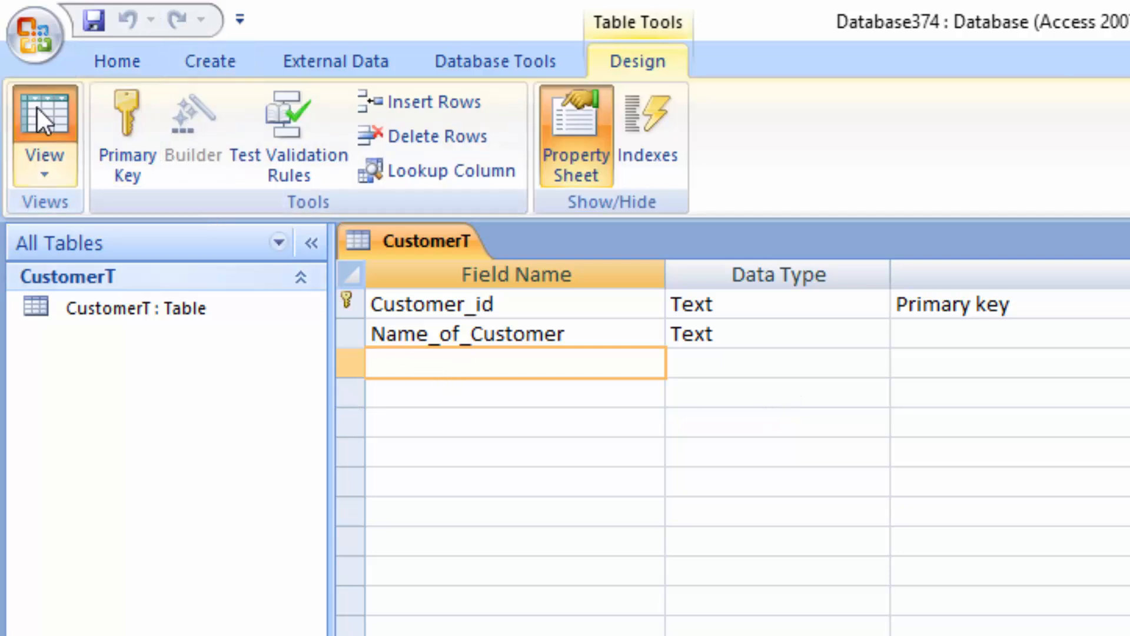
Create a new table in the Access database and save it as Product, opening it in Design View.
left_click(212, 61)
left_click(54, 131)
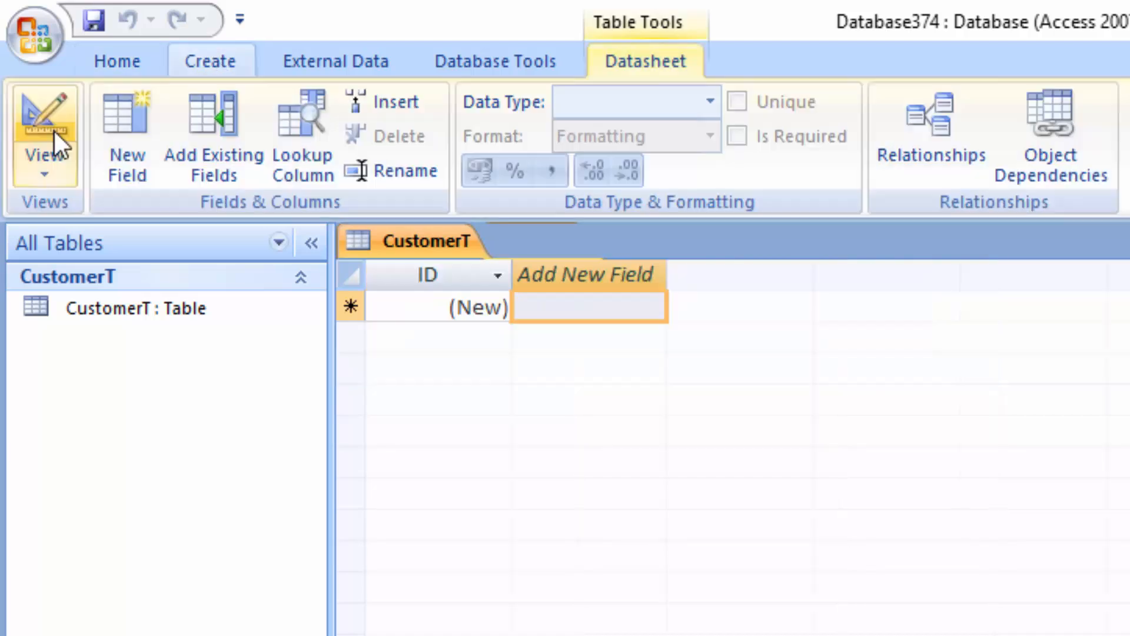
left_click(29, 107)
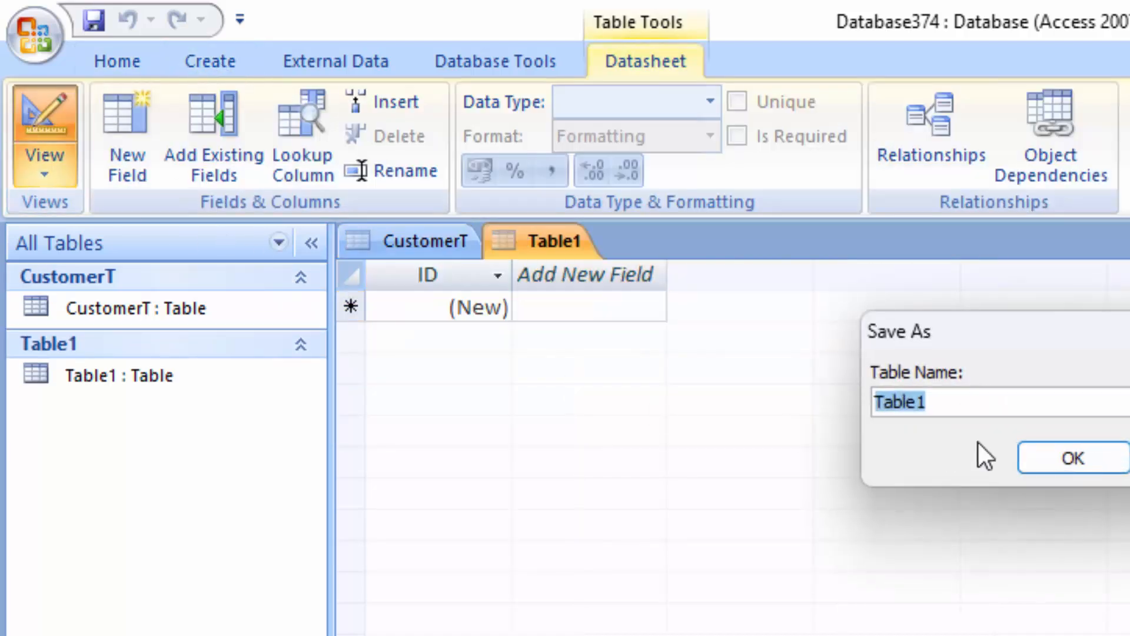
left_click(1008, 400)
key("BackSpace")
key("BackSpace")
key("BackSpace")
key("BackSpace")
key("BackSpace")
key("BackSpace")
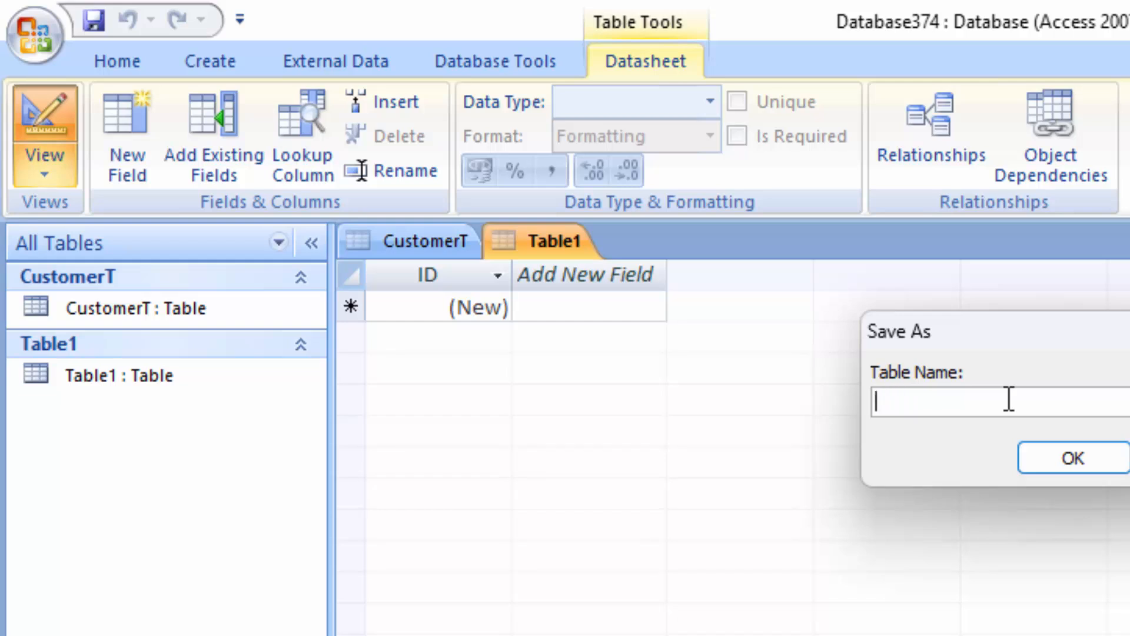
type("Product")
key("Return")
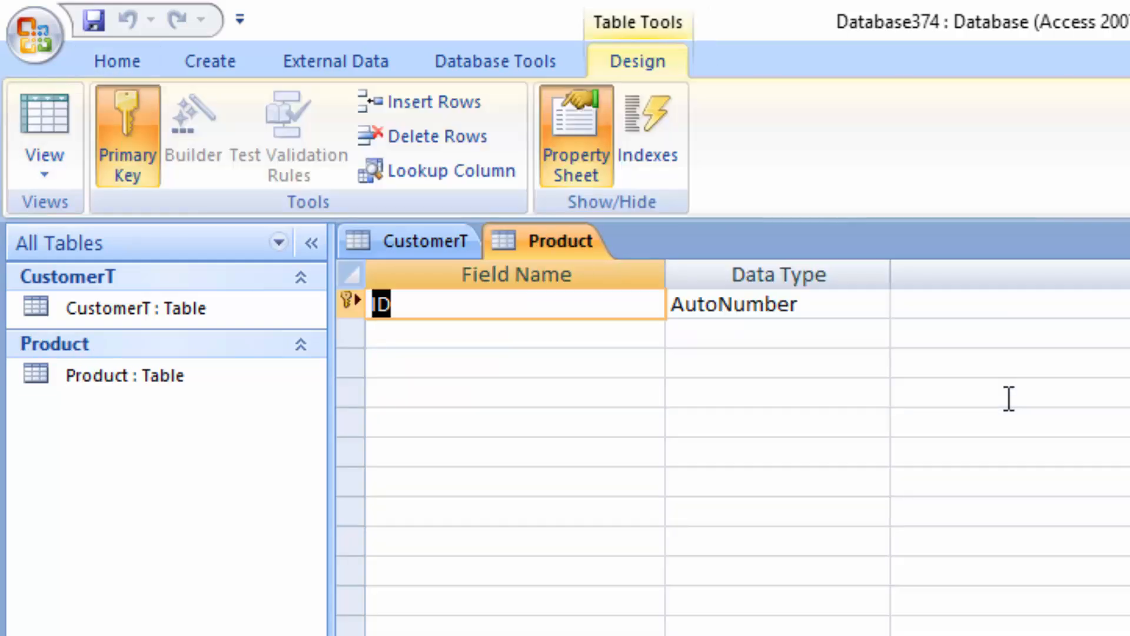
Add a field named Name_of_Product with the data type Text below the ID field.
left_click(402, 333)
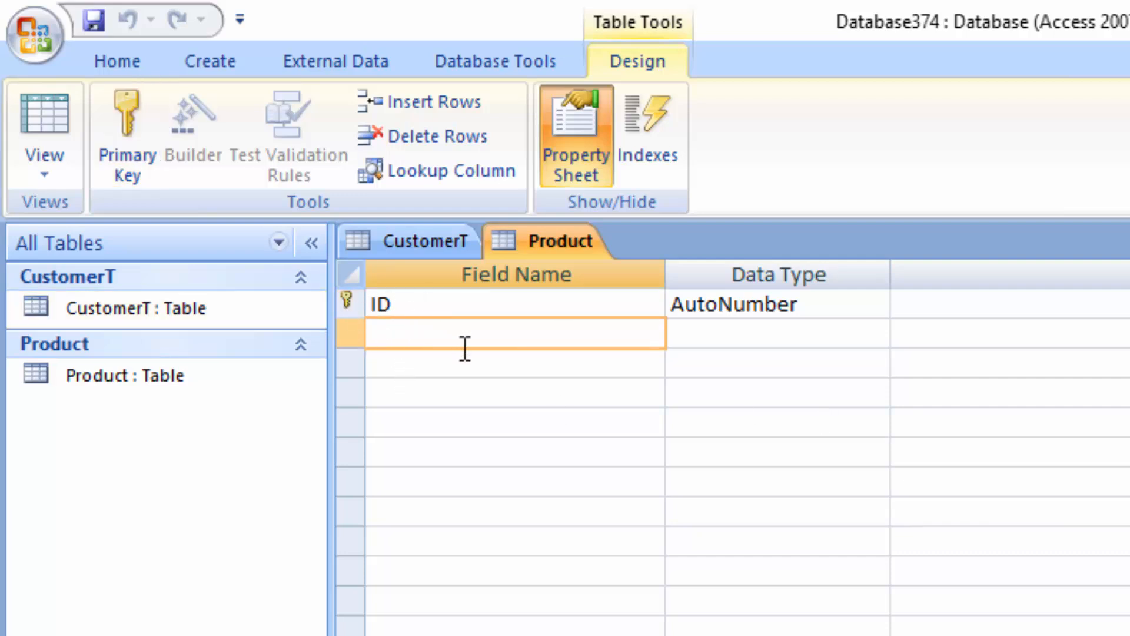
type("M")
key("BackSpace")
type("P")
key("BackSpace")
type("Nam")
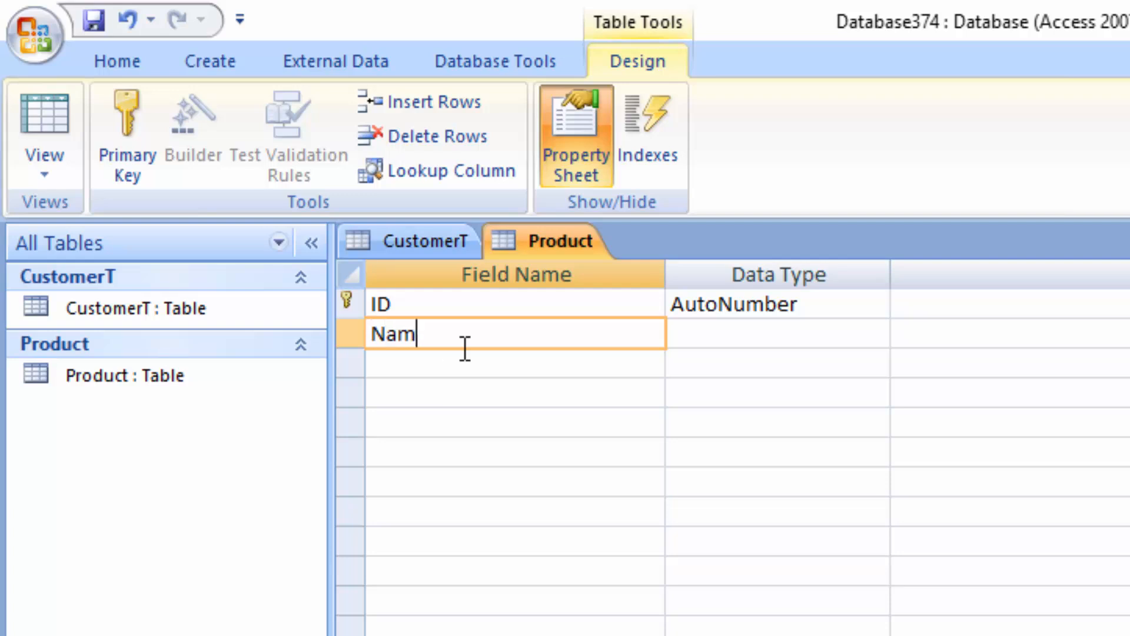
type("e_of_Product")
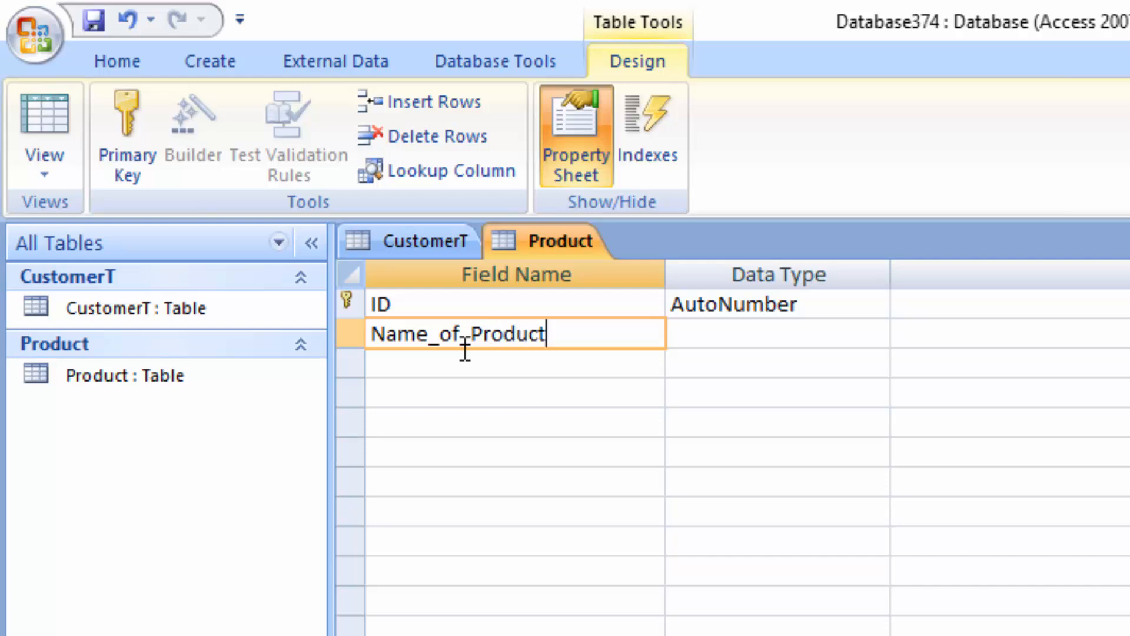
key("Tab")
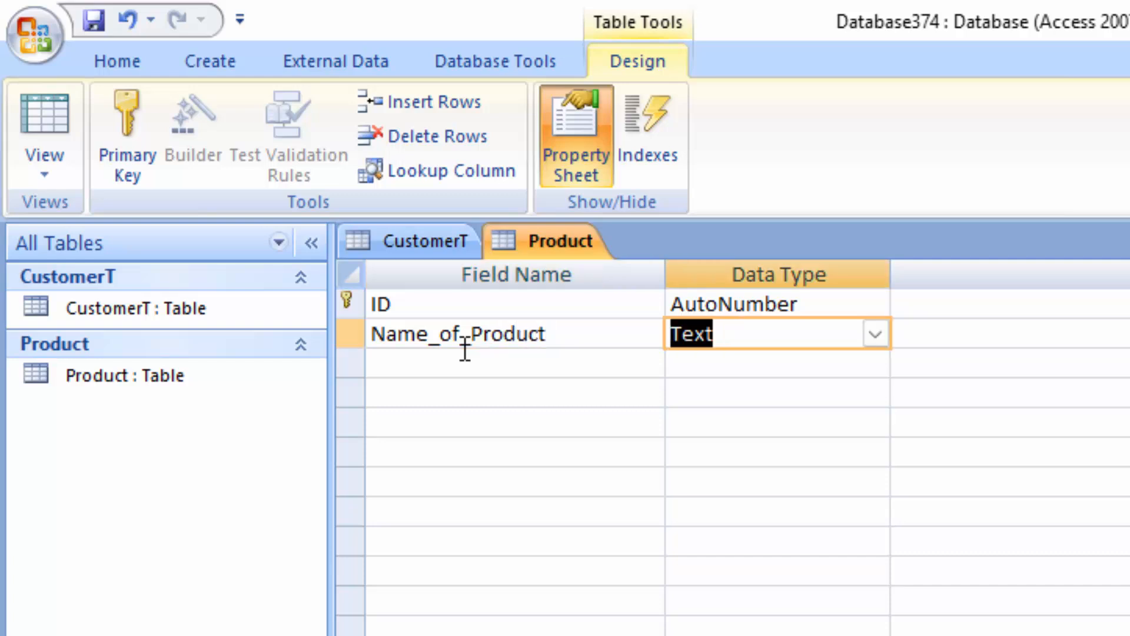
Add a field named Price with the data type Currency.
left_click(463, 366)
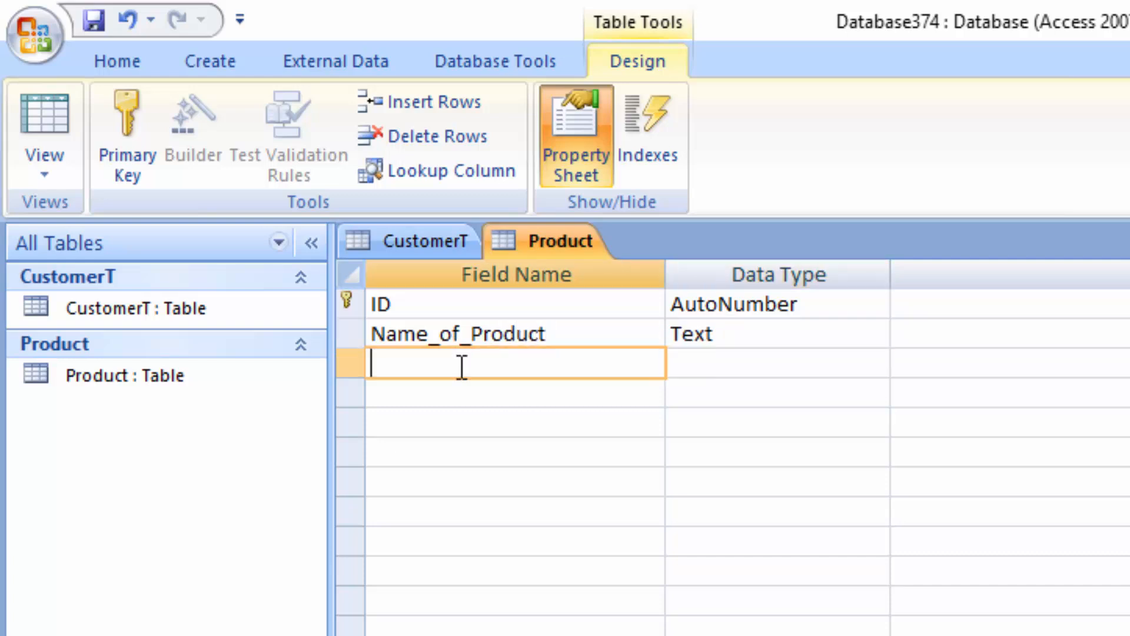
type("Price")
key("Tab")
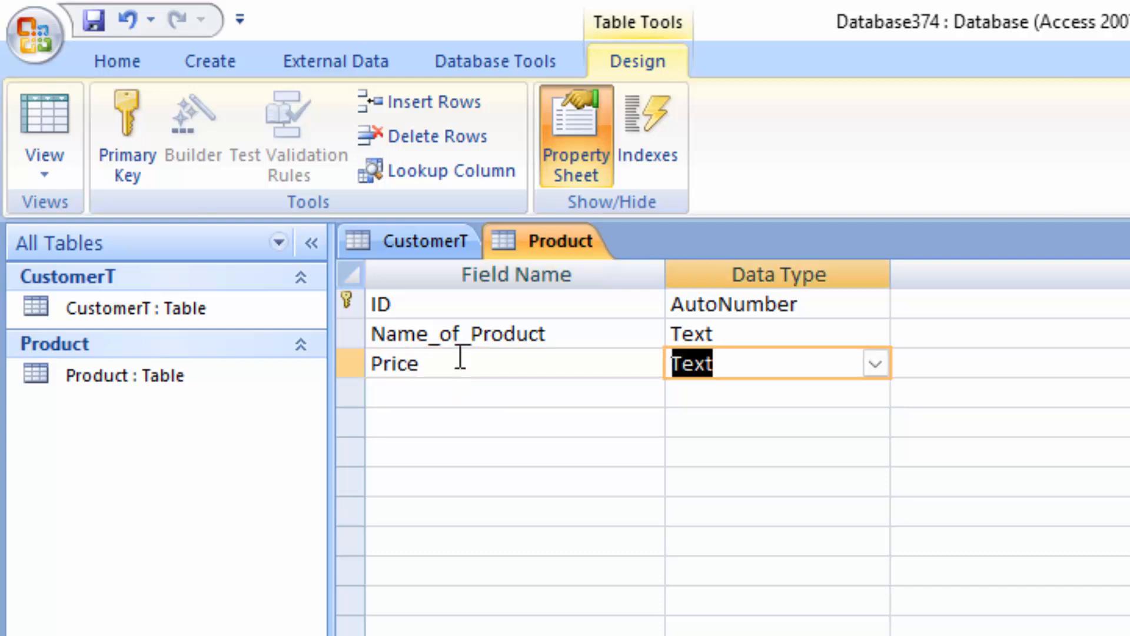
left_click(877, 364)
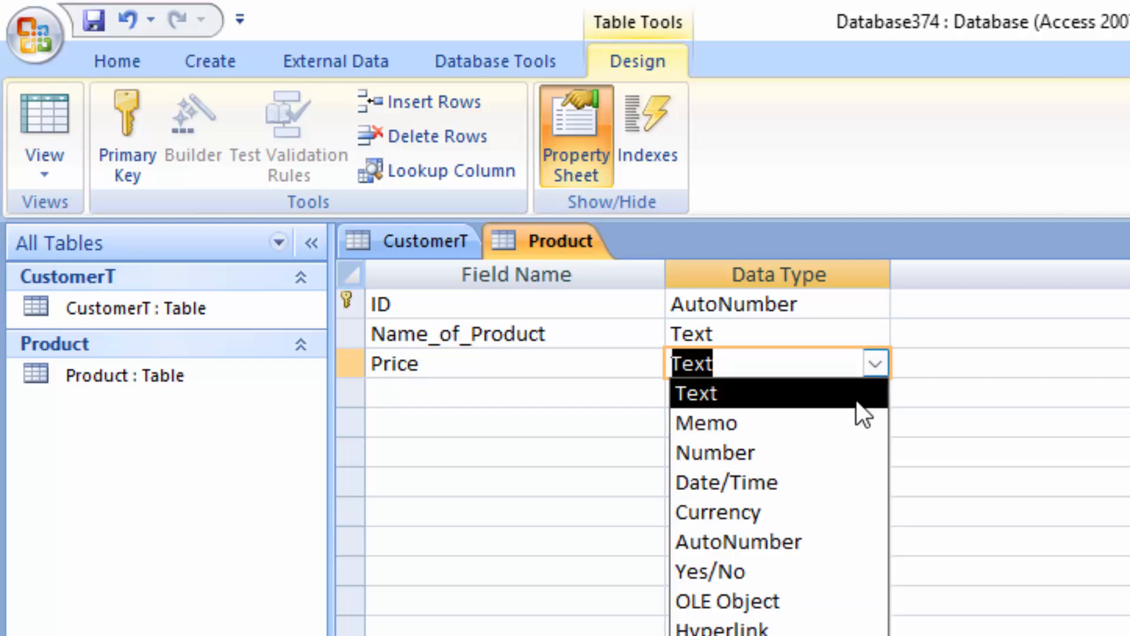
left_click(783, 510)
Add a field named Qty with the data type Number.
left_click(418, 395)
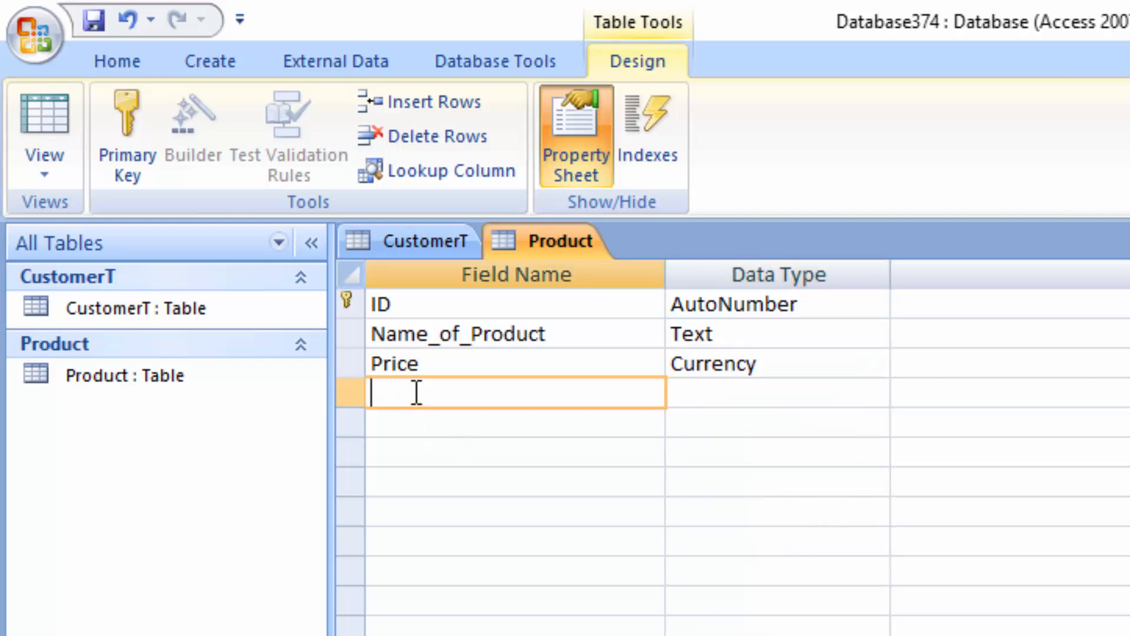
type("Qty")
key("Tab")
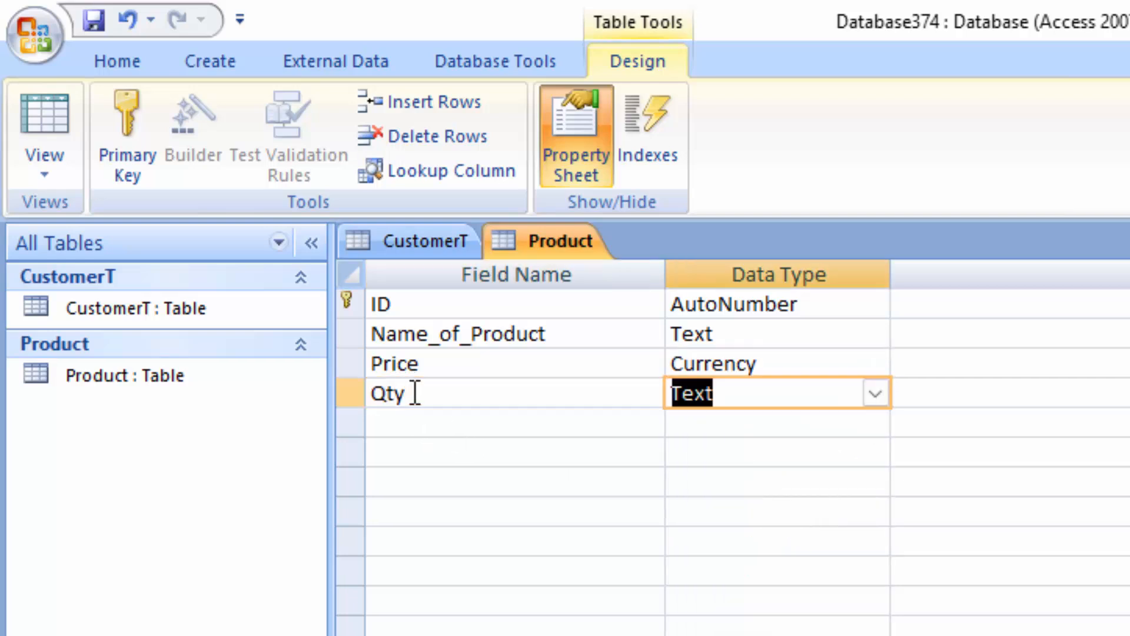
left_click(877, 395)
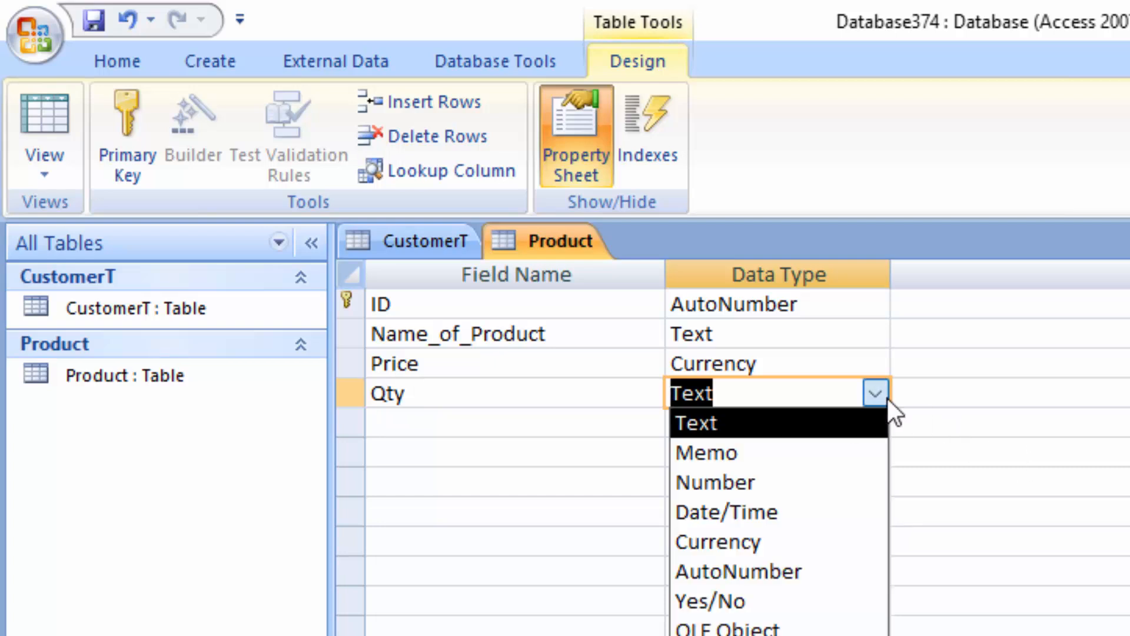
left_click(771, 482)
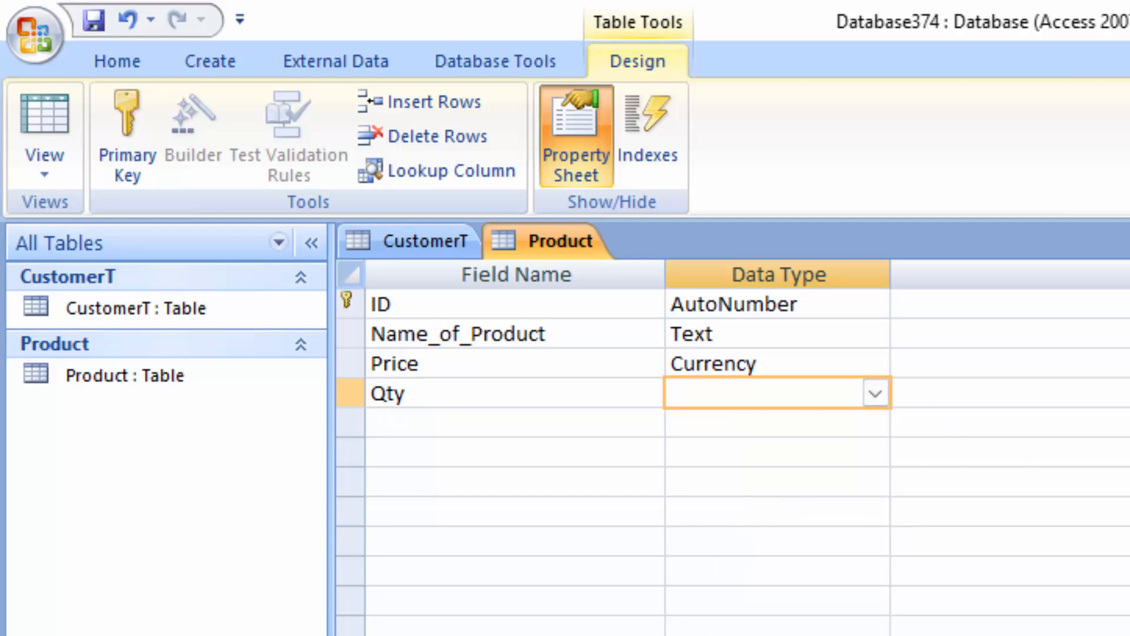
key("F6")
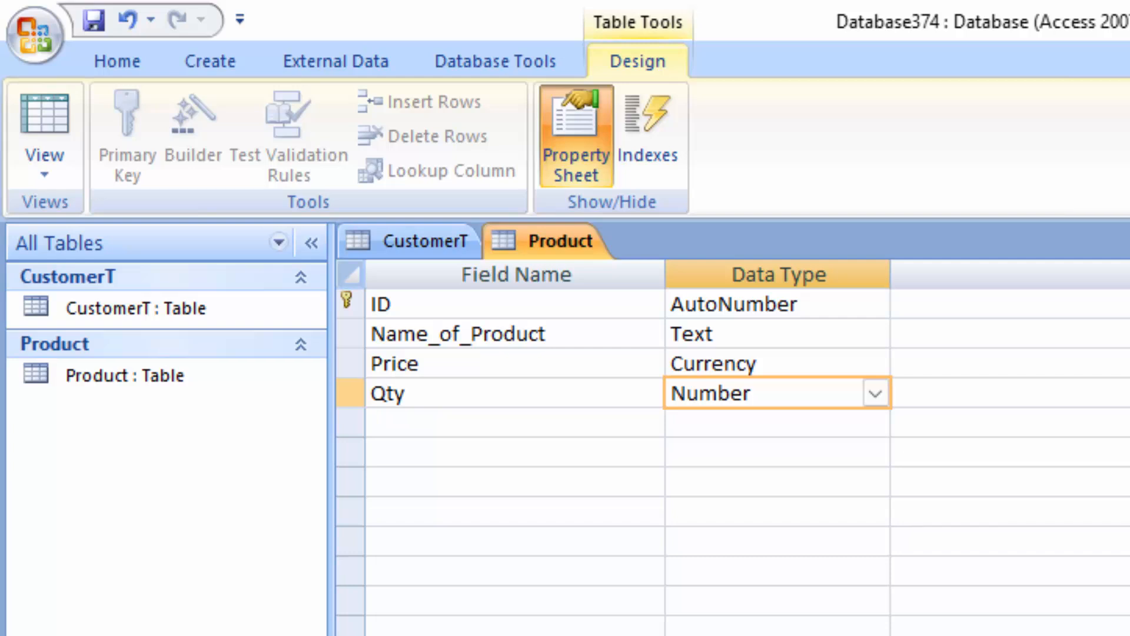
Add a field named Total with the data type Number below the Qty field.
left_click(449, 424)
type("T")
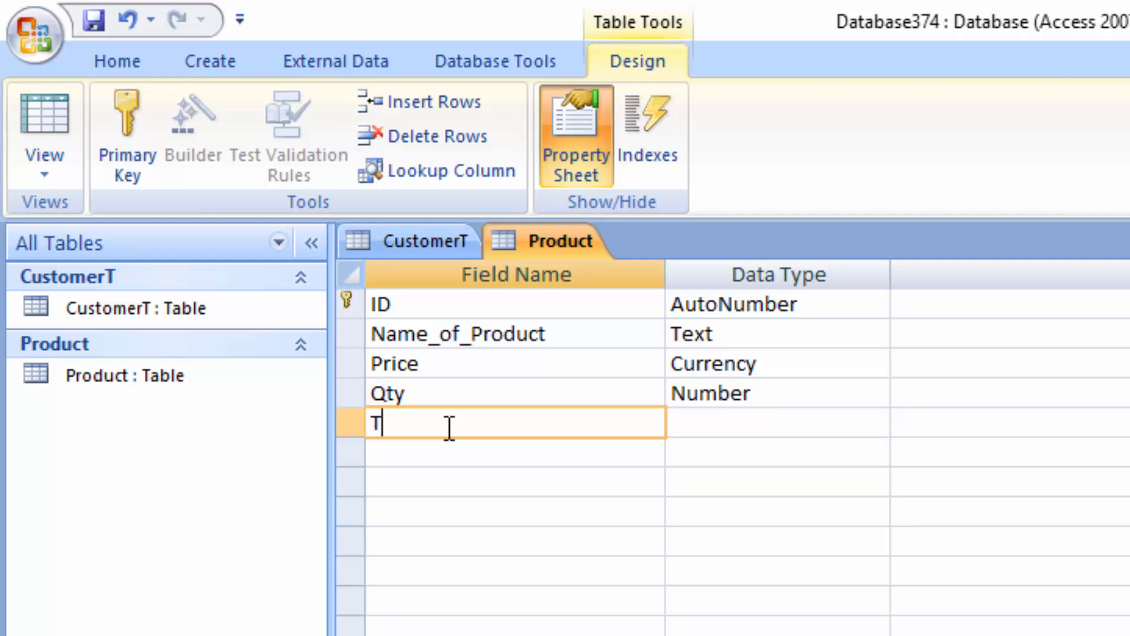
type("otal")
left_click(783, 427)
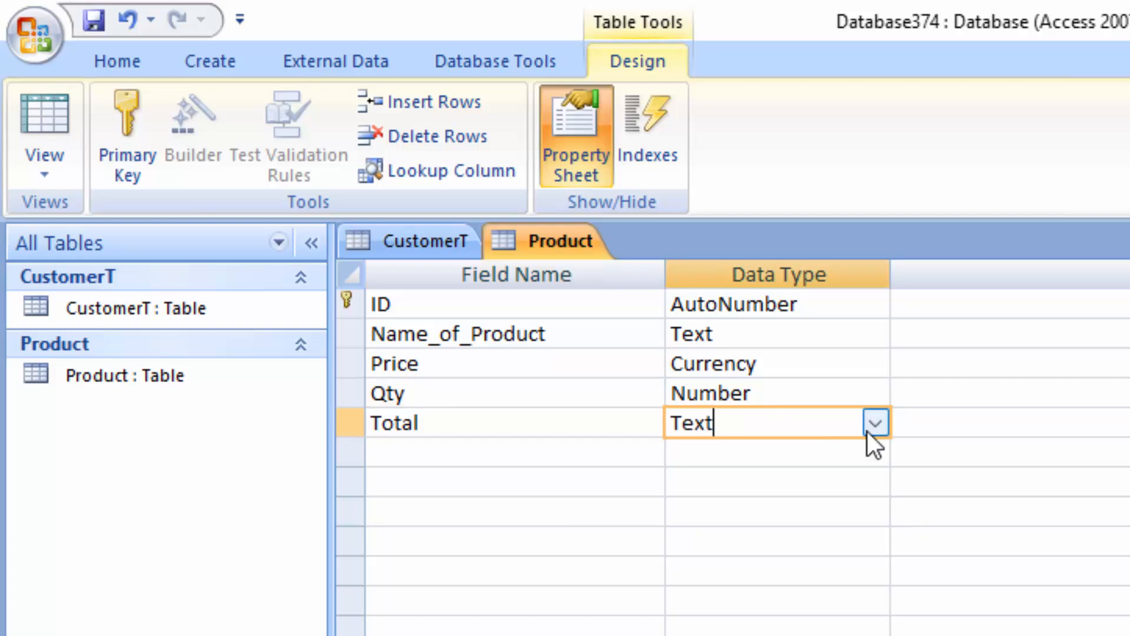
left_click(876, 423)
left_click(775, 513)
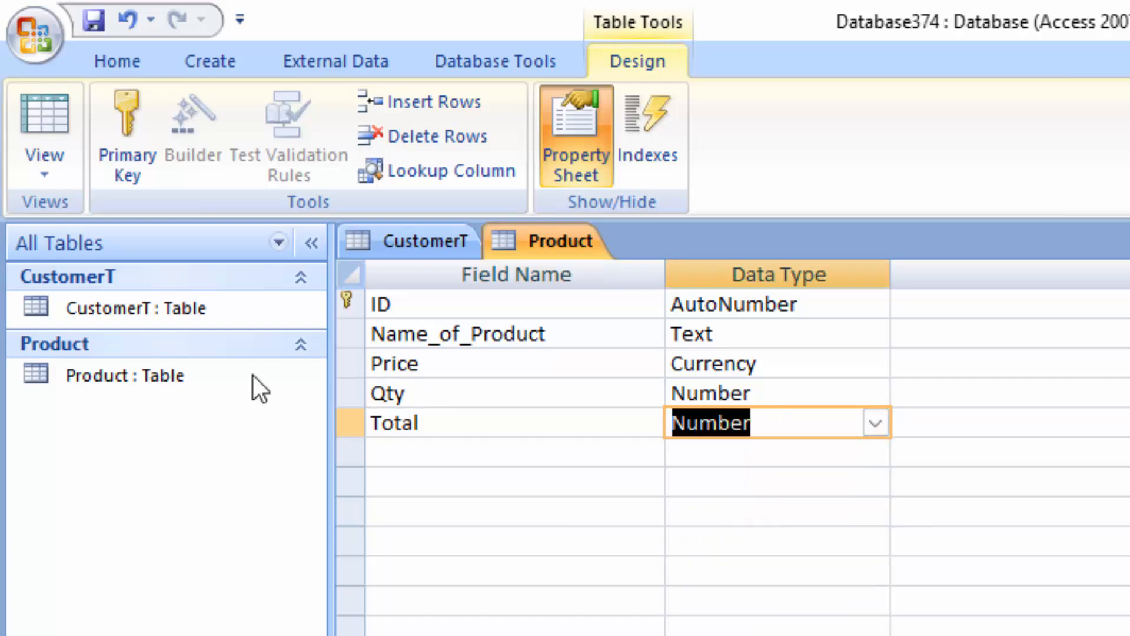
Save the Product table, show it in Datasheet View and widen the Name_of_Product column to fit its heading.
left_click(63, 134)
key("Return")
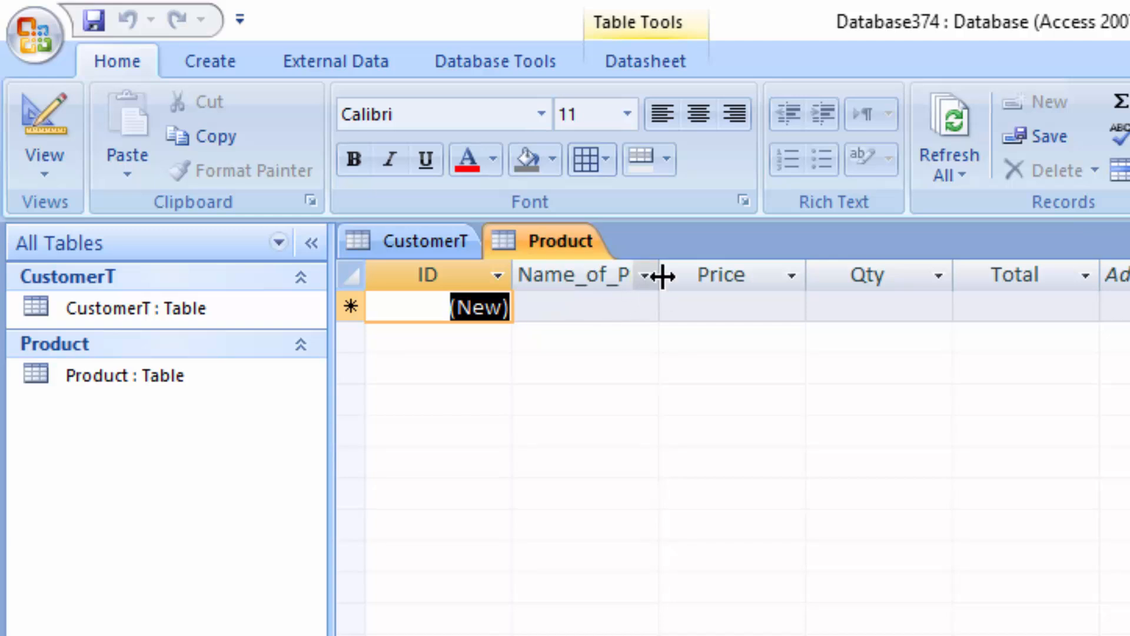
left_click_drag(662, 276, 713, 347)
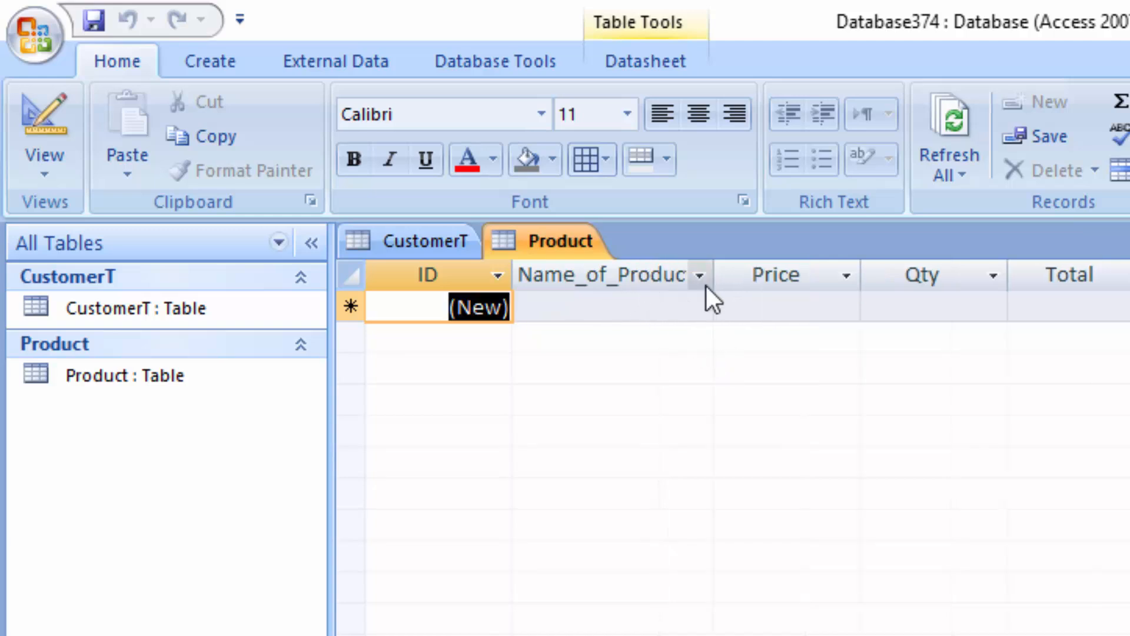
left_click_drag(713, 276, 733, 318)
Enter a Product record with the name Keyboard, price 400 and quantity 3, leaving Total empty.
left_click(694, 306)
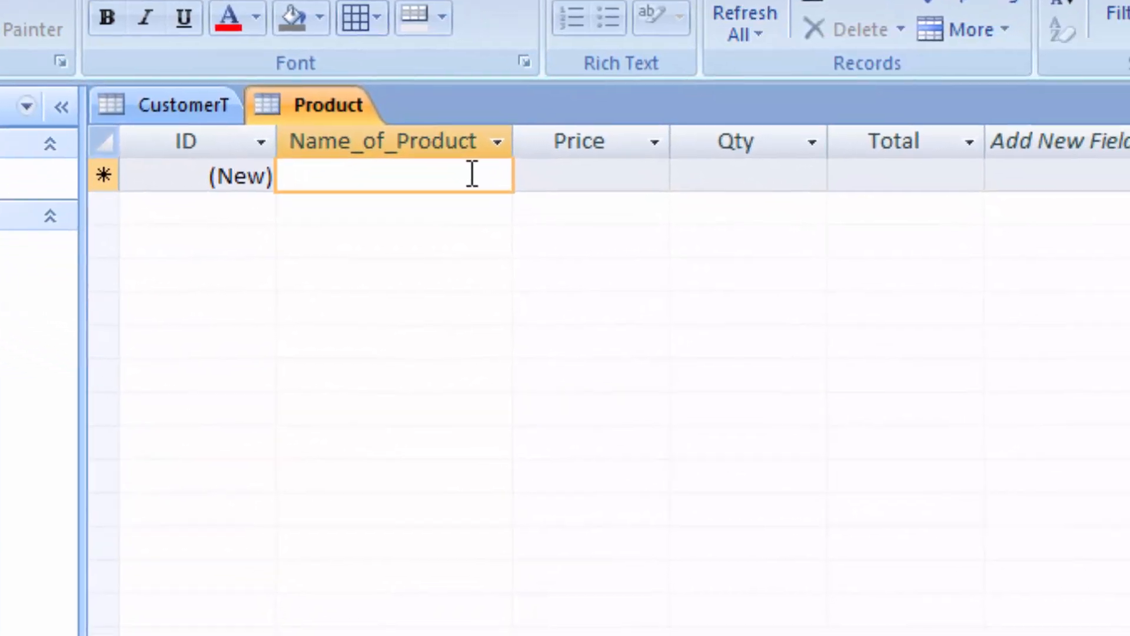
type("Ke")
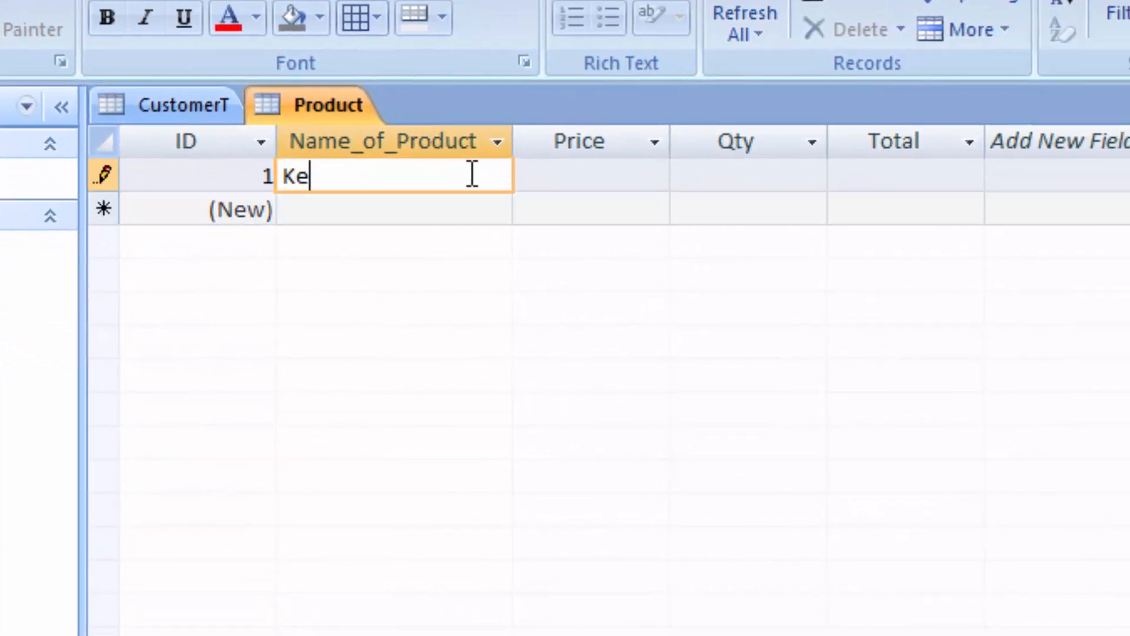
type("yboard")
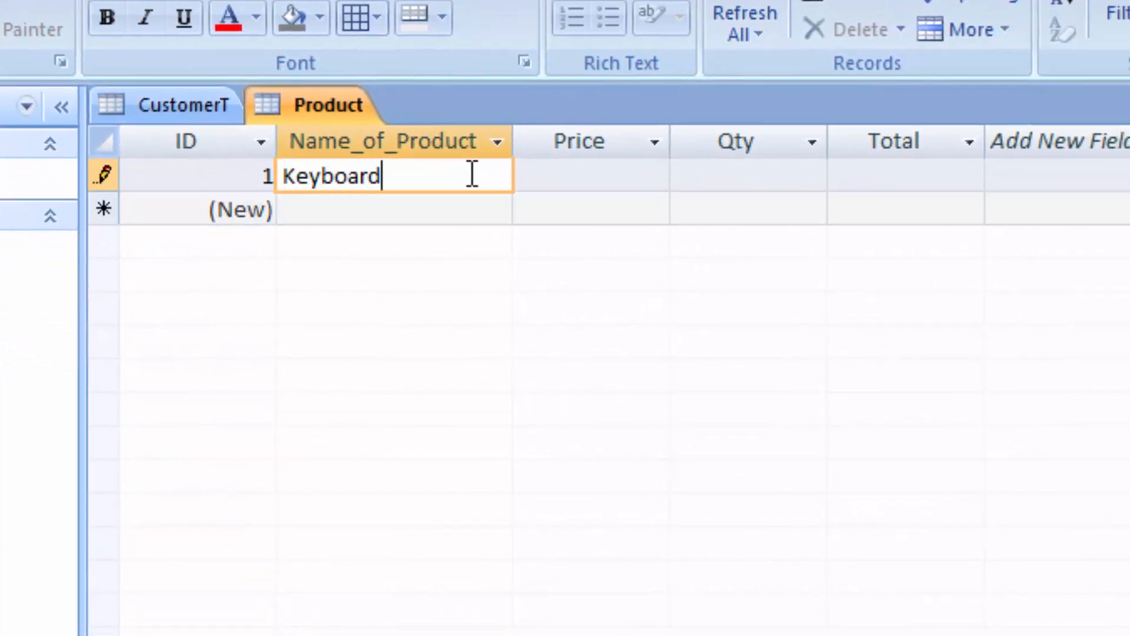
key("Tab")
type("400")
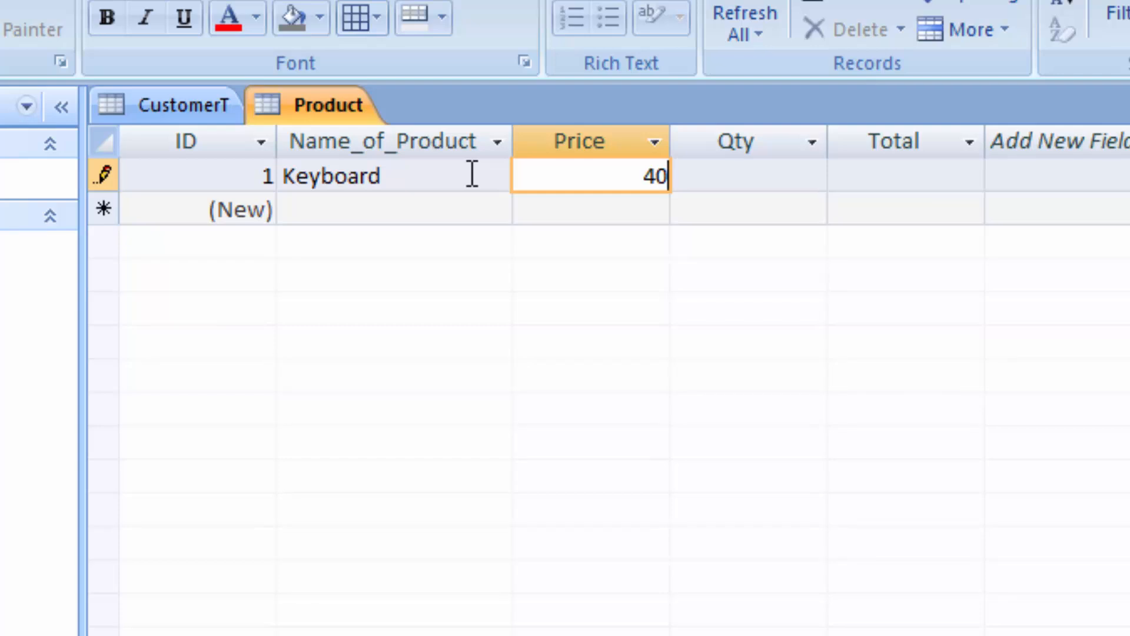
key("Tab")
type("3")
key("Tab")
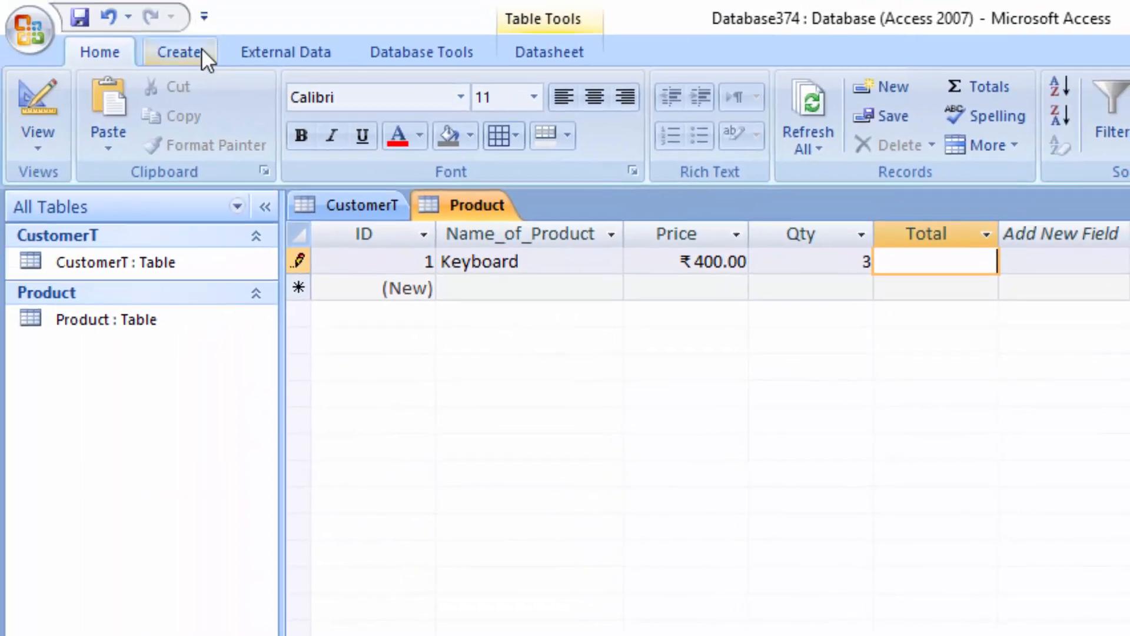
left_click(126, 4)
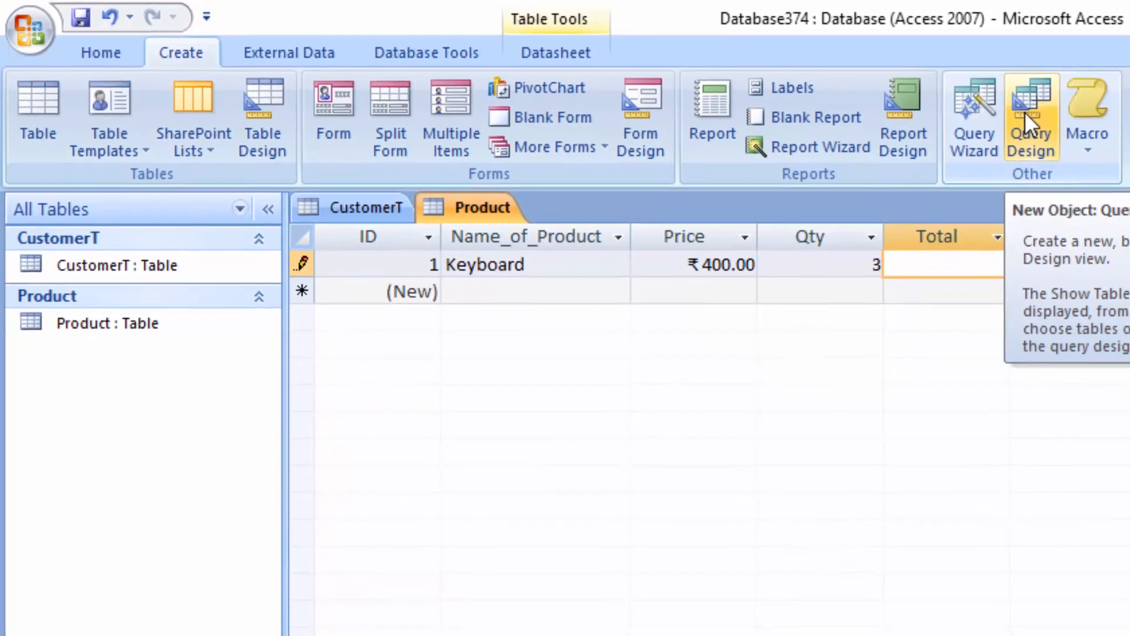
left_click(1026, 114)
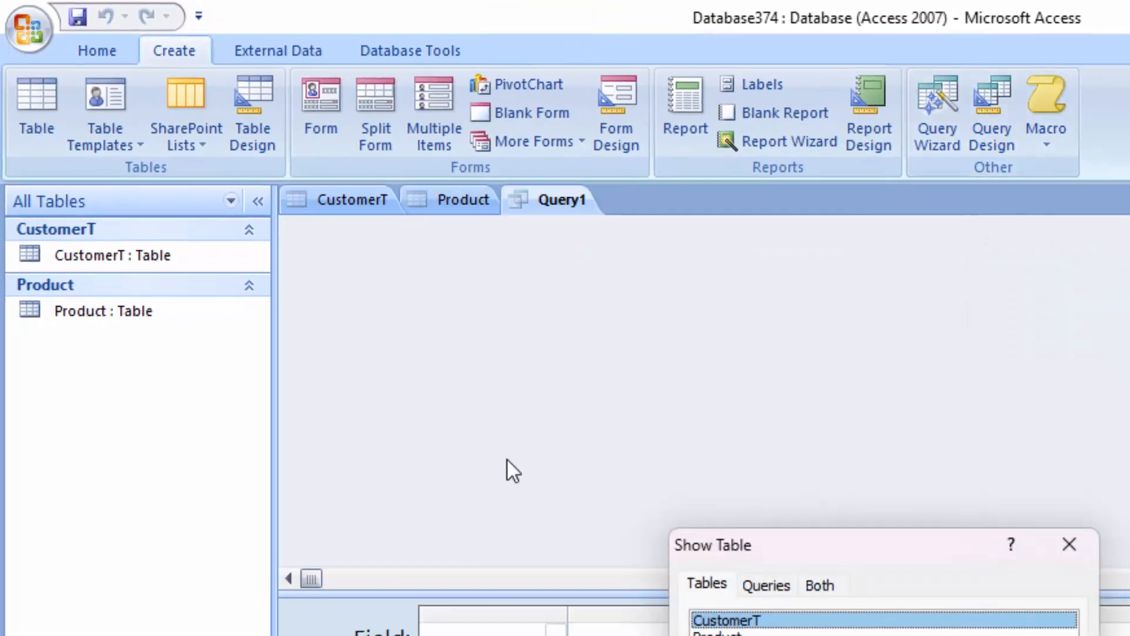
left_click(1069, 544)
left_click(373, 197)
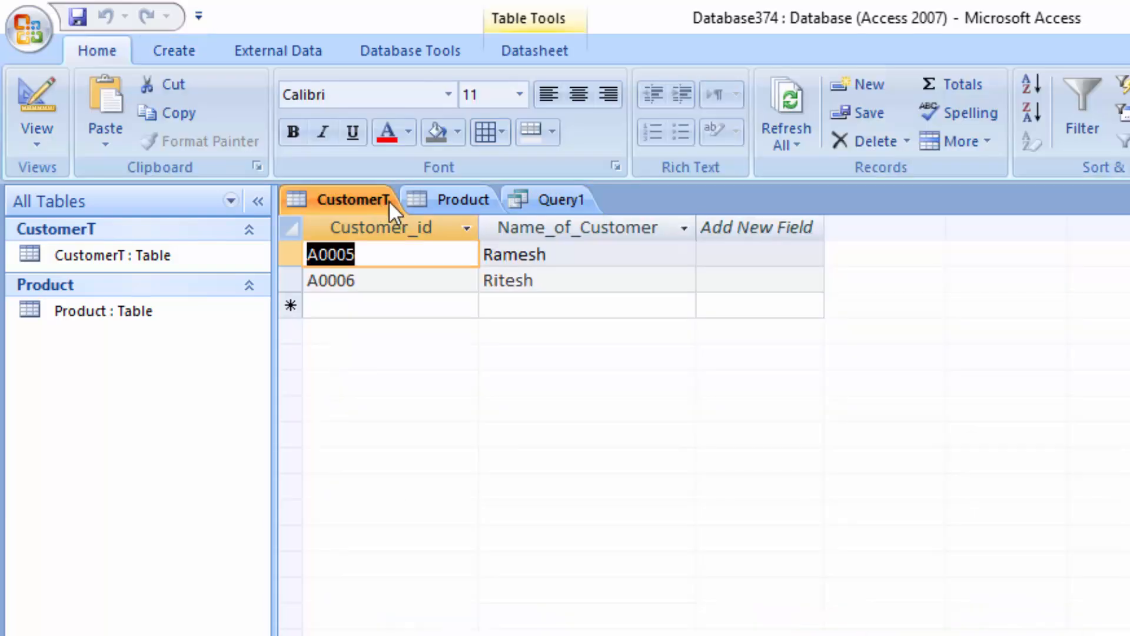
left_click(451, 204)
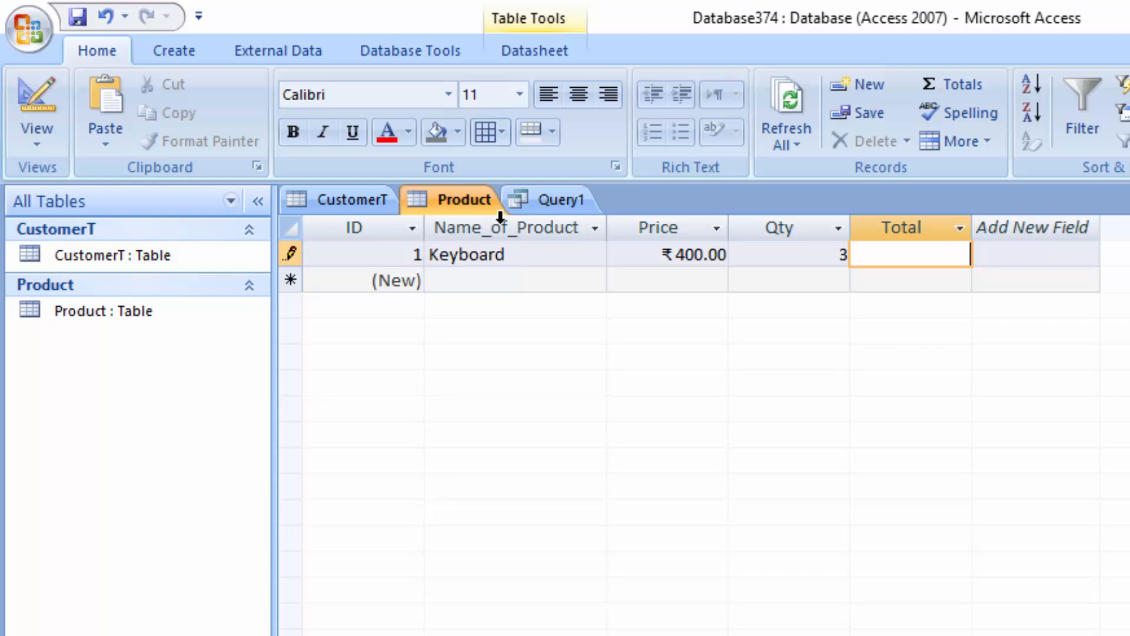
left_click(570, 201)
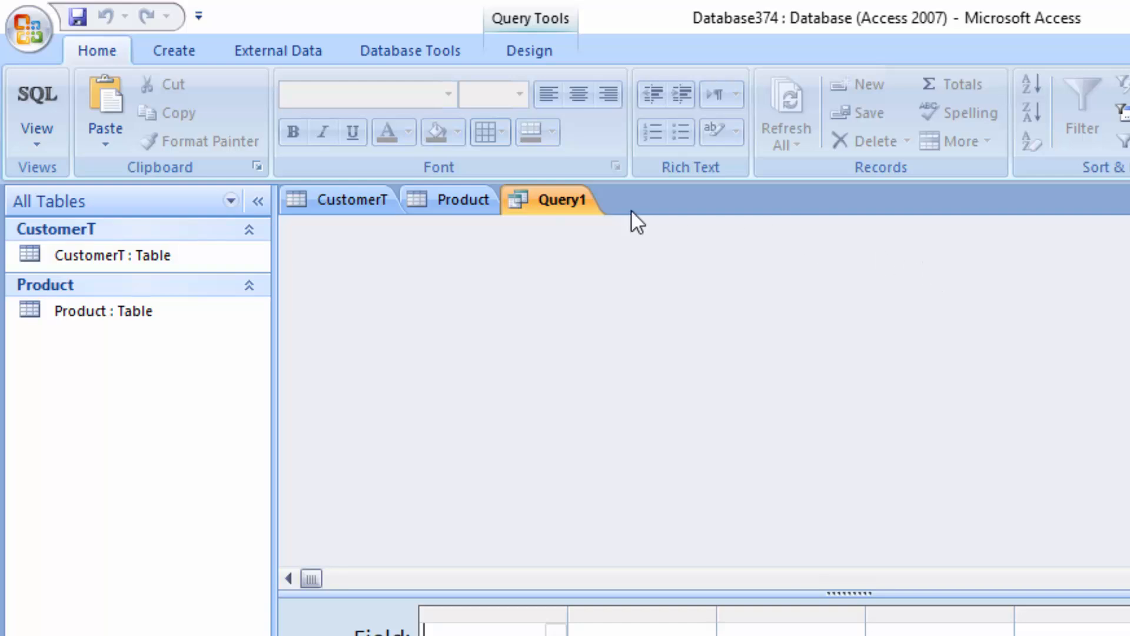
right_click(564, 210)
left_click(601, 253)
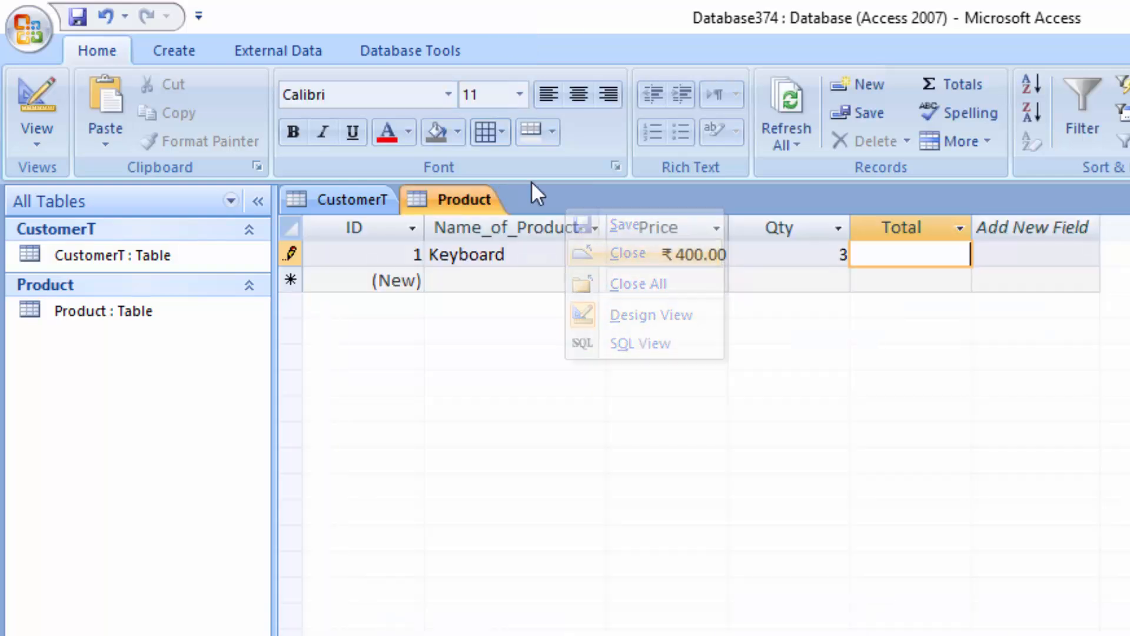
Create a new query in Design View and add the Product table to it as its source.
left_click(178, 59)
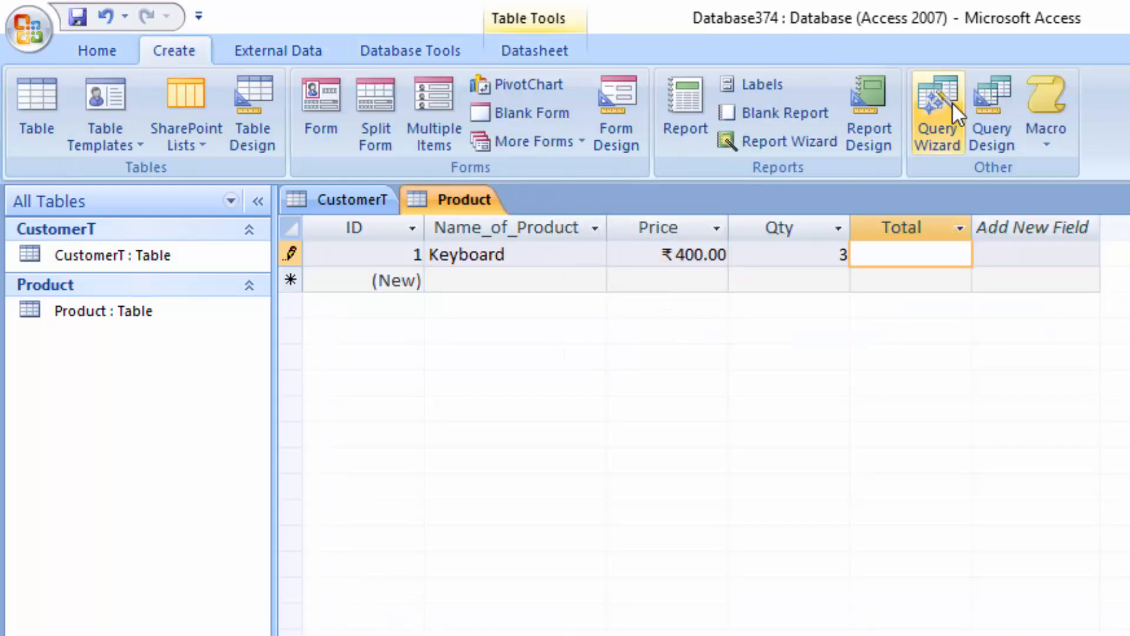
left_click(990, 95)
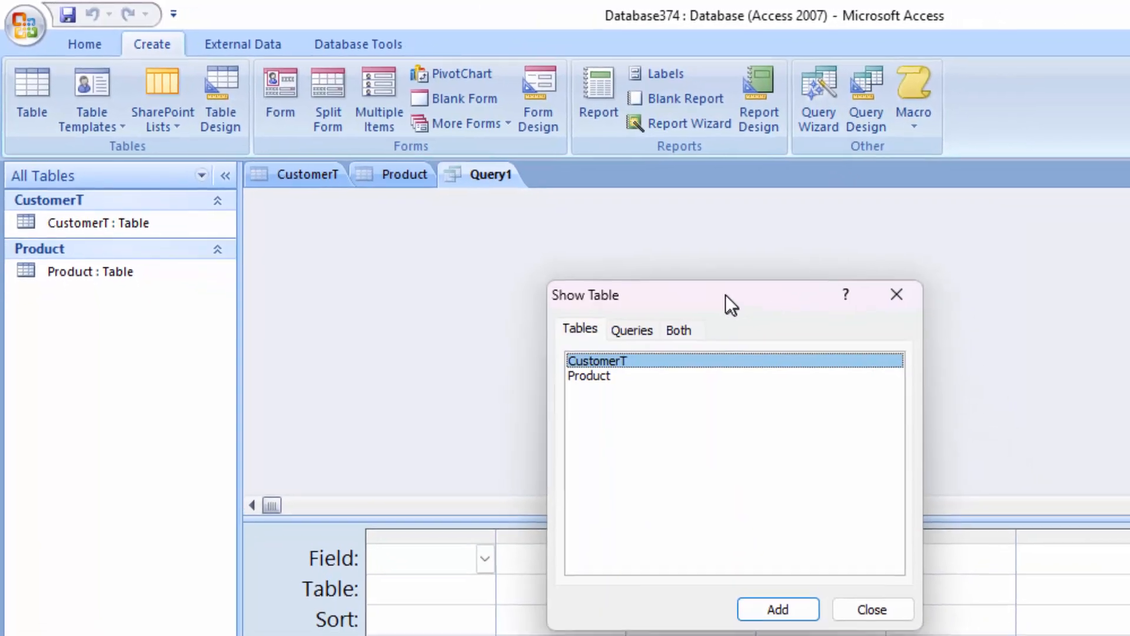
left_click(609, 378)
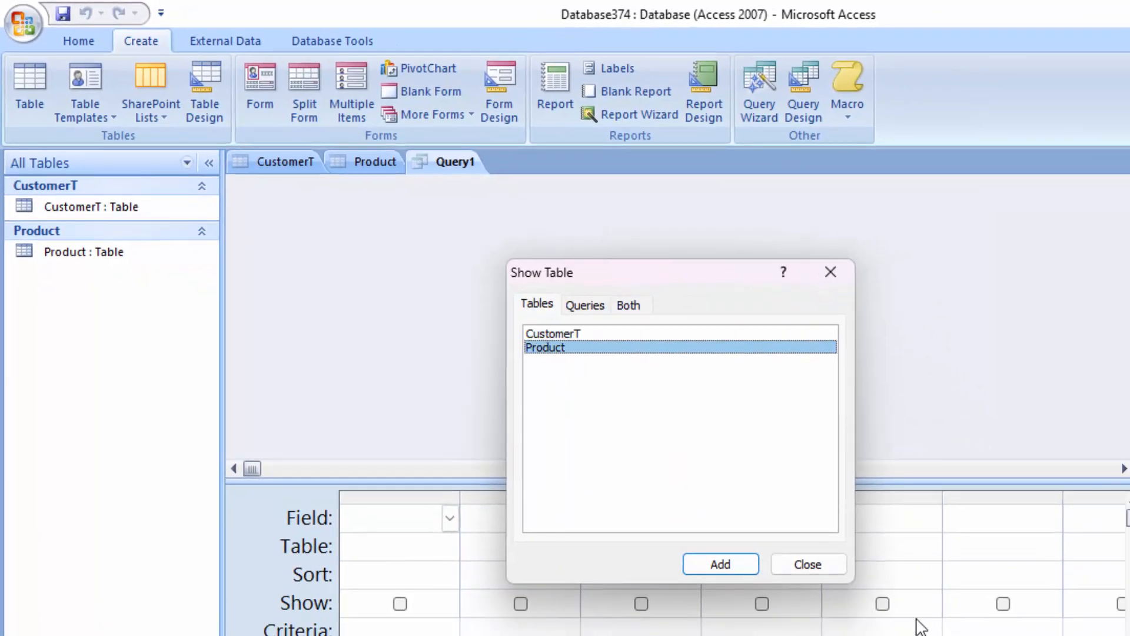
left_click(720, 564)
left_click(843, 562)
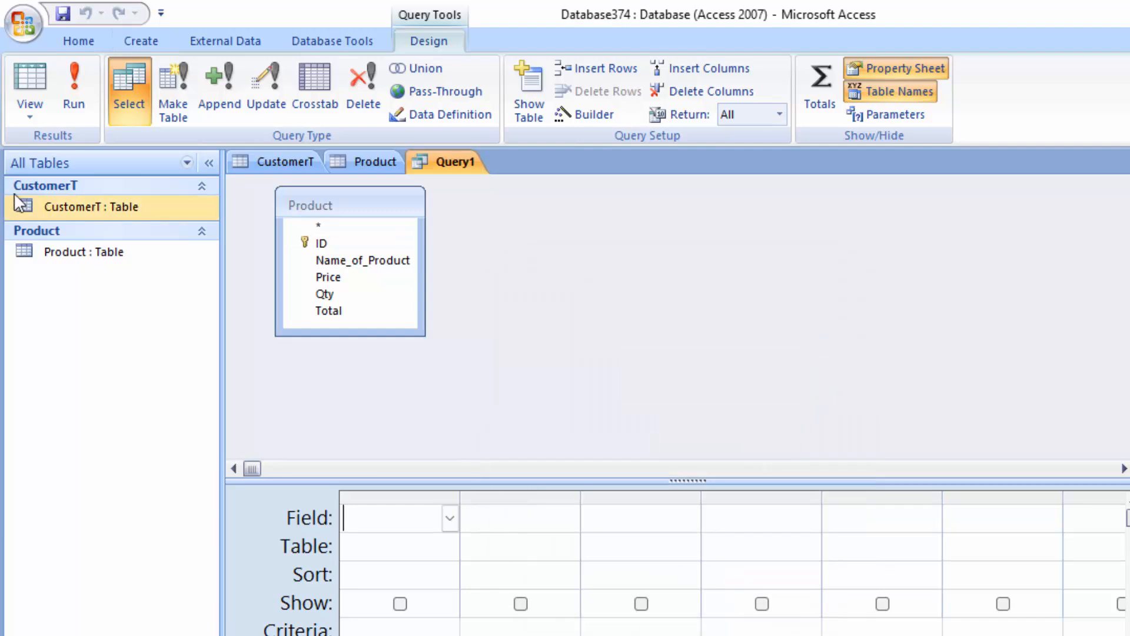
Add the Name_of_Product, Price, Qty and Total fields to the query design grid.
left_click(336, 261)
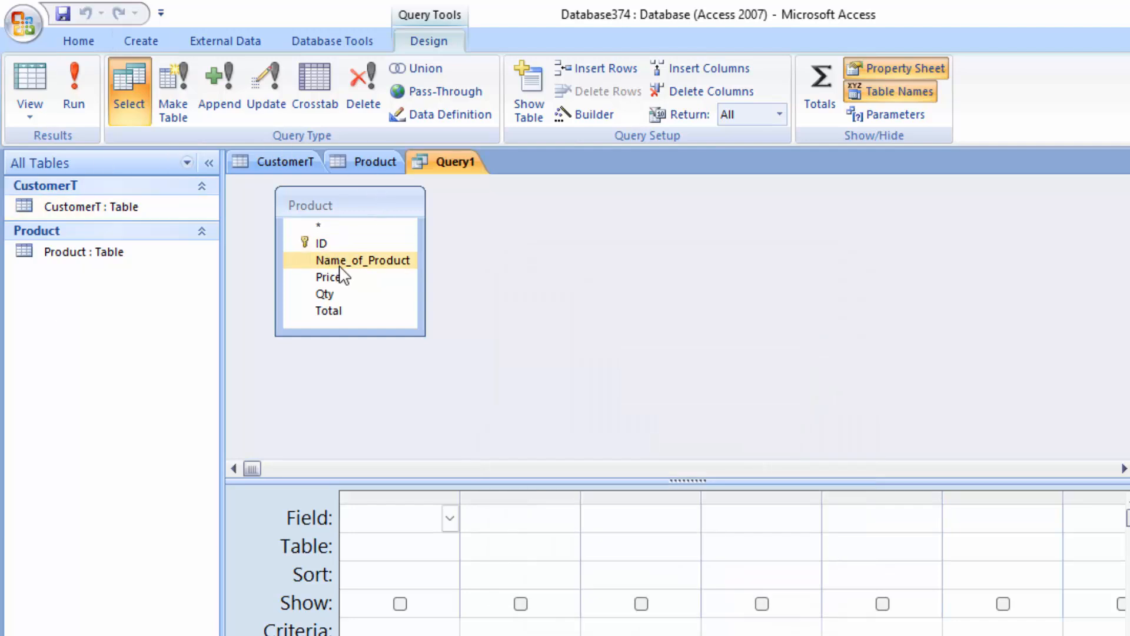
double_click(339, 263)
double_click(344, 277)
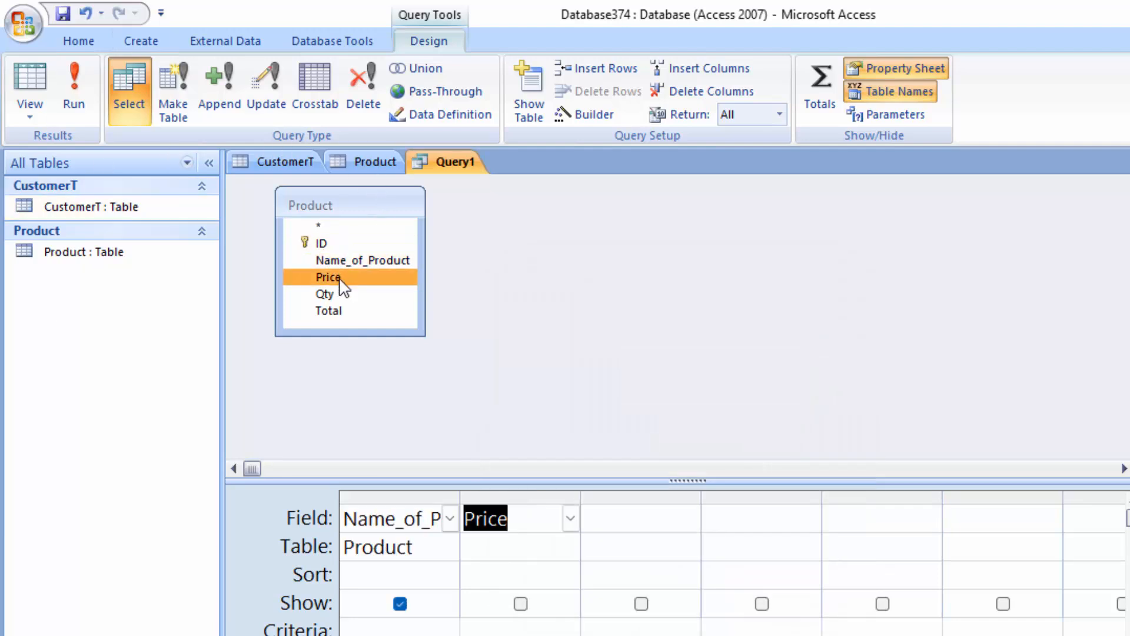
double_click(329, 296)
double_click(333, 311)
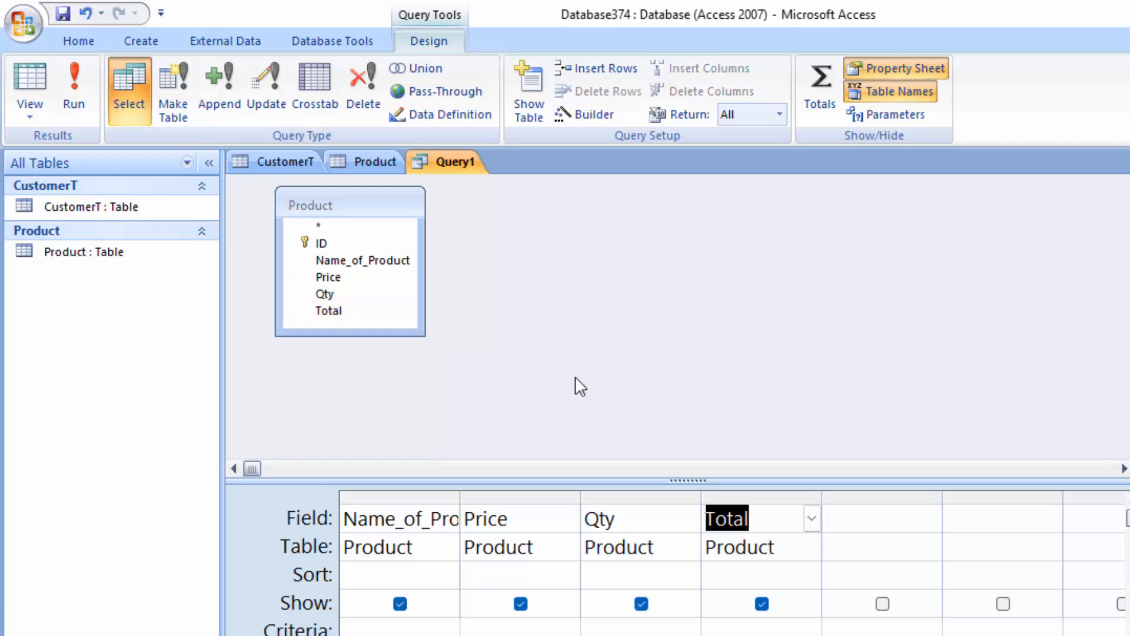
Open the query's Total field in the Zoom dialog and set the dialog's font size to 16.
left_click(777, 523)
right_click(776, 523)
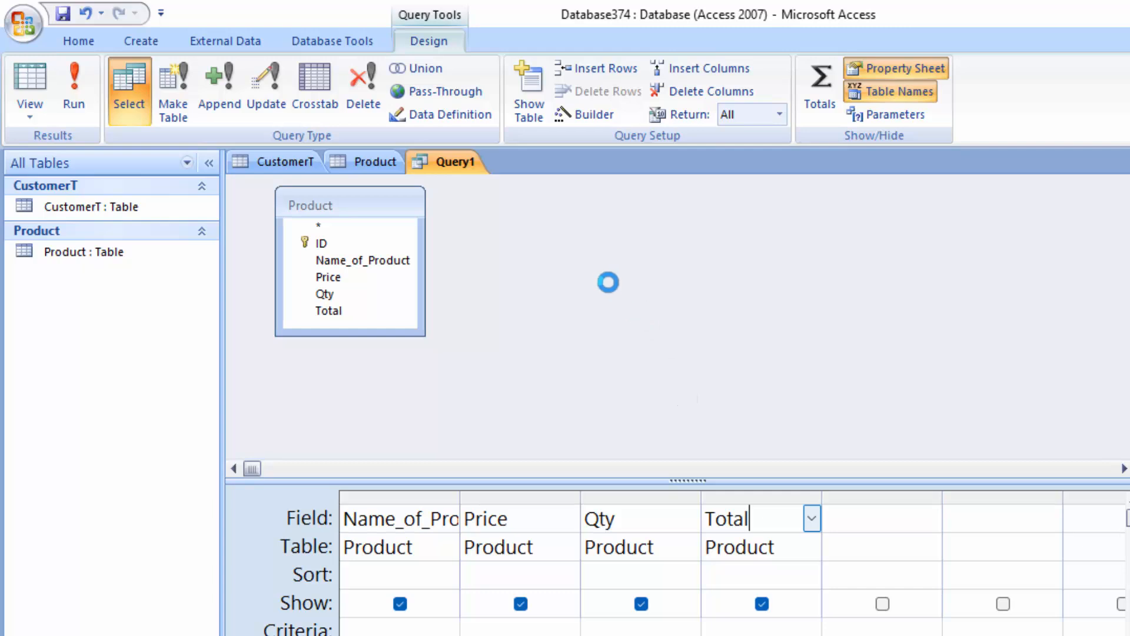
key("shift+F2")
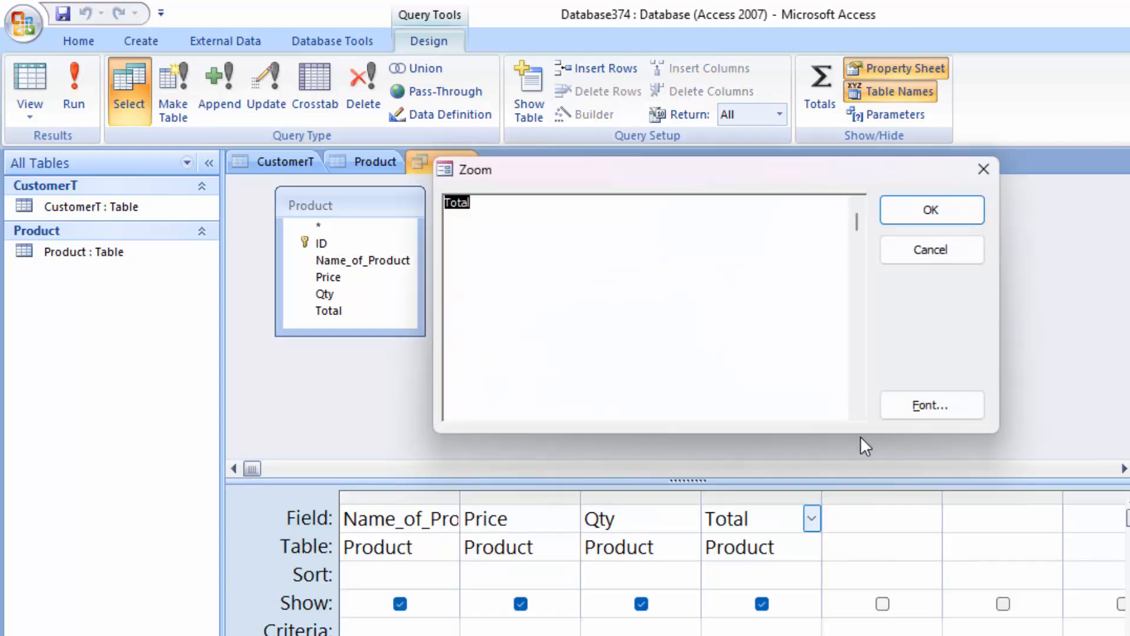
left_click(913, 406)
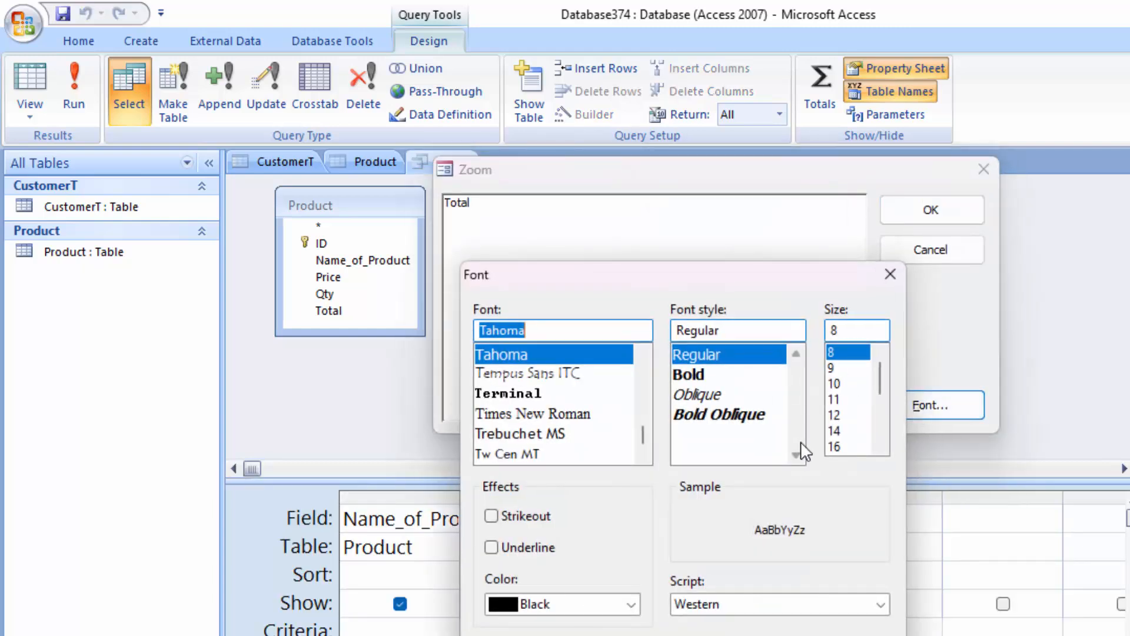
left_click(839, 446)
key("Return")
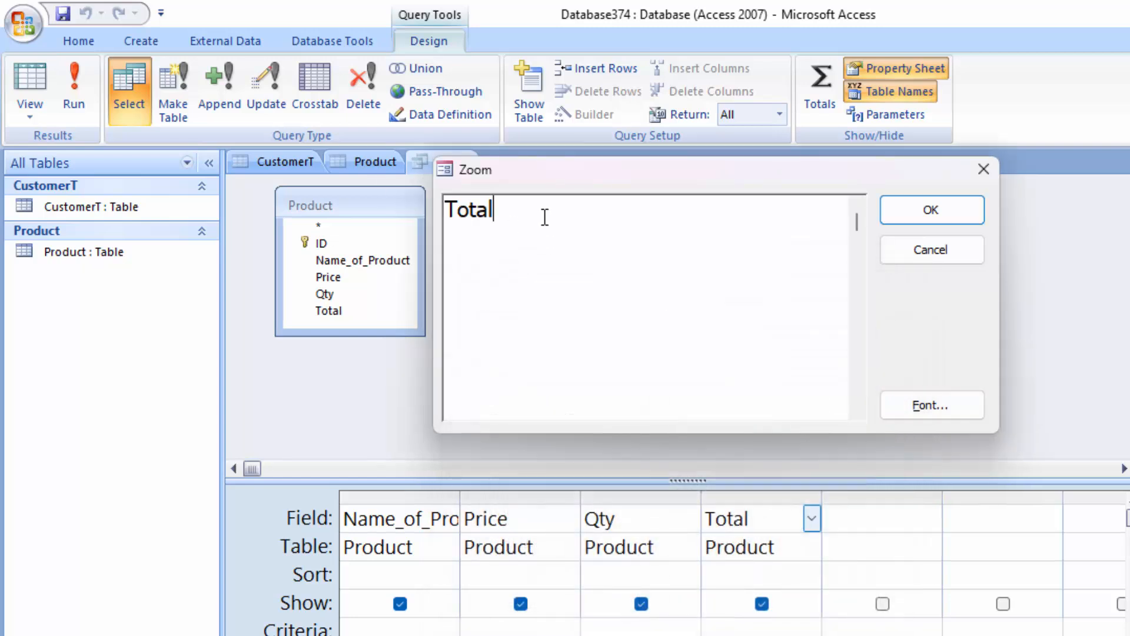
Define the query's Total field as Total:[Price]*[Qty] and show the query in Datasheet View.
type(":[Pri")
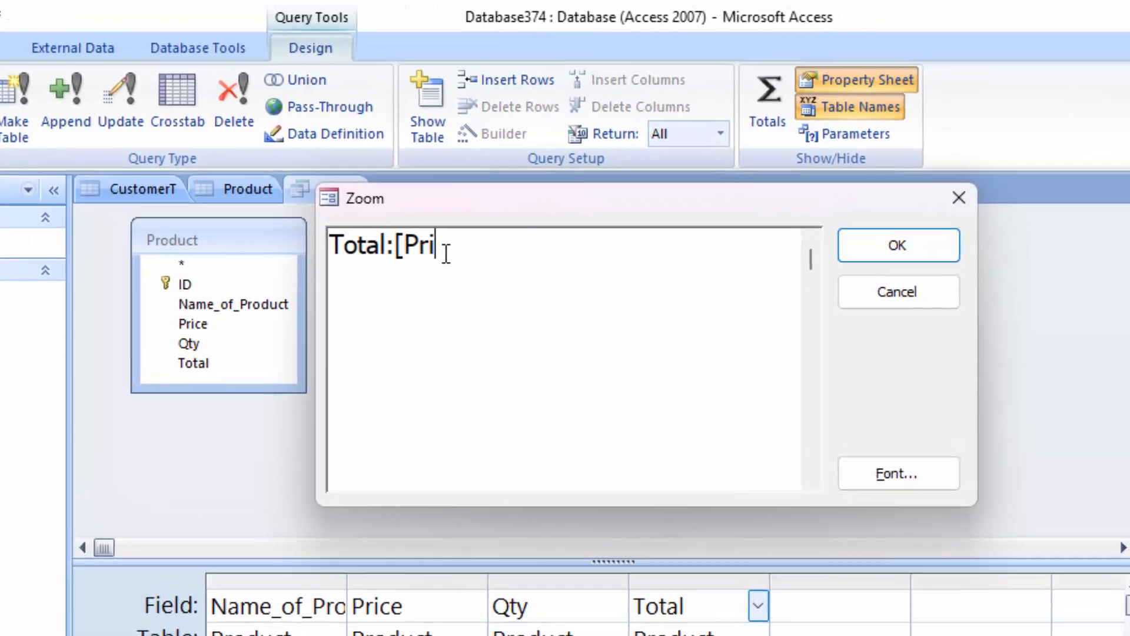
type("ce]*")
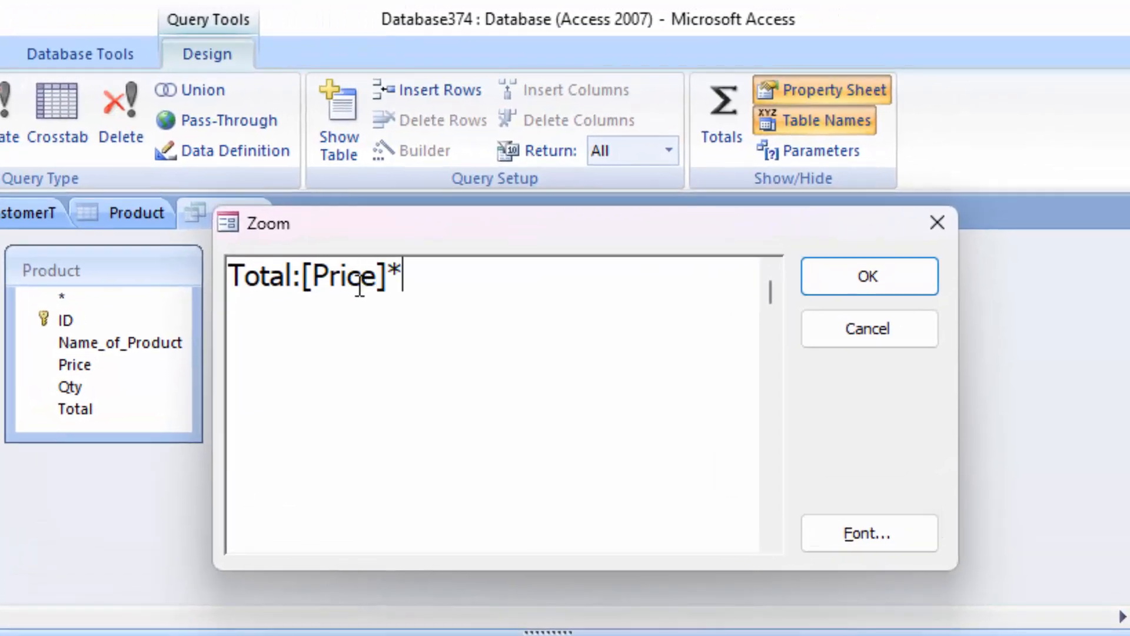
type("[Qty]")
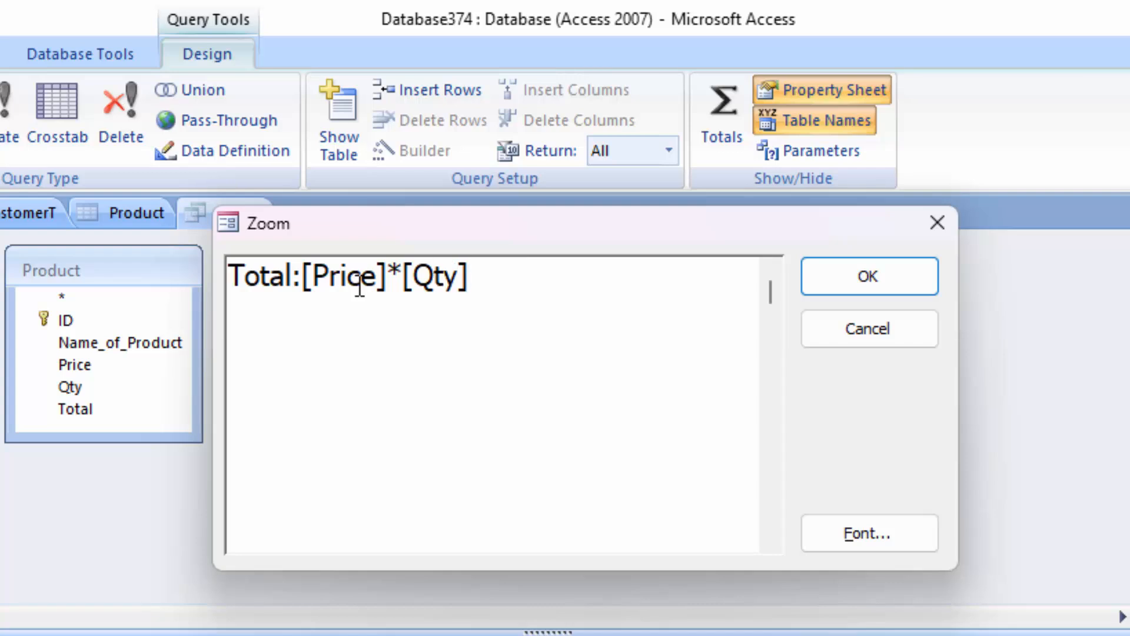
left_click(865, 273)
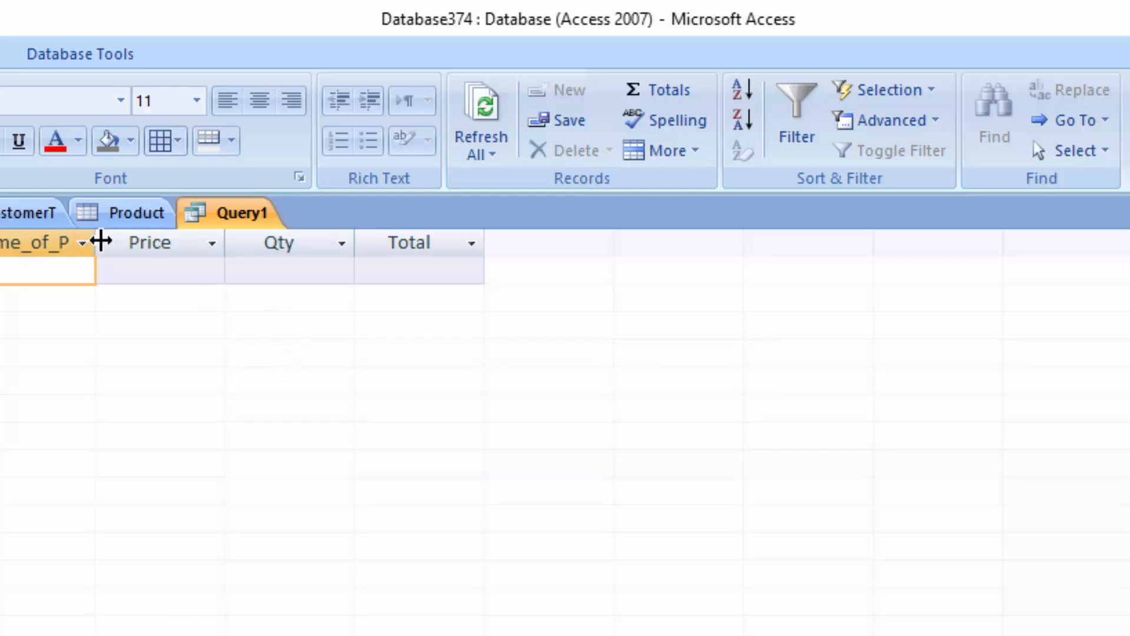
Widen the query's Name_of_Product column to fit its heading and enter a record for Mouse with Price 400 and Qty 30.
left_click_drag(101, 240, 172, 267)
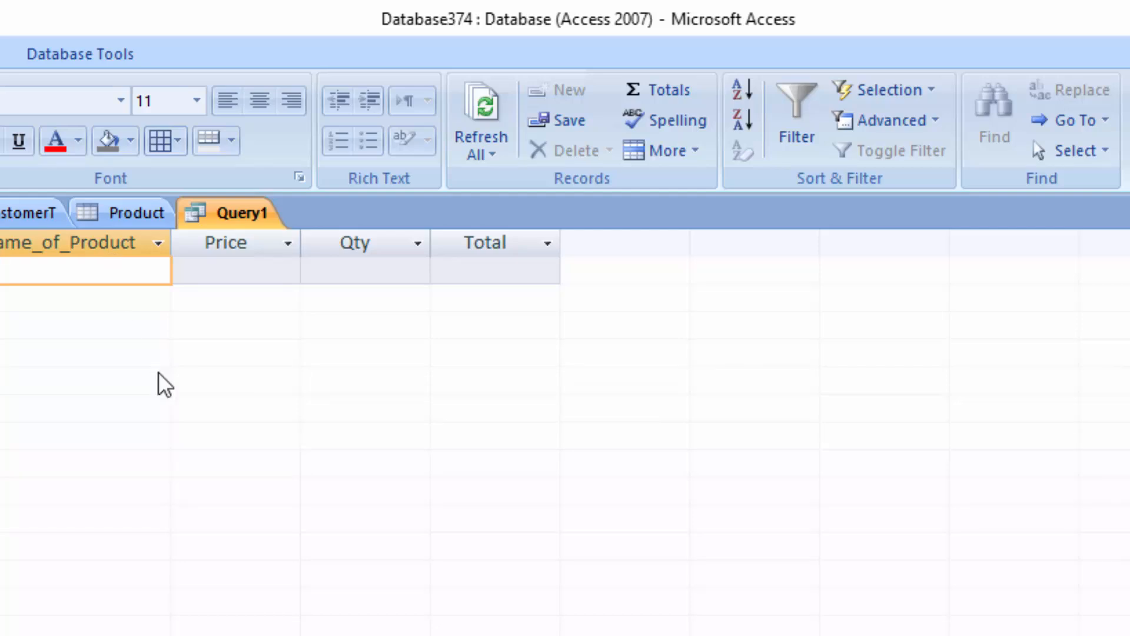
type("Mouse")
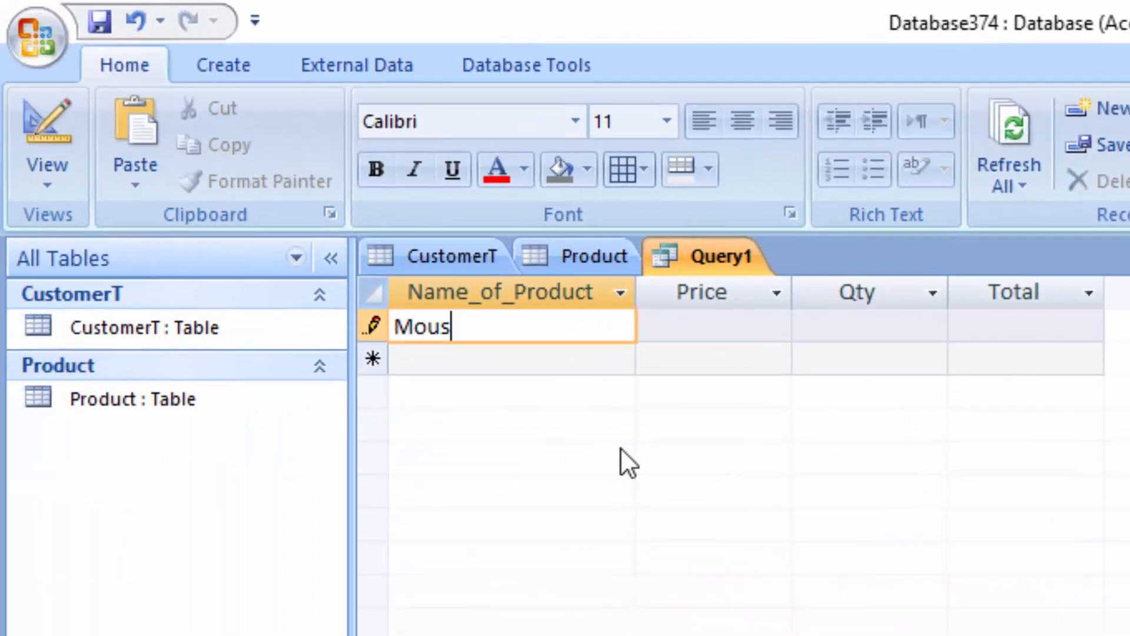
key("Tab")
type("4")
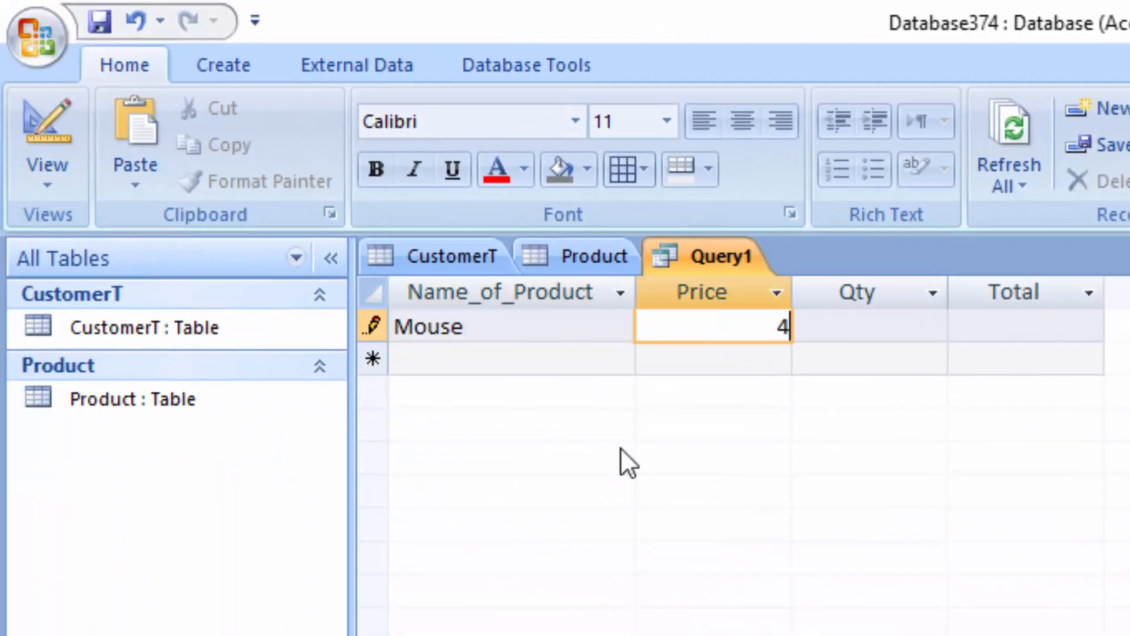
type("00")
key("Tab")
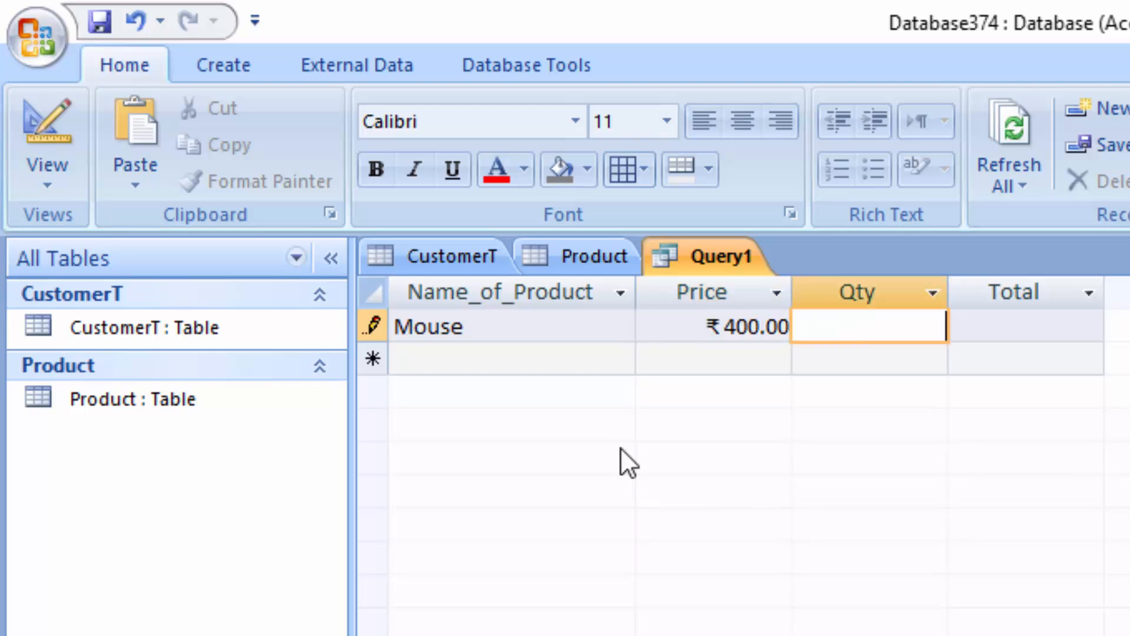
type("30")
key("Tab")
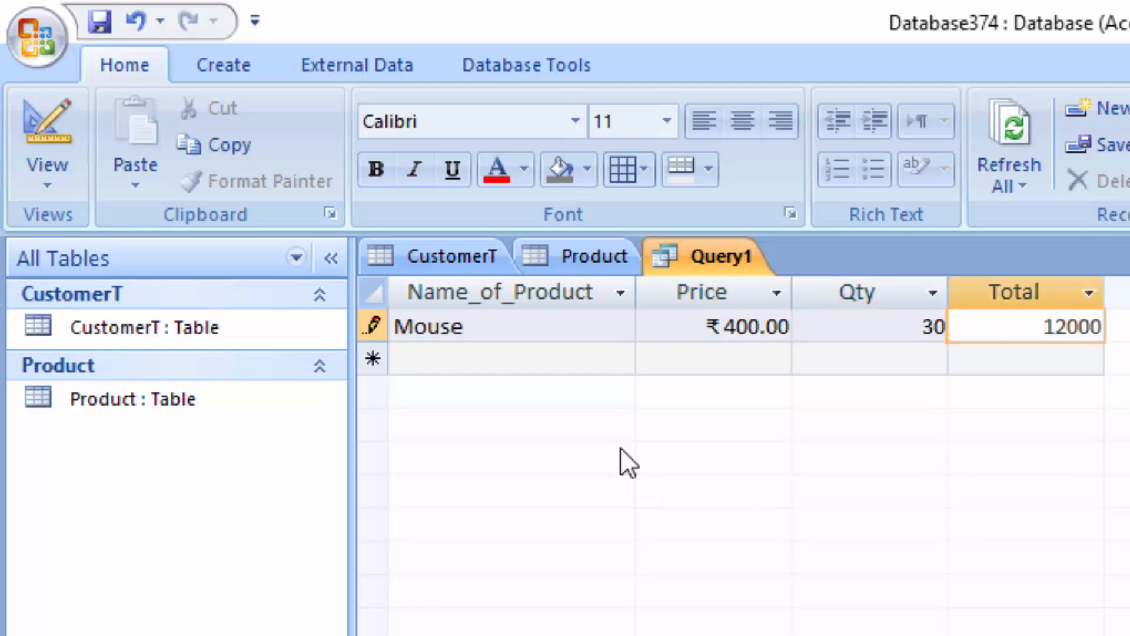
key("Tab")
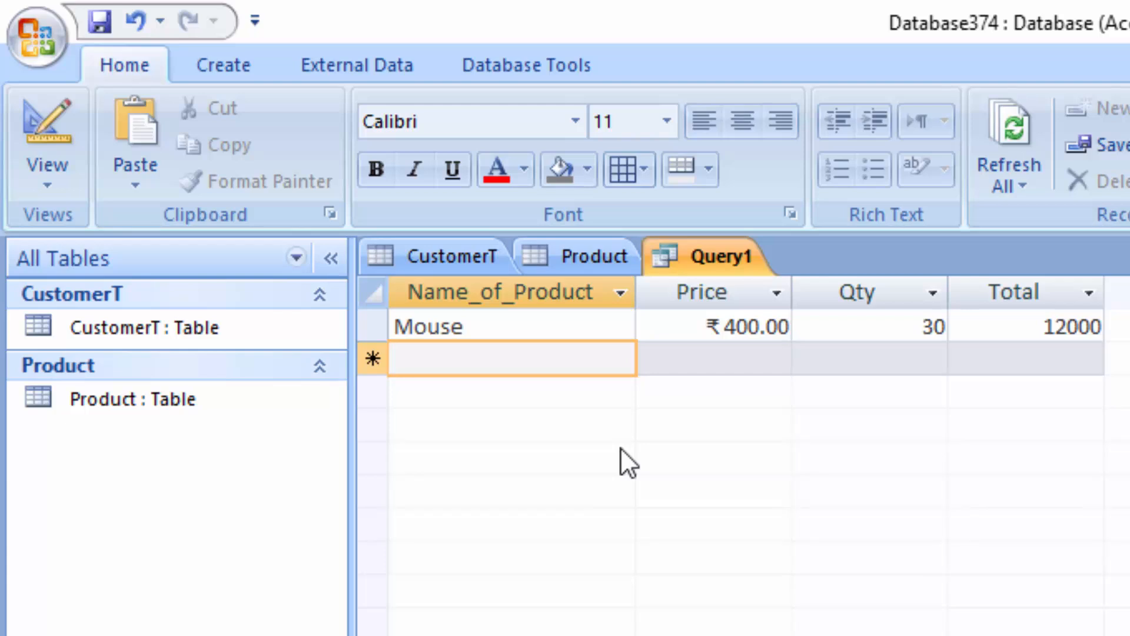
Enter a second query record for Power cable with Price 400 and Qty 30.
type("Pow")
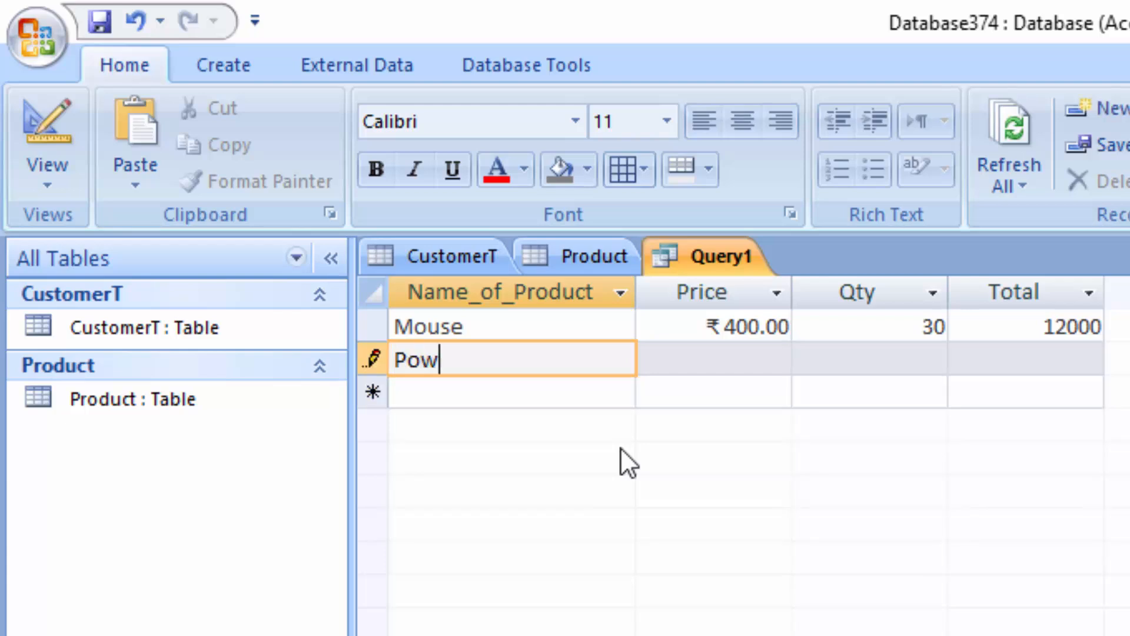
type("er cable")
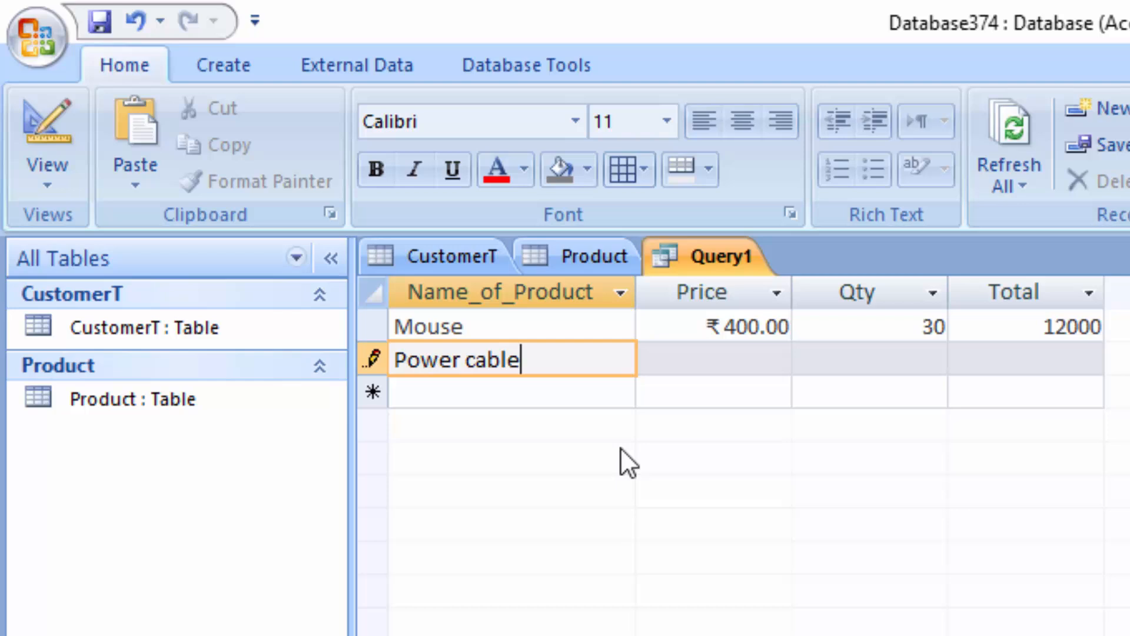
key("Tab")
type("400")
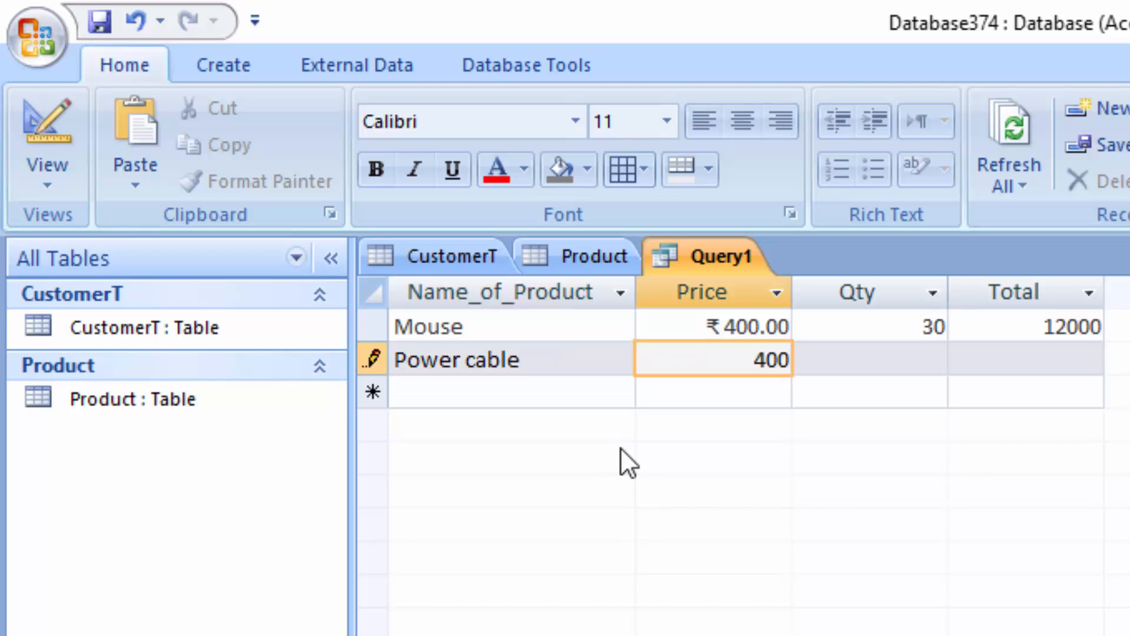
key("Tab")
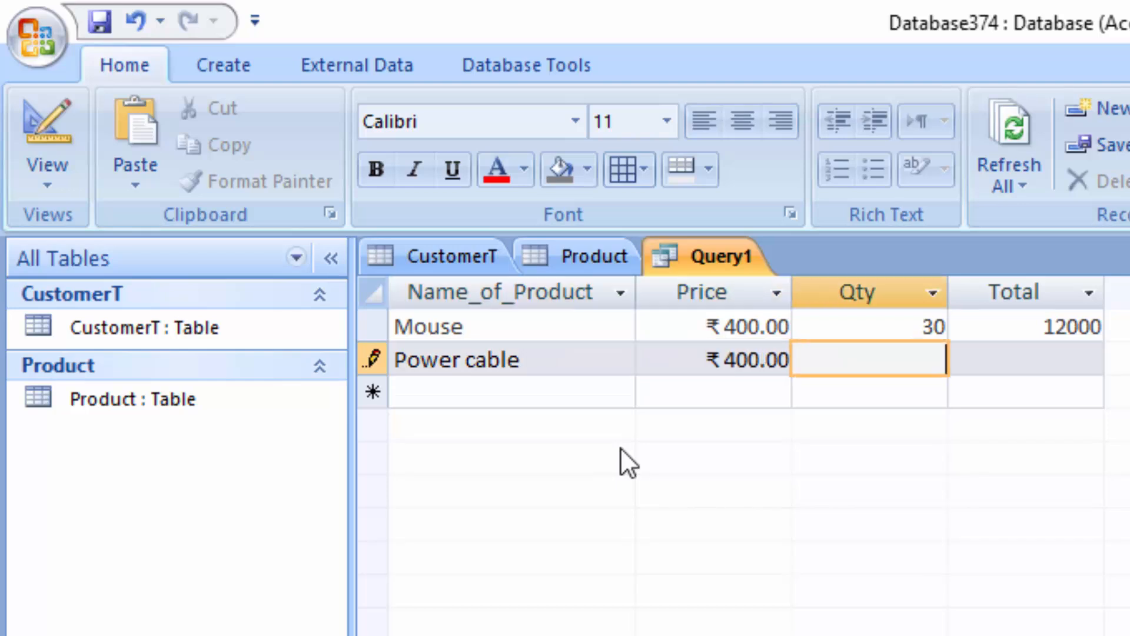
type("30")
key("Tab")
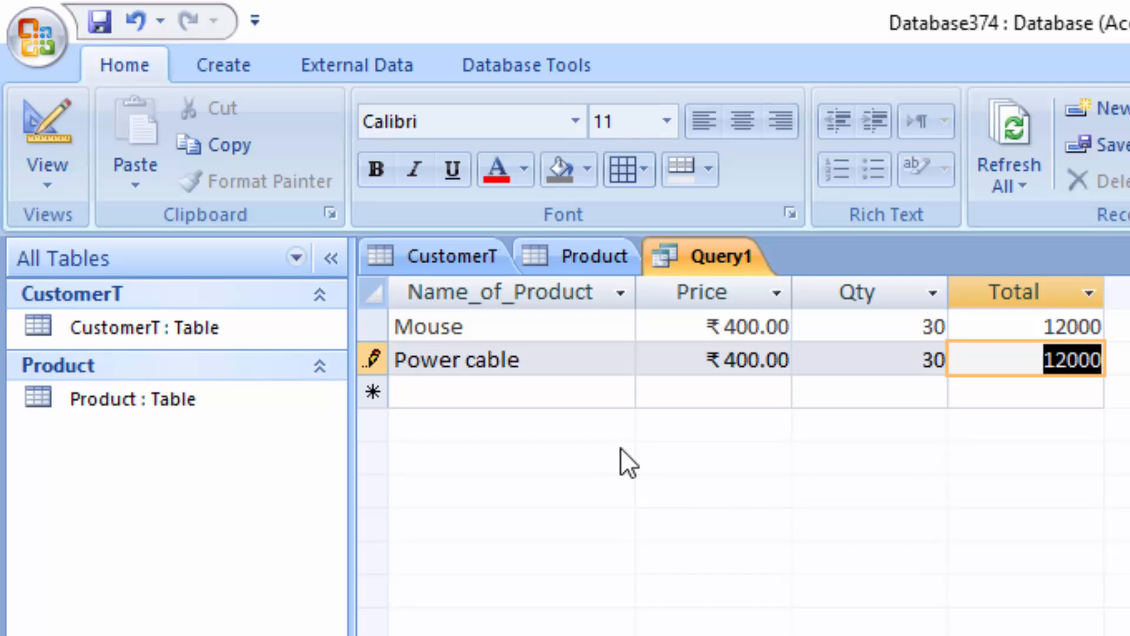
Save the query under the name ProductQ.
right_click(752, 253)
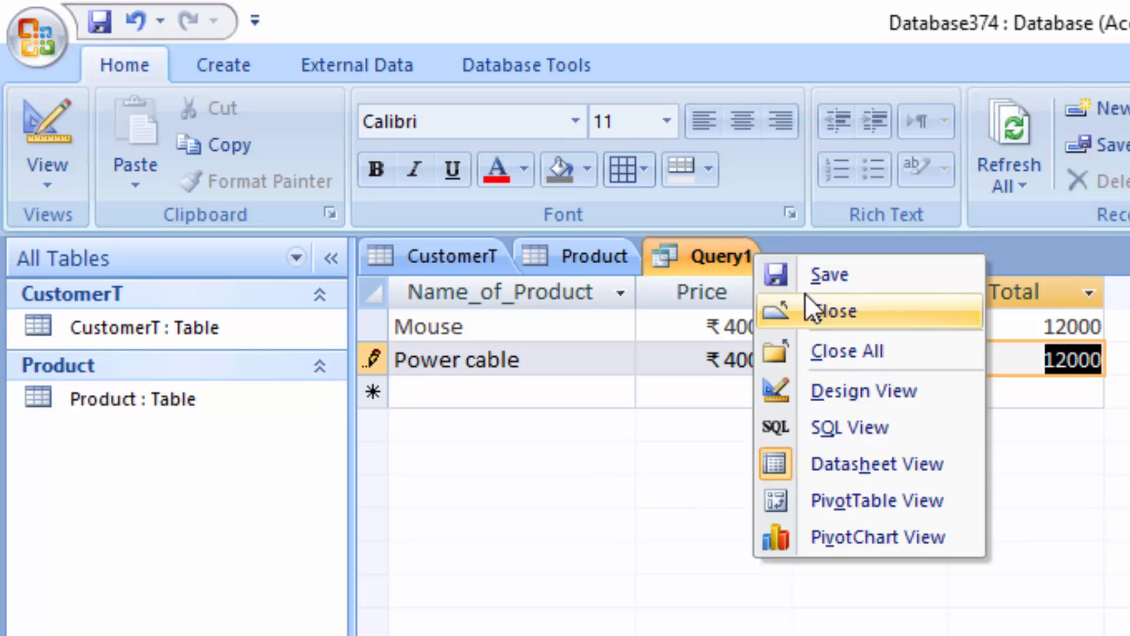
left_click(807, 277)
key("BackSpace")
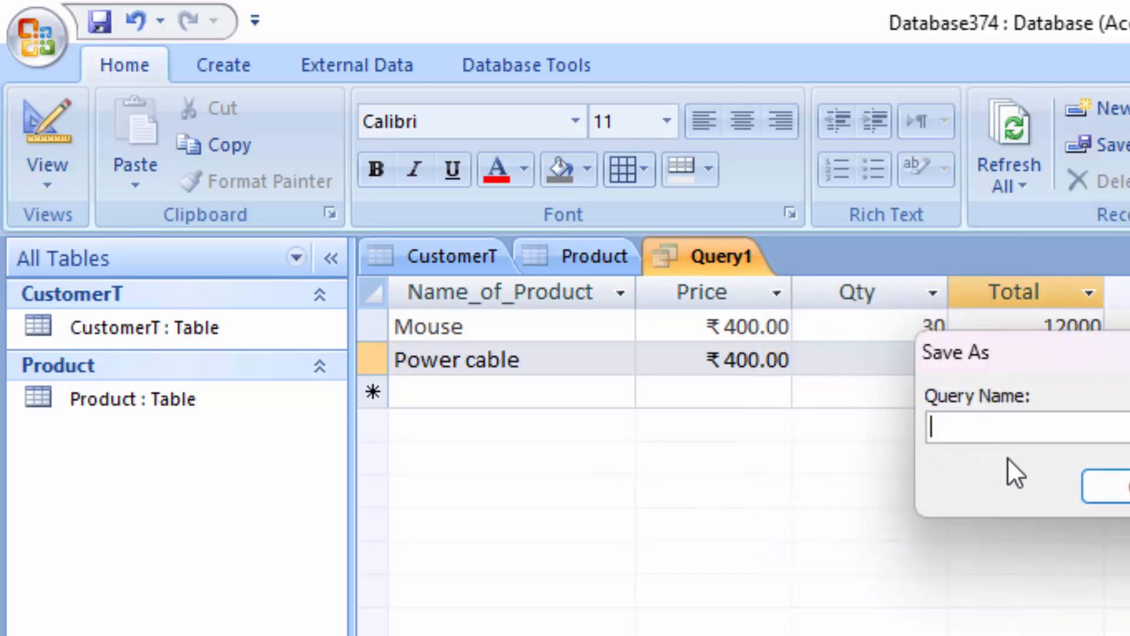
type("Product")
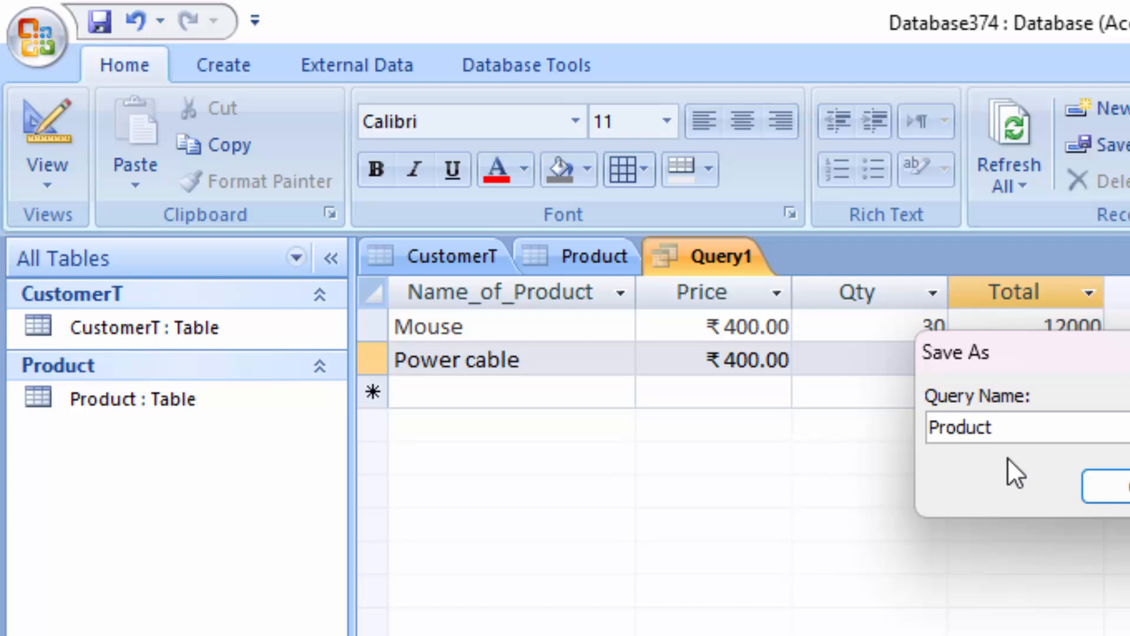
type("Q")
key("Return")
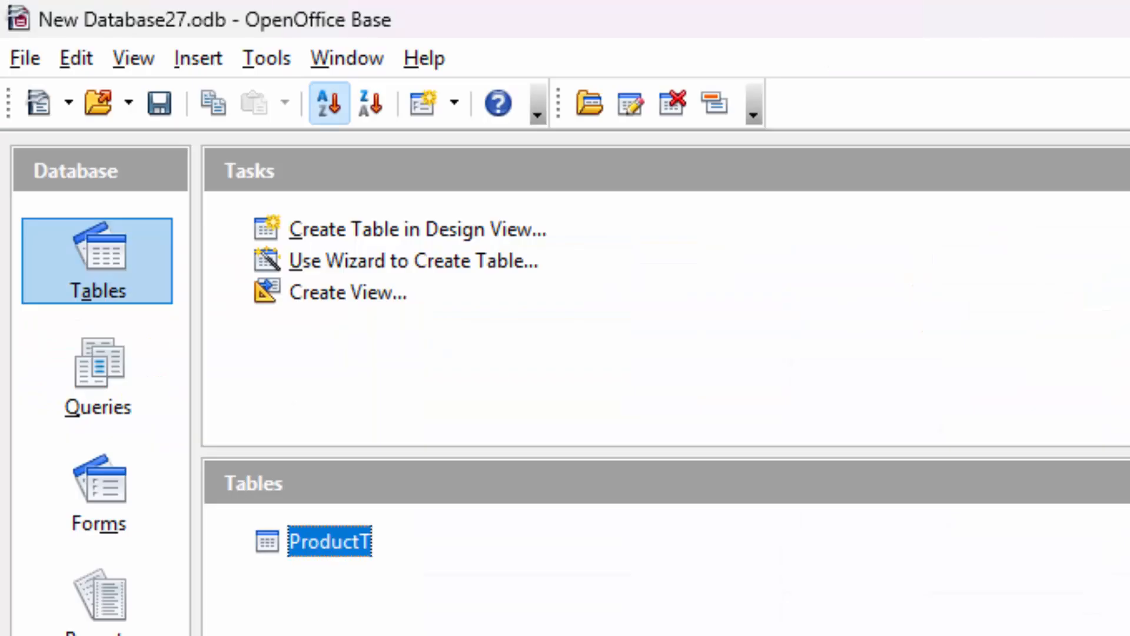
In OpenOffice Base, view the ProductT table's data, close it, and add a Price field of type Number [ NUMERIC ] to the table's design.
double_click(286, 535)
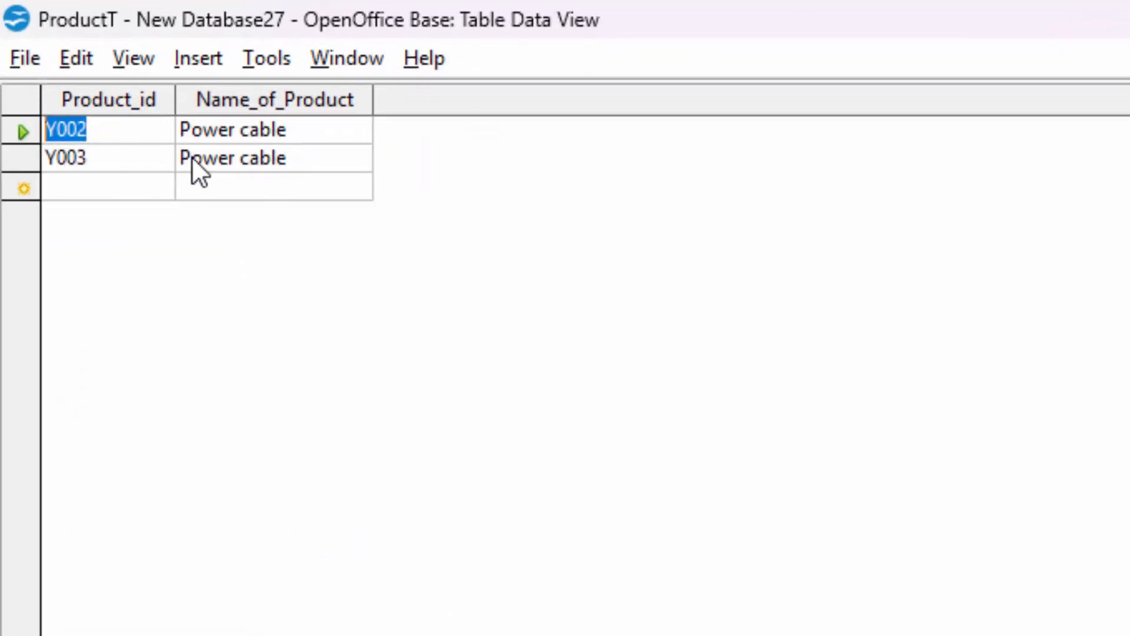
key("alt+F4")
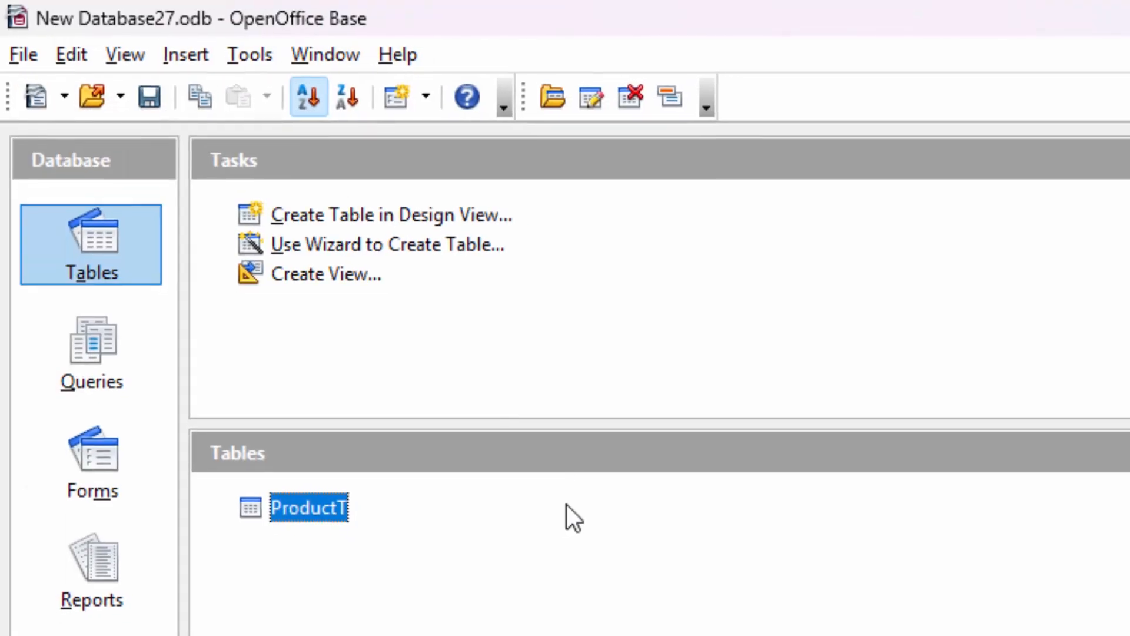
right_click(257, 478)
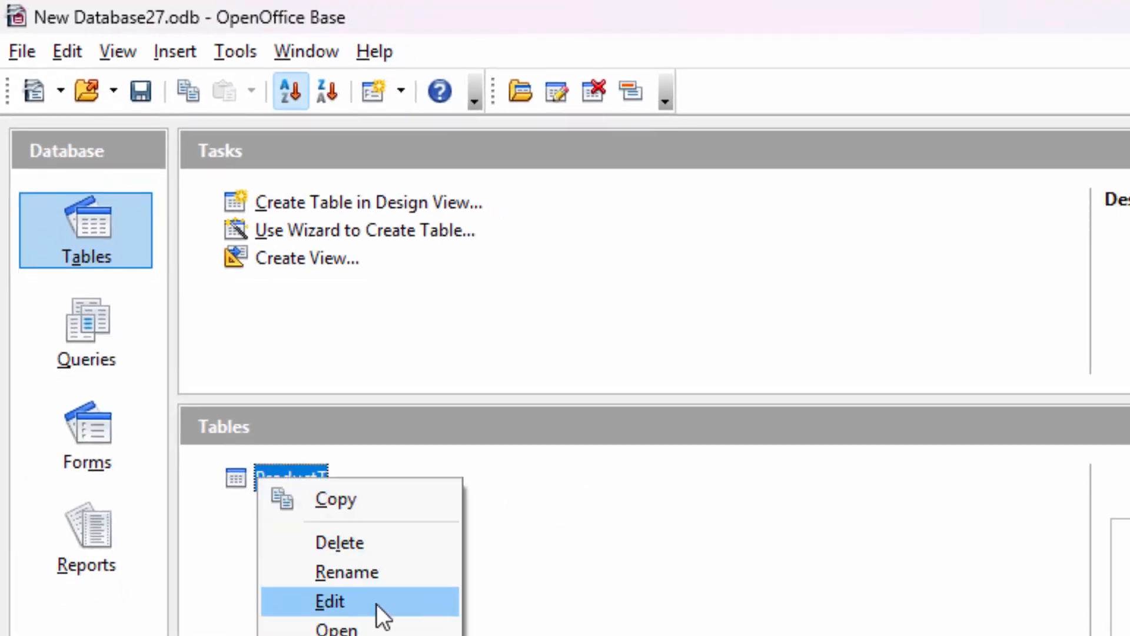
left_click(376, 601)
left_click(99, 220)
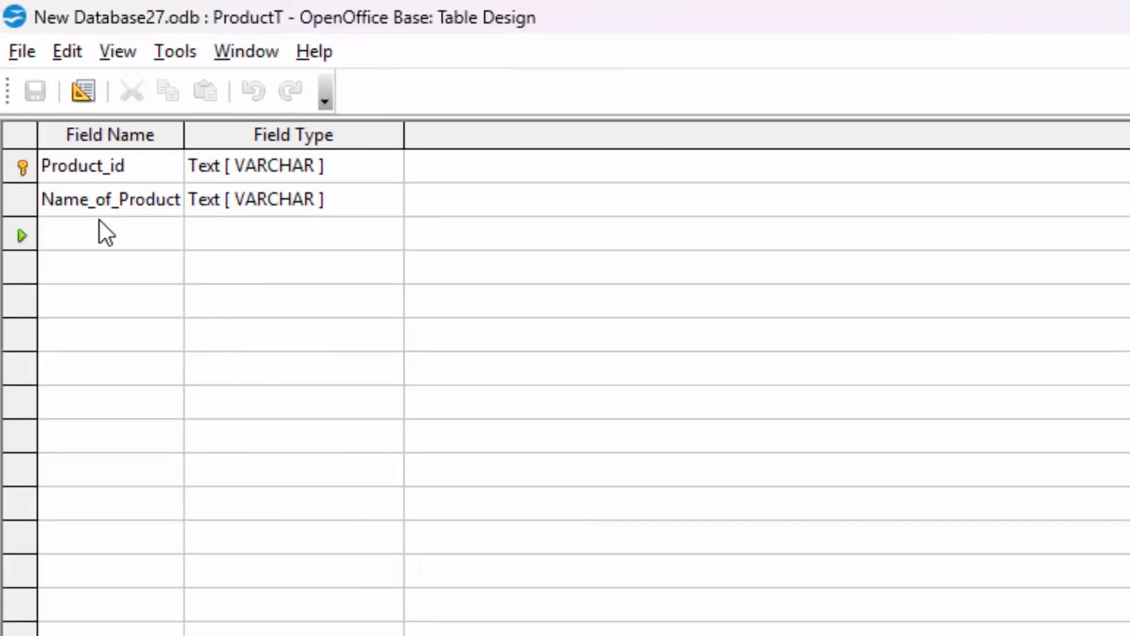
type("Price")
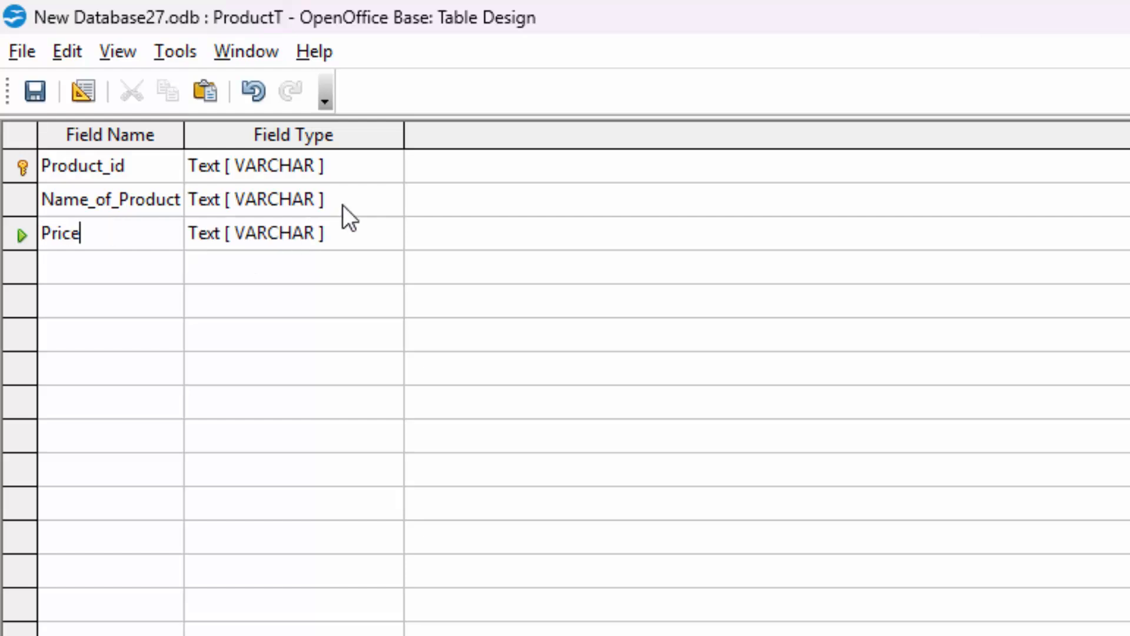
left_click(368, 229)
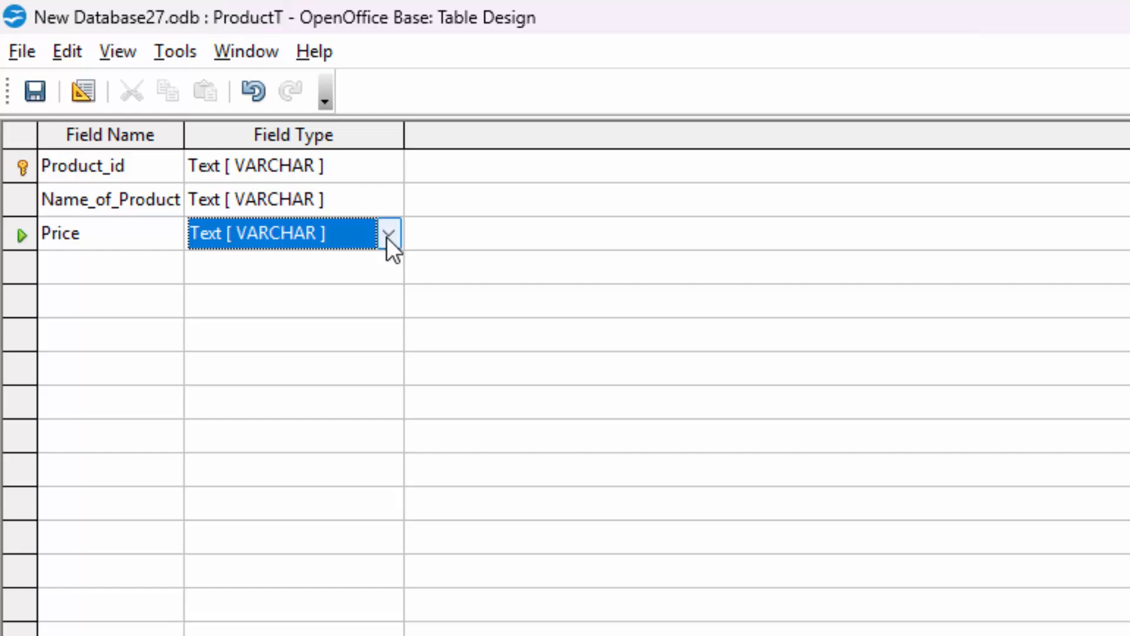
left_click(387, 238)
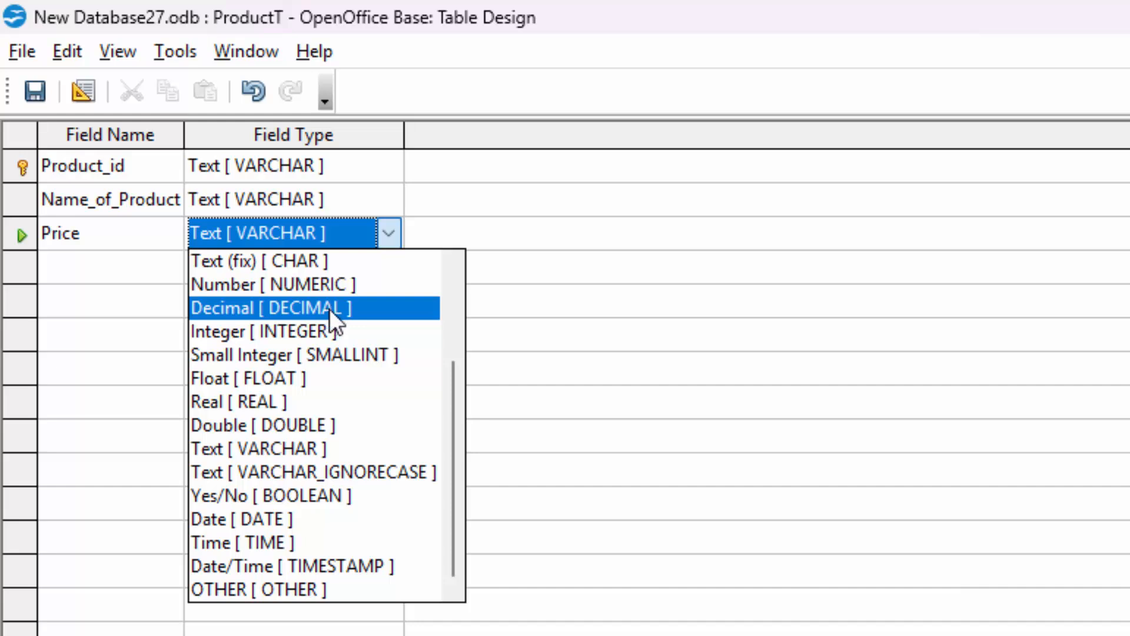
left_click(336, 287)
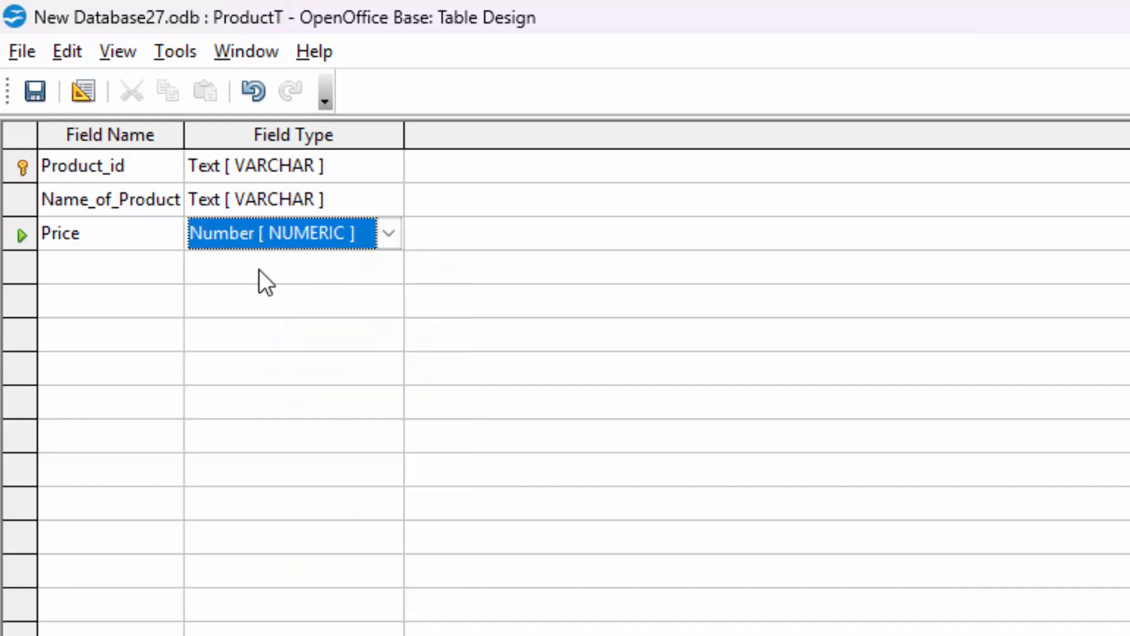
Add a Qty field of type Decimal [ DECIMAL ] to ProductT, then save and close the table design.
left_click(127, 271)
type("Qty")
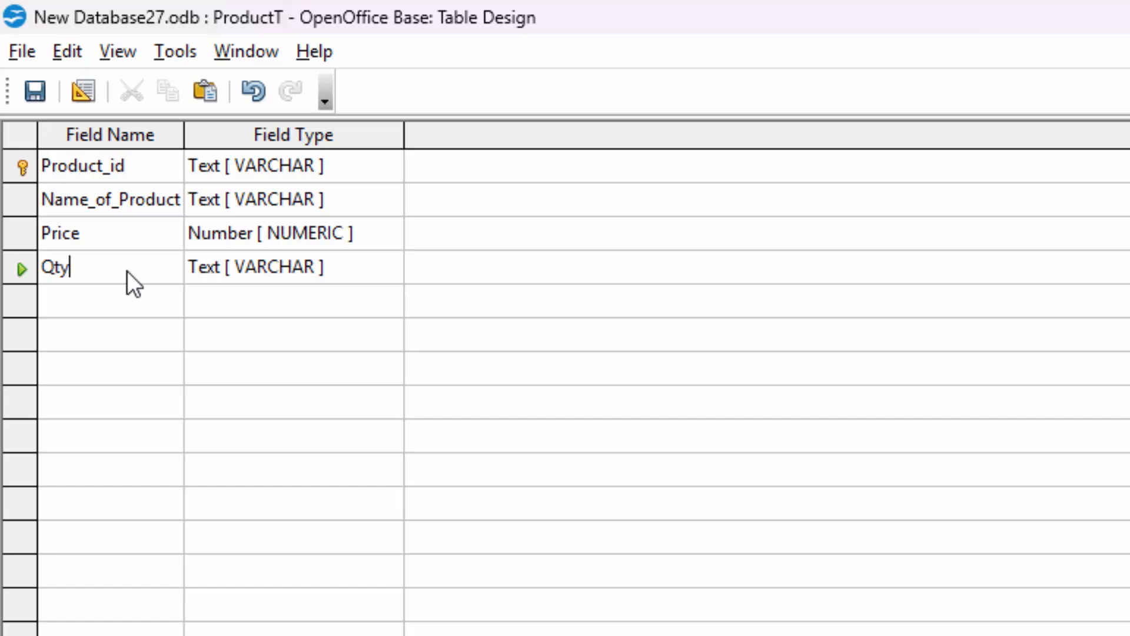
key("Tab")
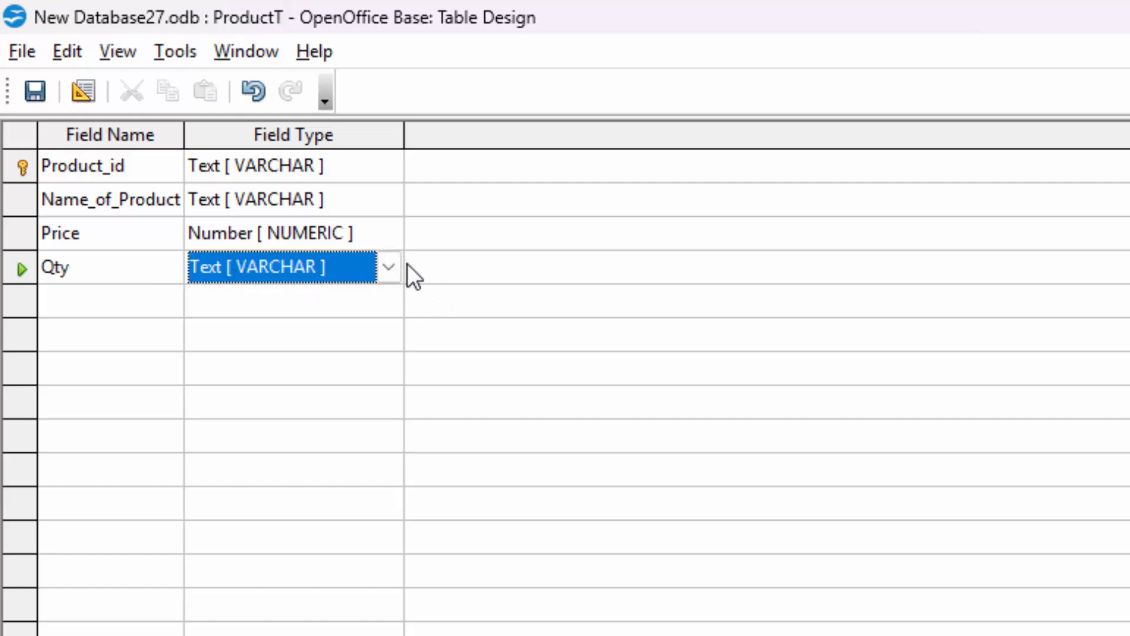
left_click(388, 266)
left_click(319, 338)
left_click(74, 298)
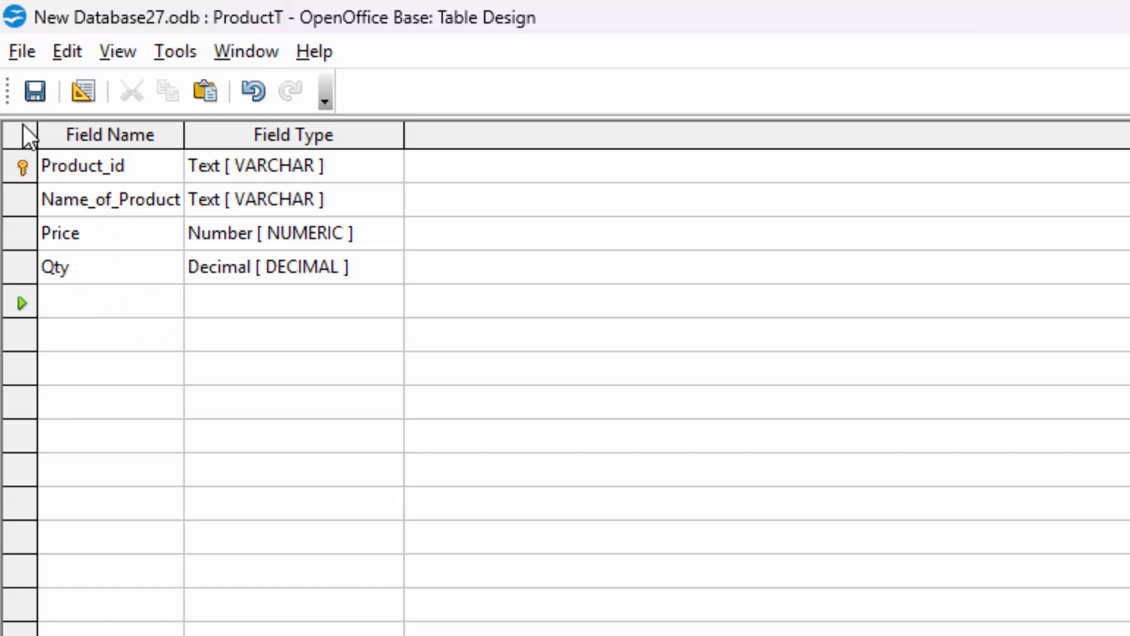
left_click(34, 91)
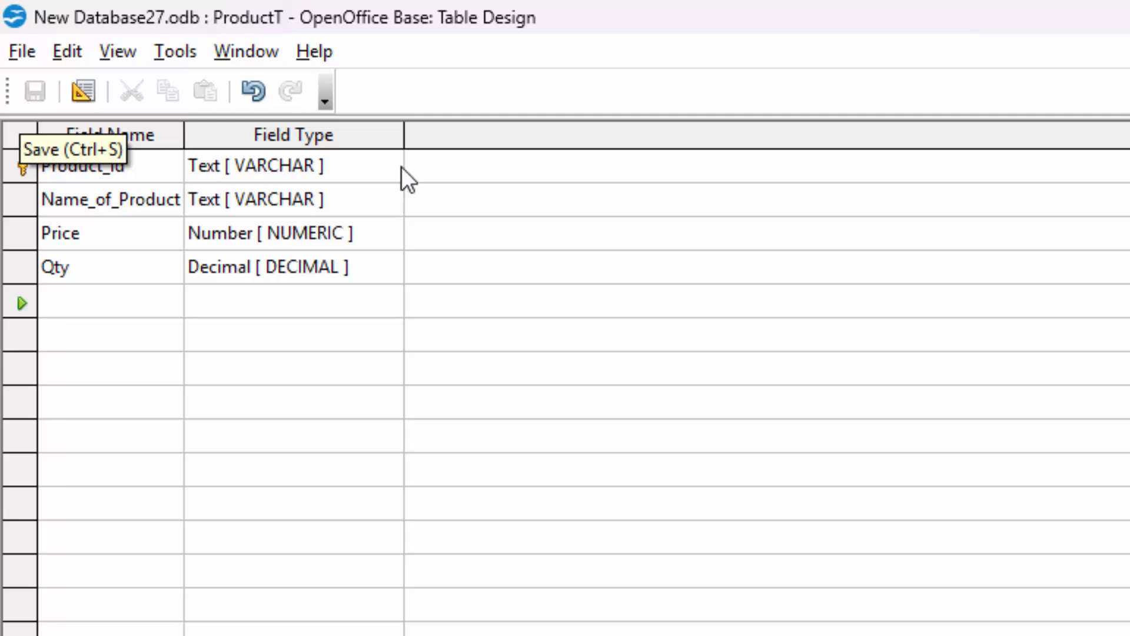
key("alt+F4")
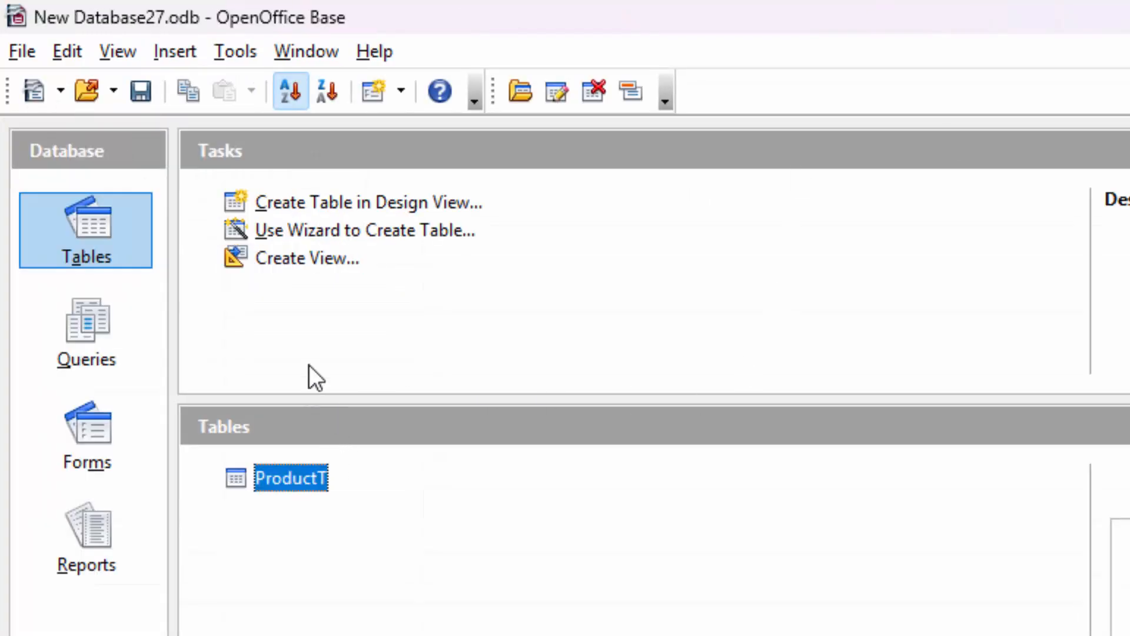
Start a new query with the Query Wizard and include all fields of the ProductT table.
left_click(93, 329)
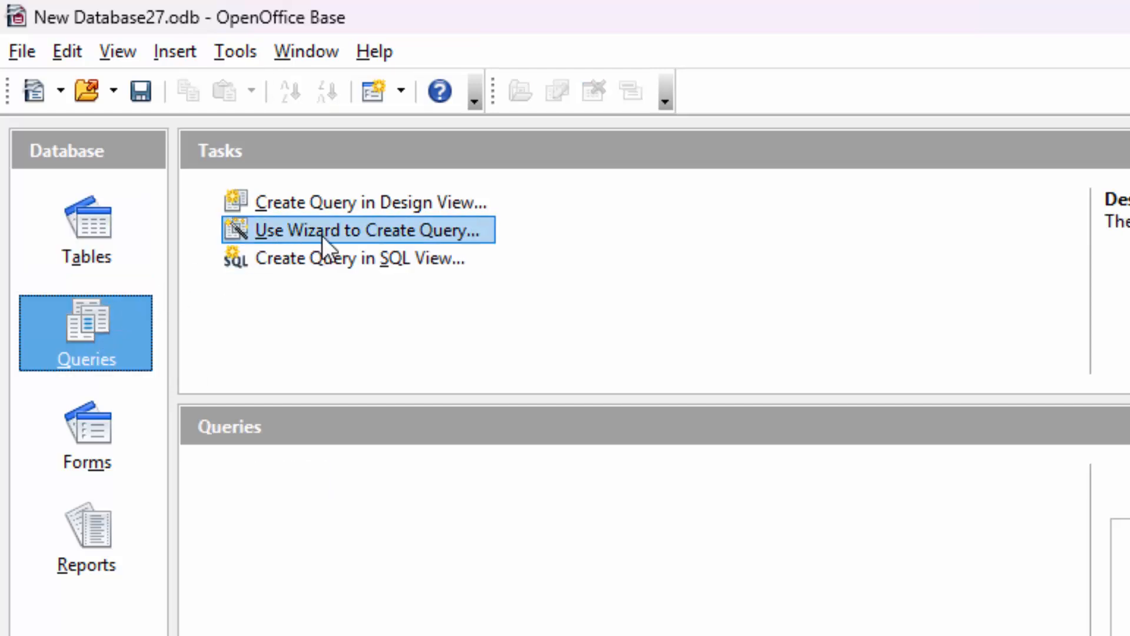
left_click(354, 238)
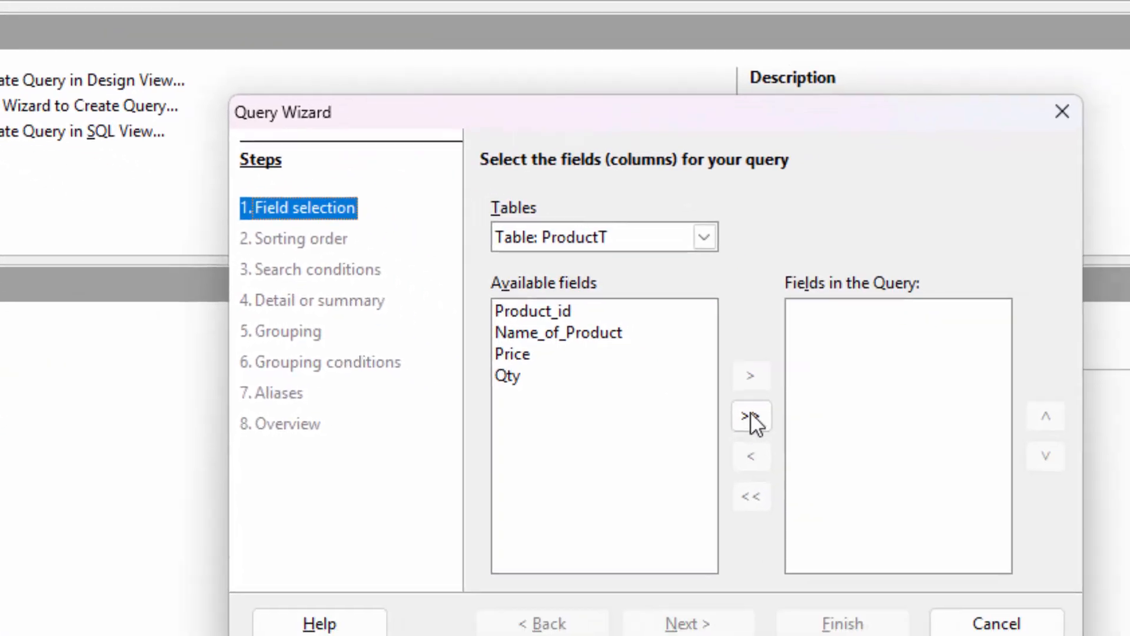
left_click(752, 416)
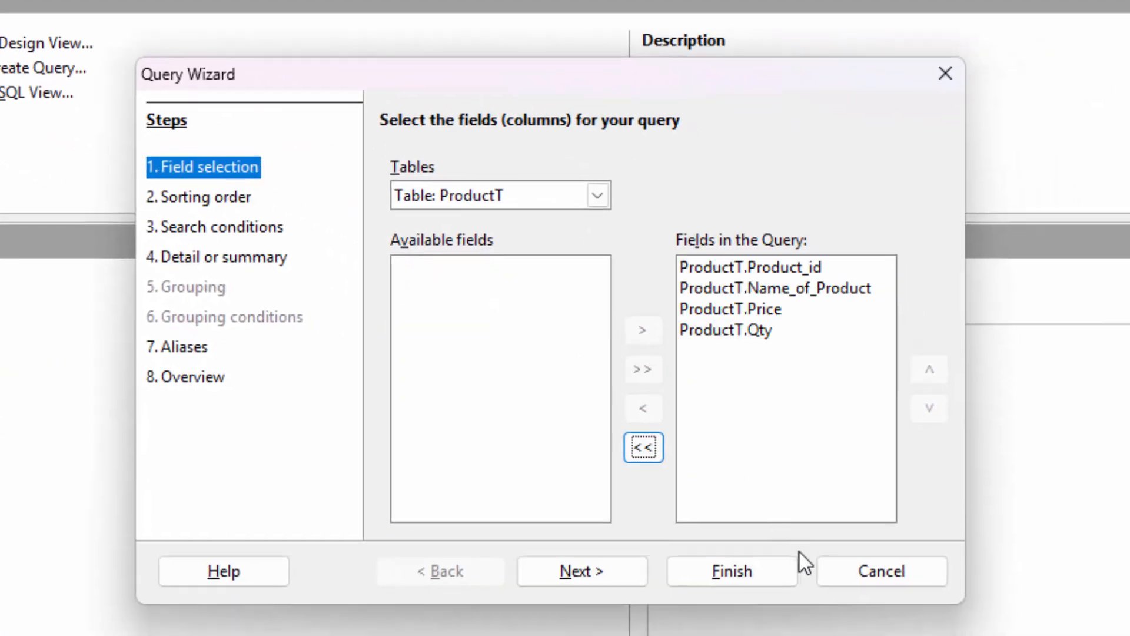
left_click(609, 564)
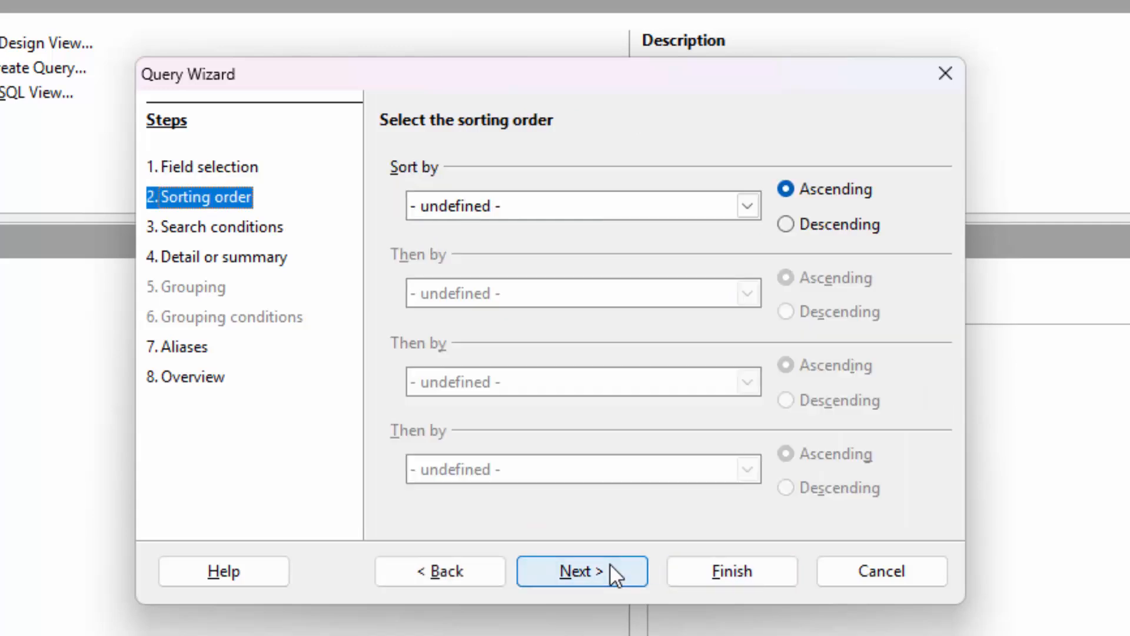
Sort the query by ProductT.Name_of_Product in ascending order and advance to the choice of detailed or summary query, leaving search conditions empty.
left_click(747, 206)
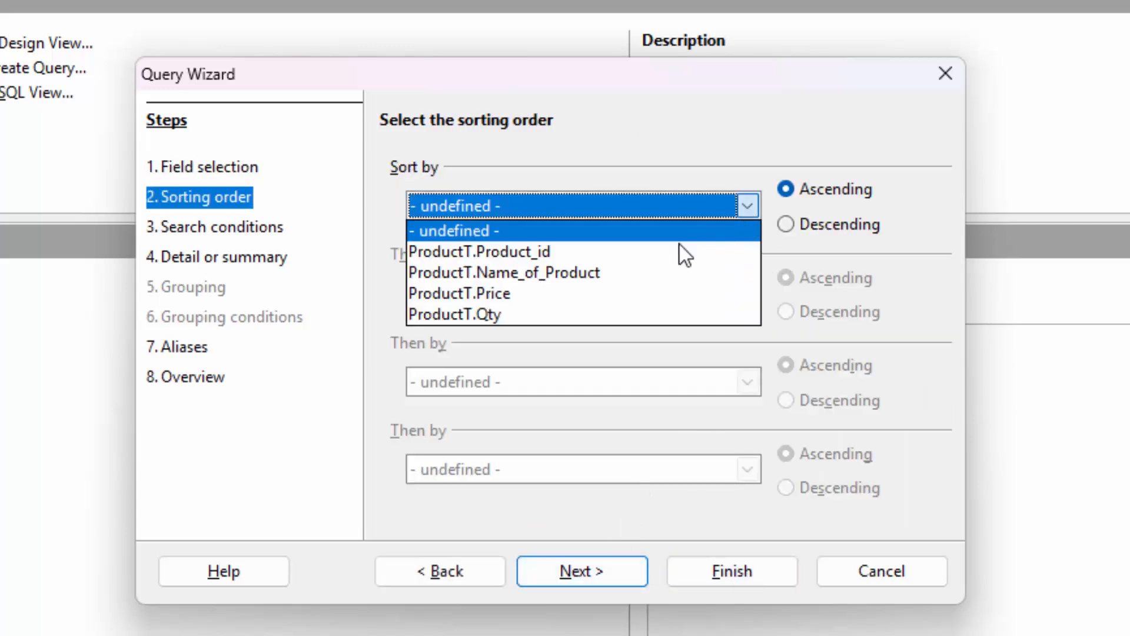
left_click(640, 275)
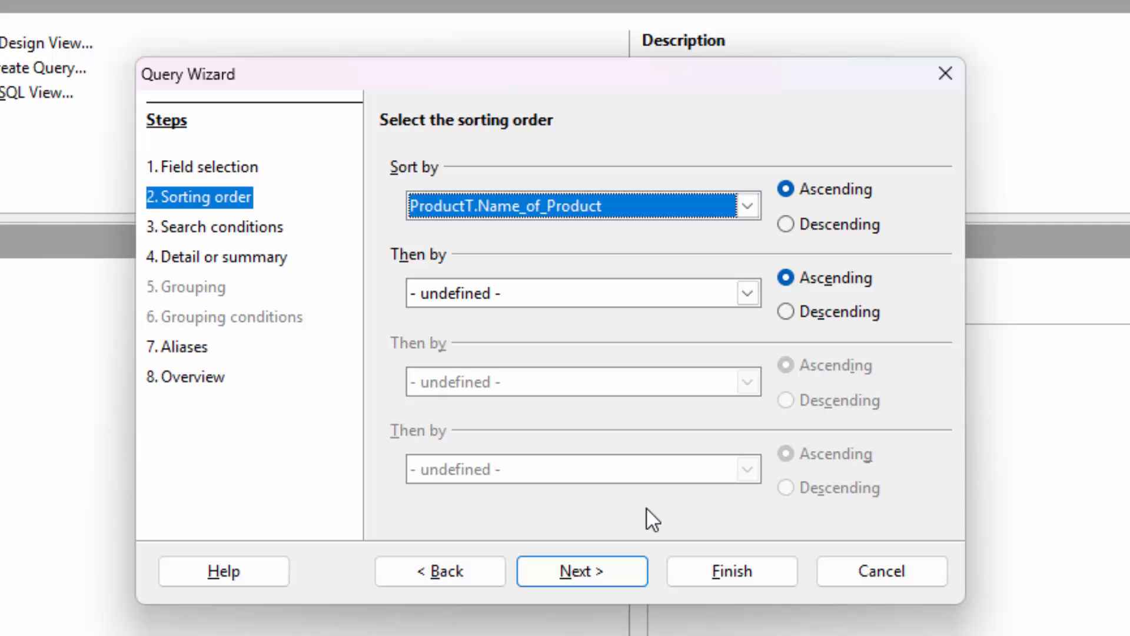
left_click(596, 578)
left_click(596, 578)
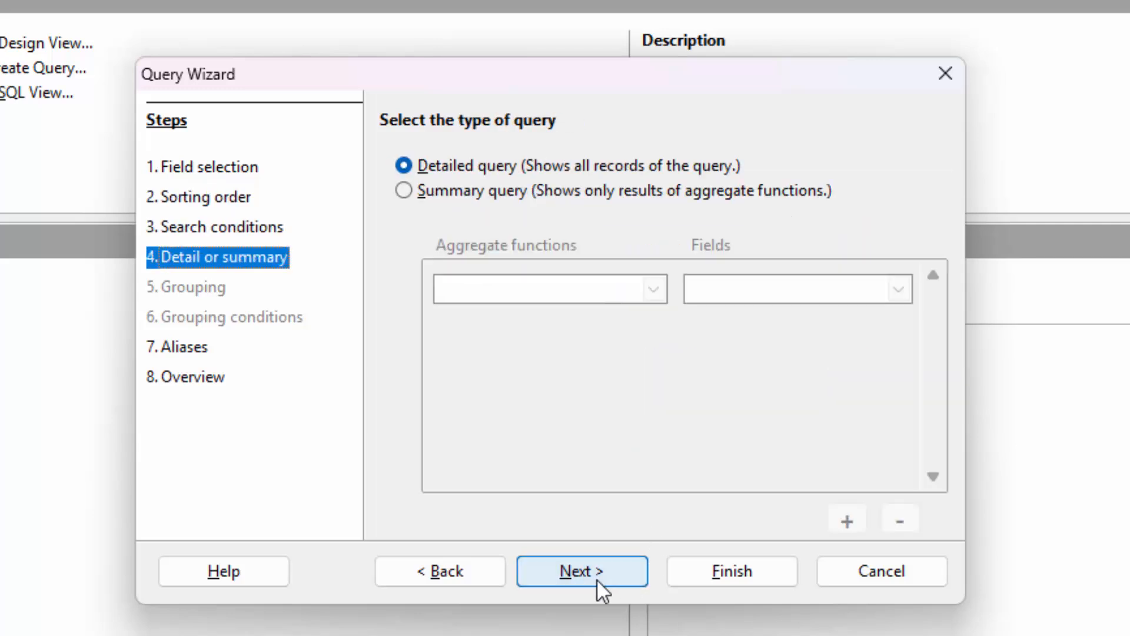
Finish the wizard as a detailed query named Query_ProductT with the default aliases, display it, and close the resulting data view.
left_click(596, 579)
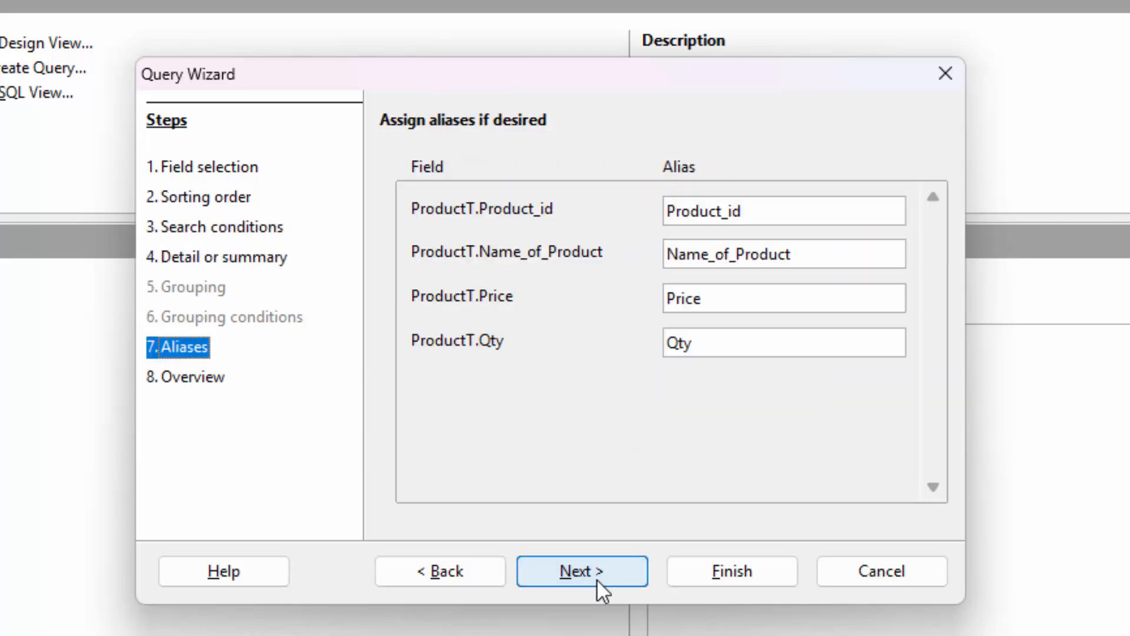
left_click(596, 578)
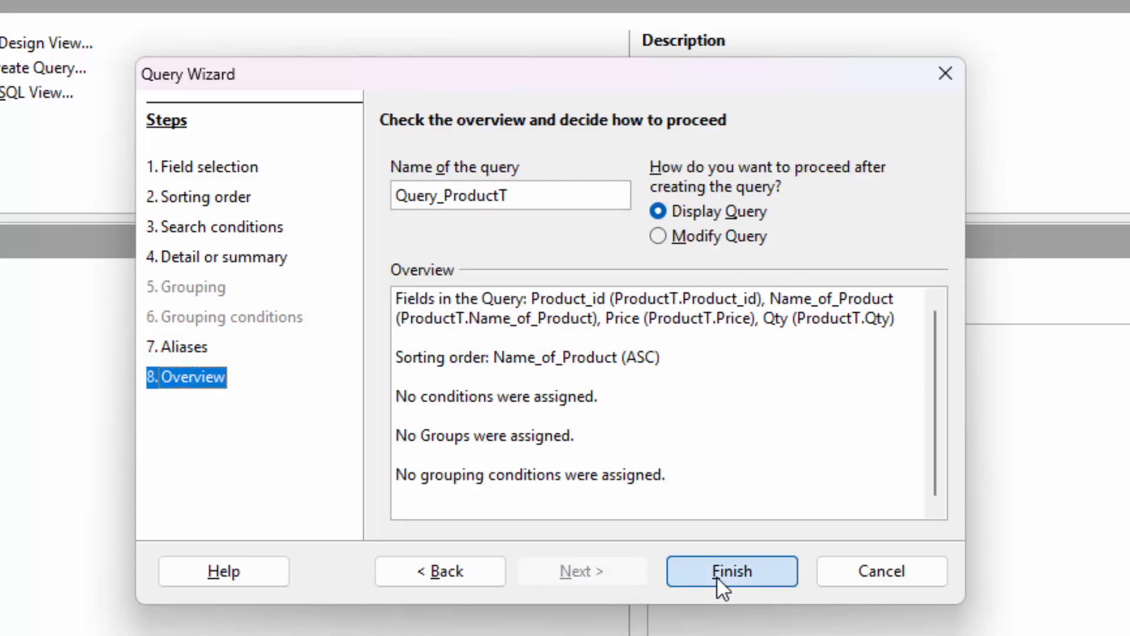
left_click(716, 576)
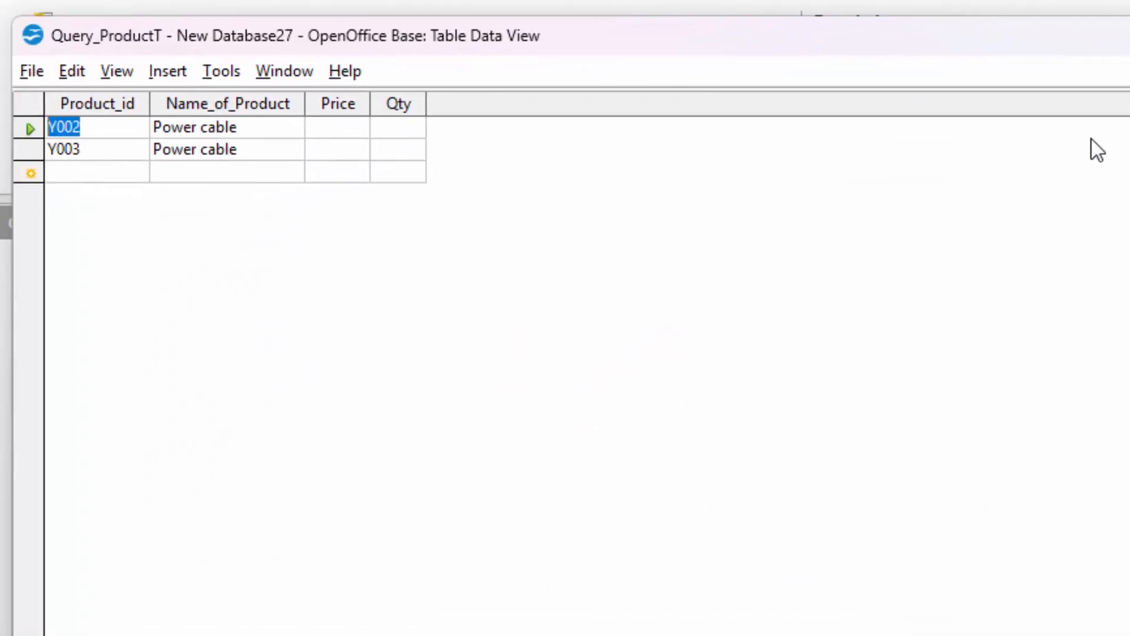
left_click(1129, 35)
Edit Query_ProductT's design and add a calculated column with the alias Total and the expression "Price"*"Qty".
left_click(112, 281)
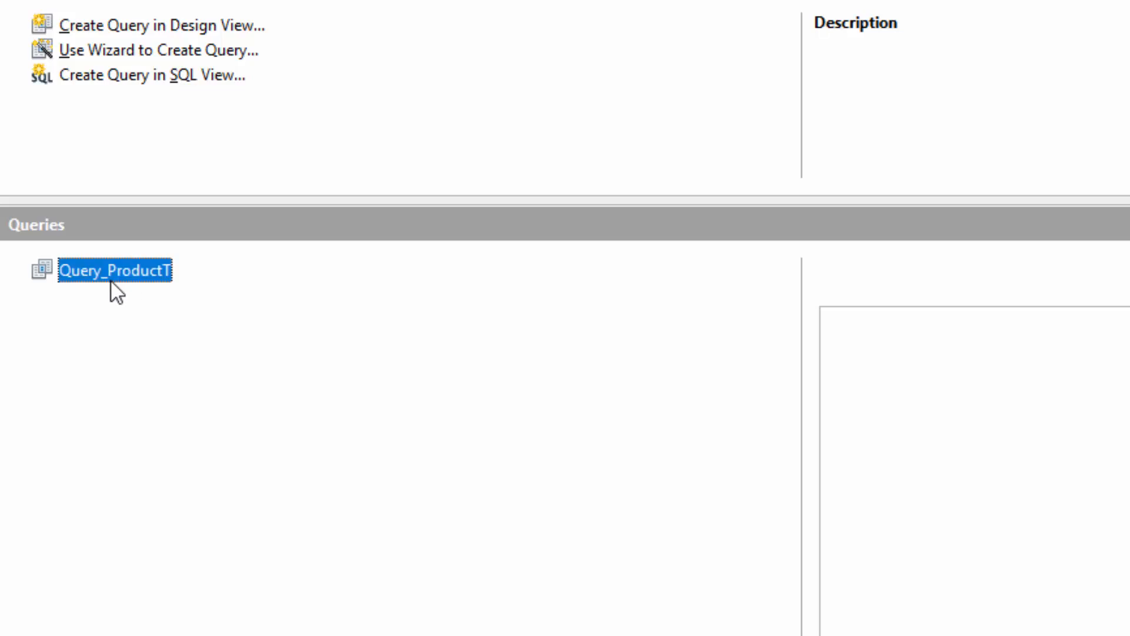
right_click(112, 281)
left_click(201, 390)
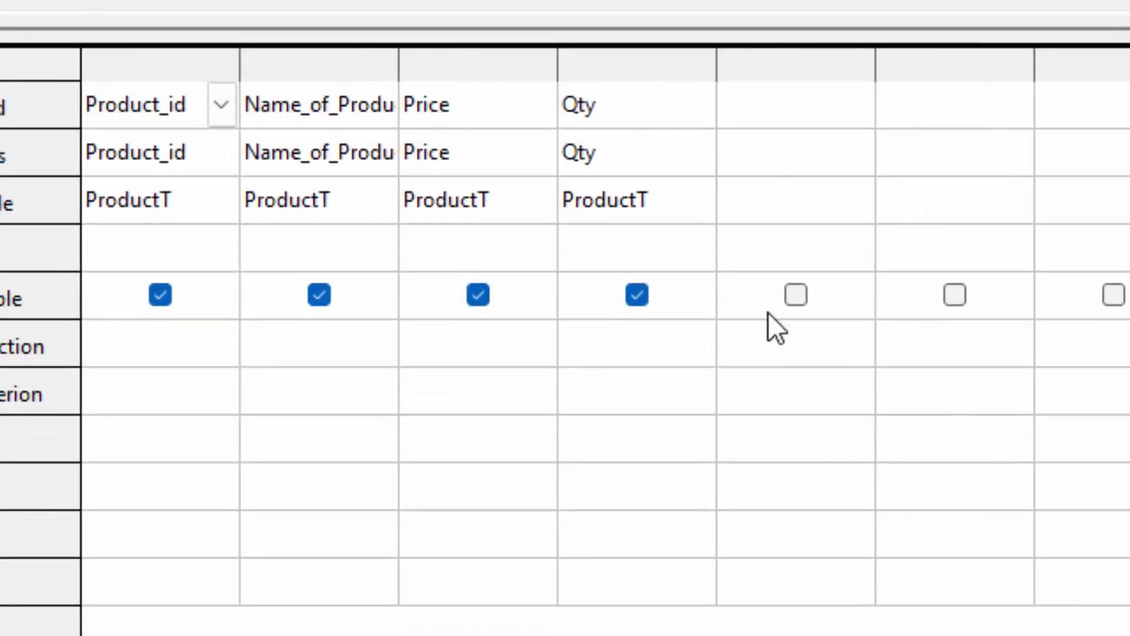
left_click(741, 147)
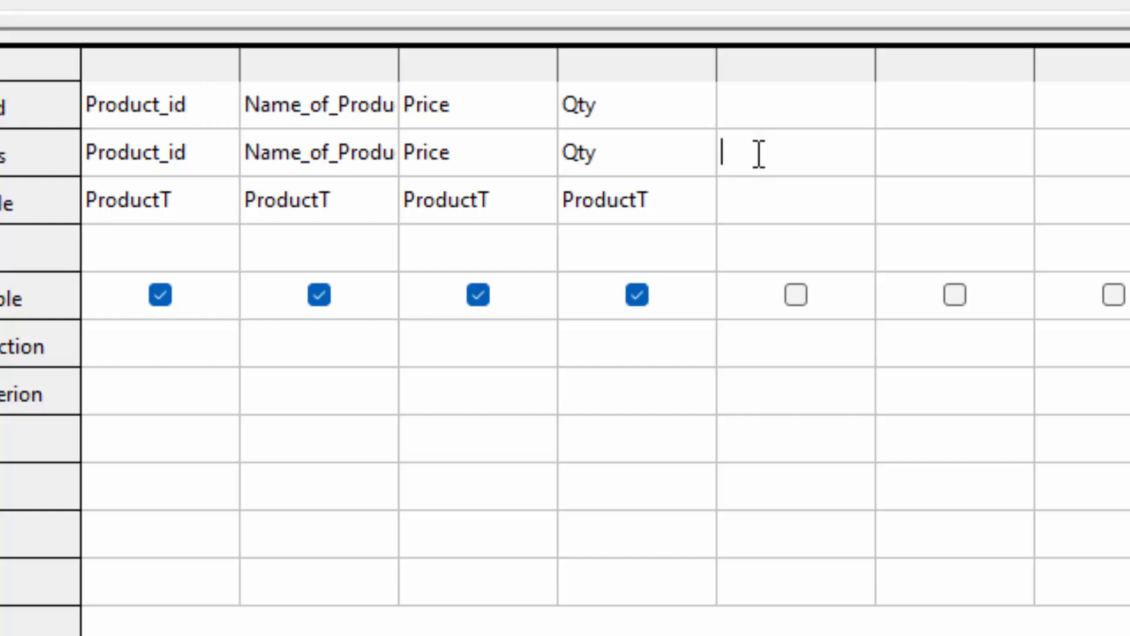
type("Total")
left_click(743, 109)
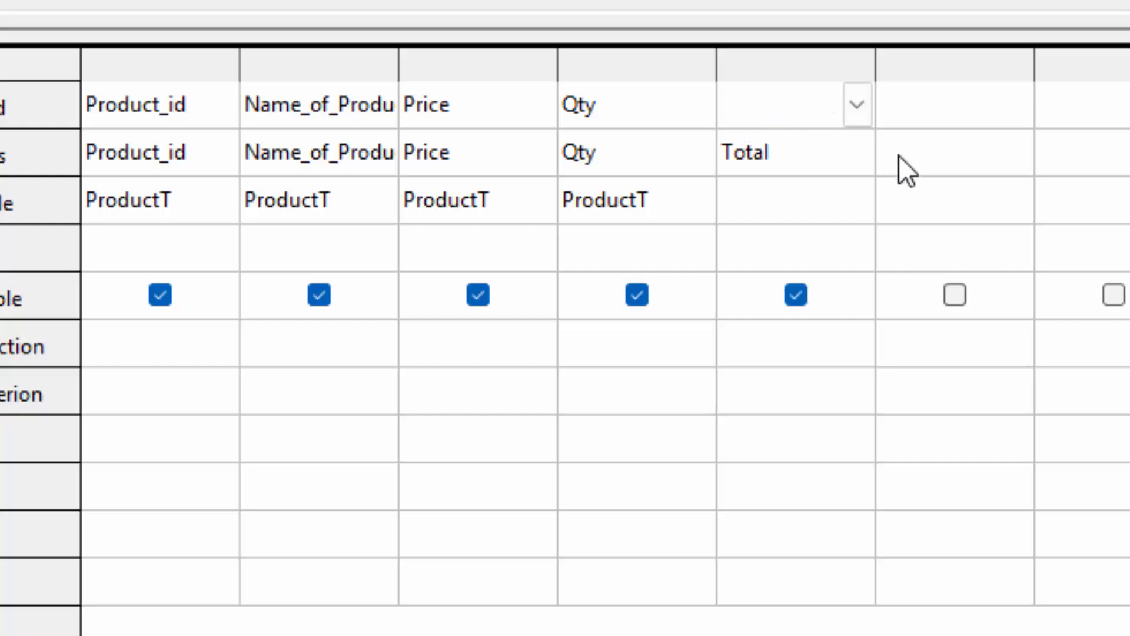
type("\"Price\"*")
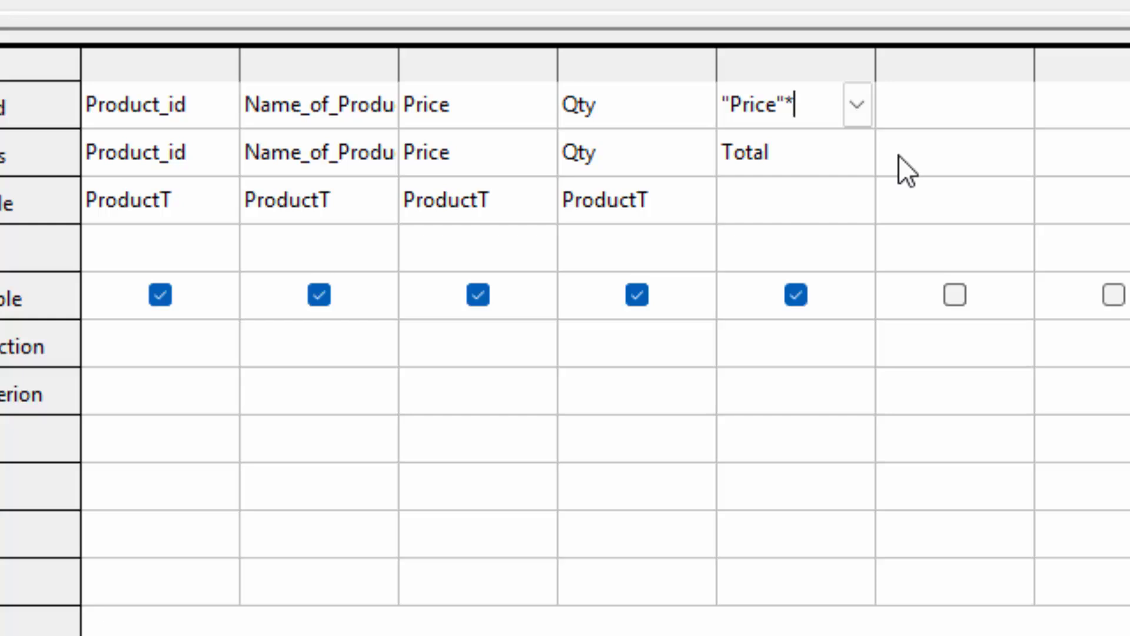
type("\"Qty\"")
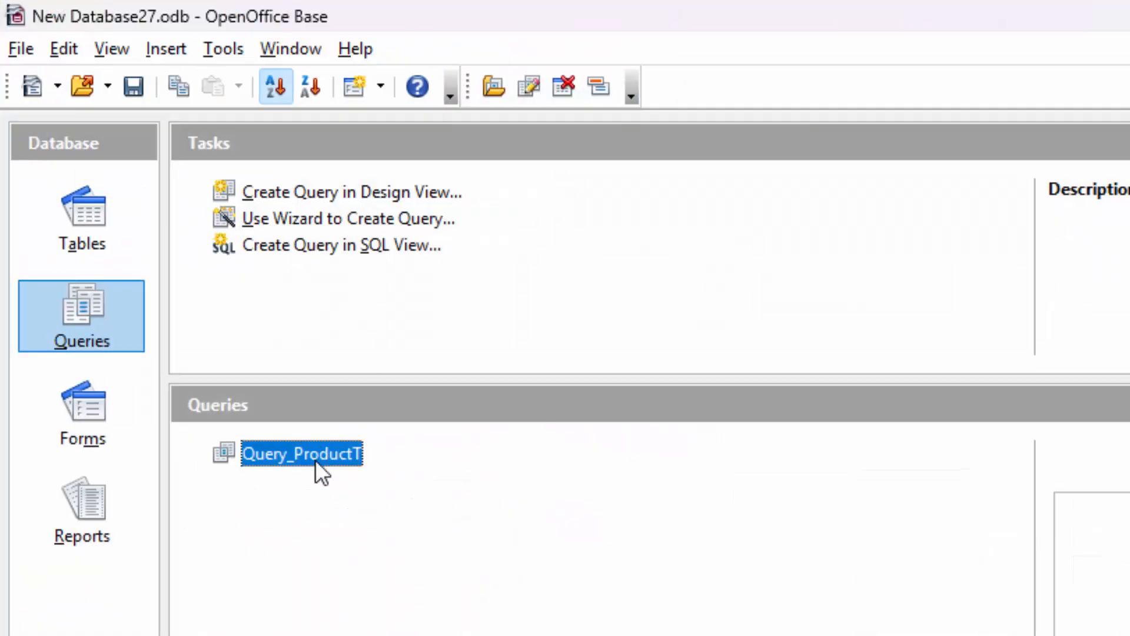
Open Query_ProductT's data and enter Price 300 and Qty 4 for product Y002, committing the record.
double_click(316, 459)
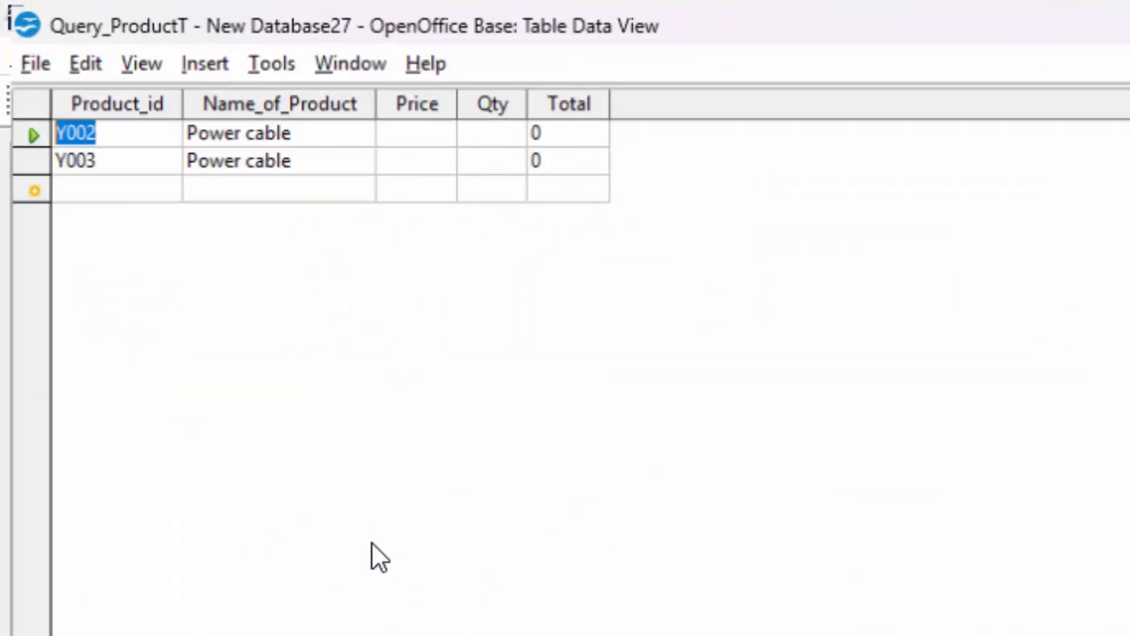
left_click(517, 174)
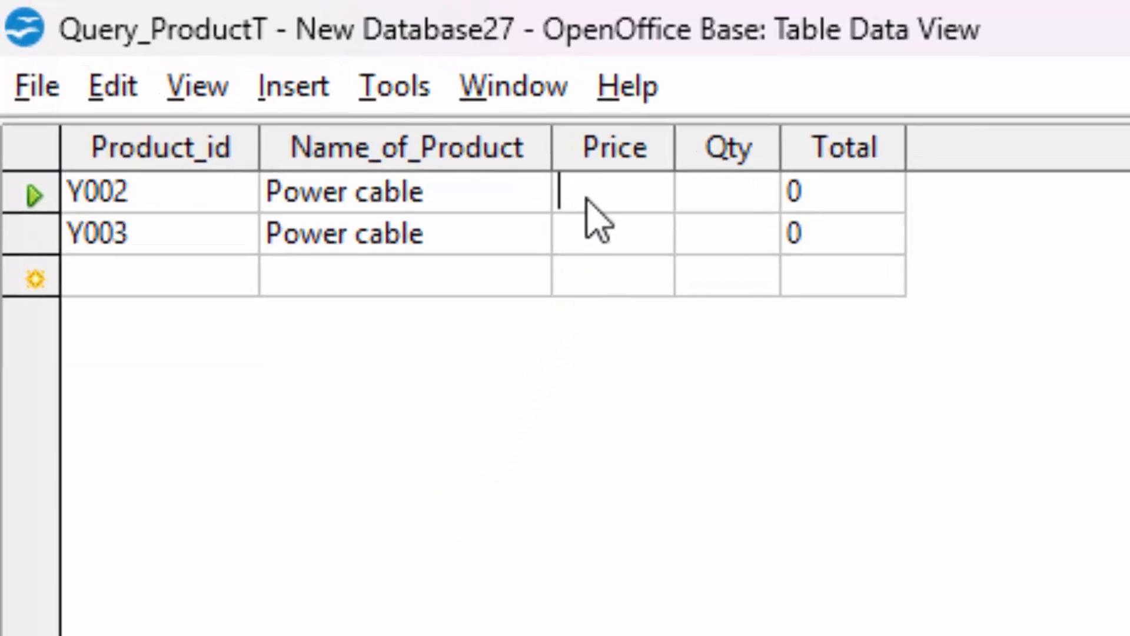
type("300")
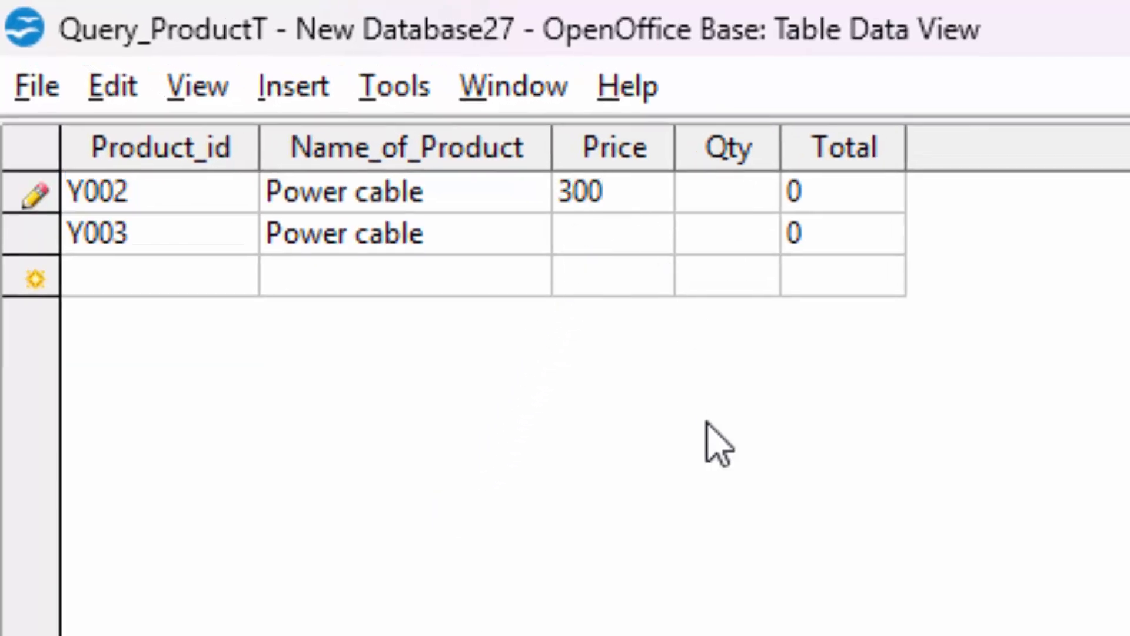
key("Tab")
type("4")
key("Tab")
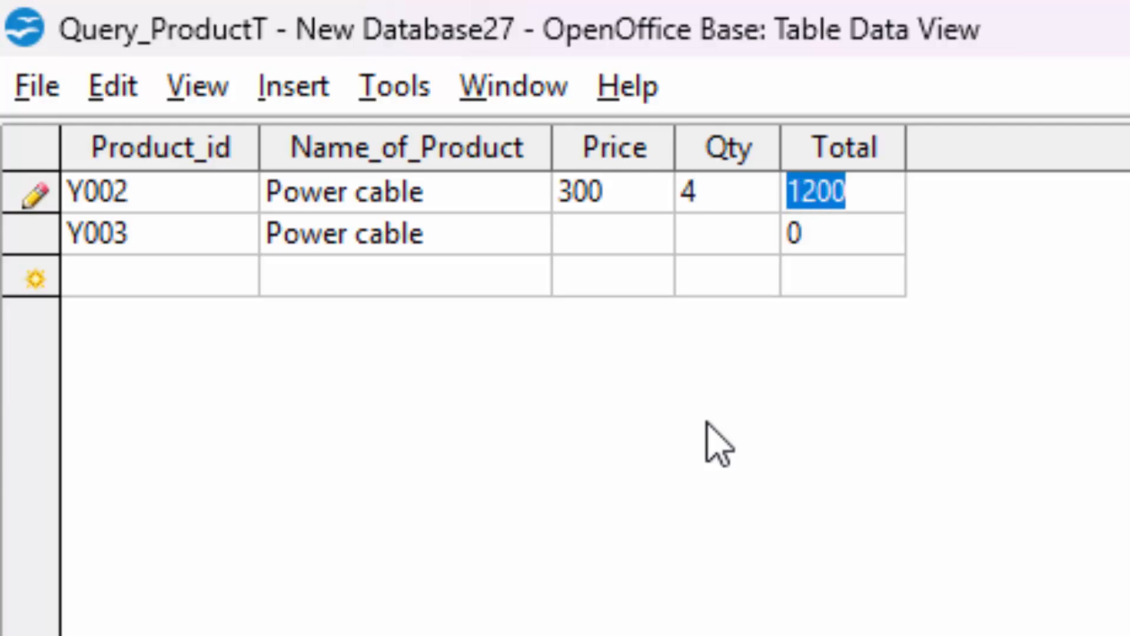
key("Tab")
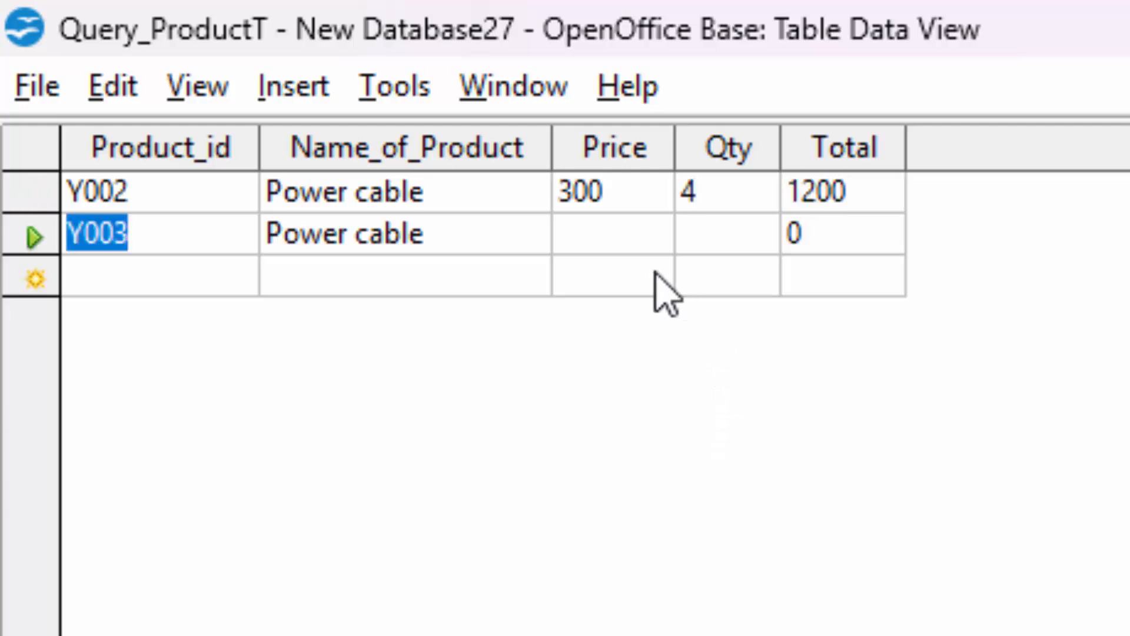
Enter Price 500 and Qty 12 for product Y003 and commit the record.
left_click(628, 237)
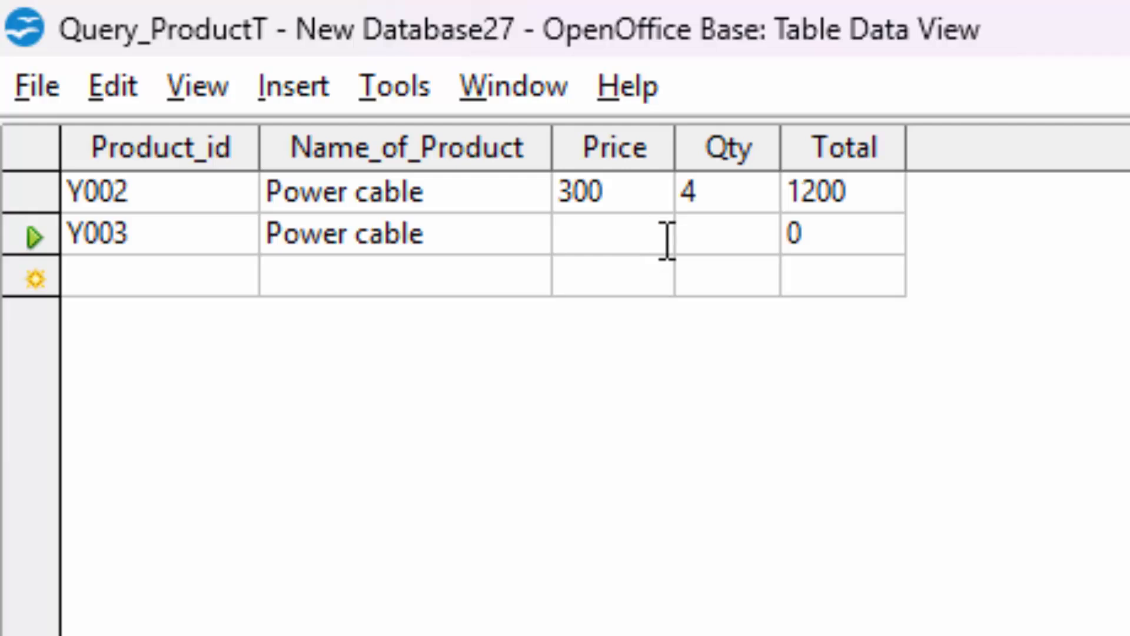
type("500")
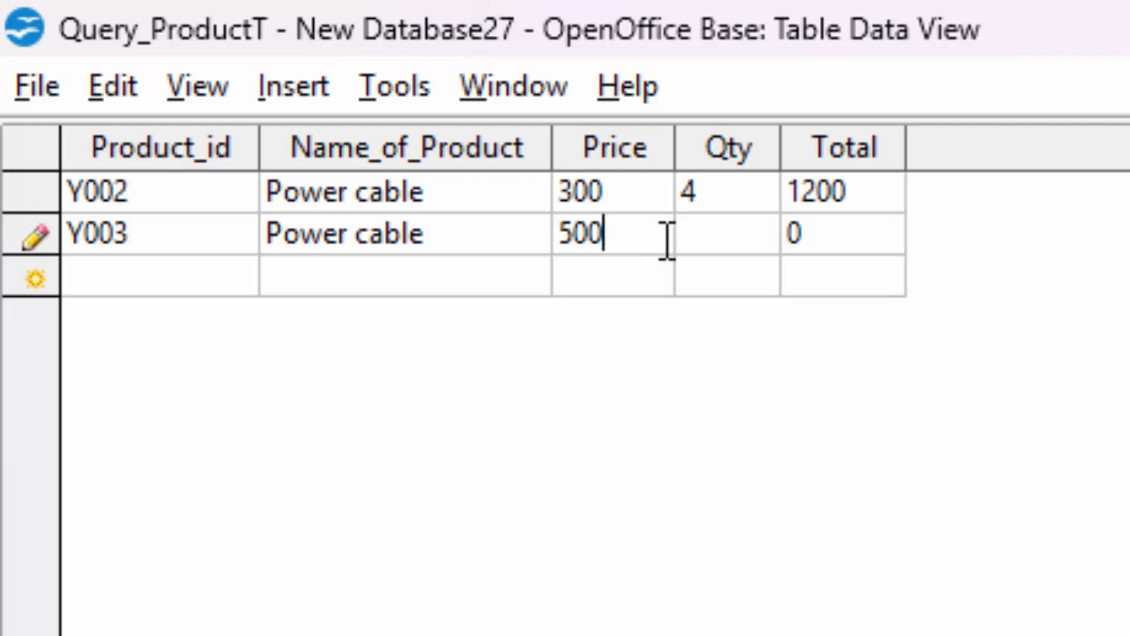
key("Tab")
type("12")
key("Tab")
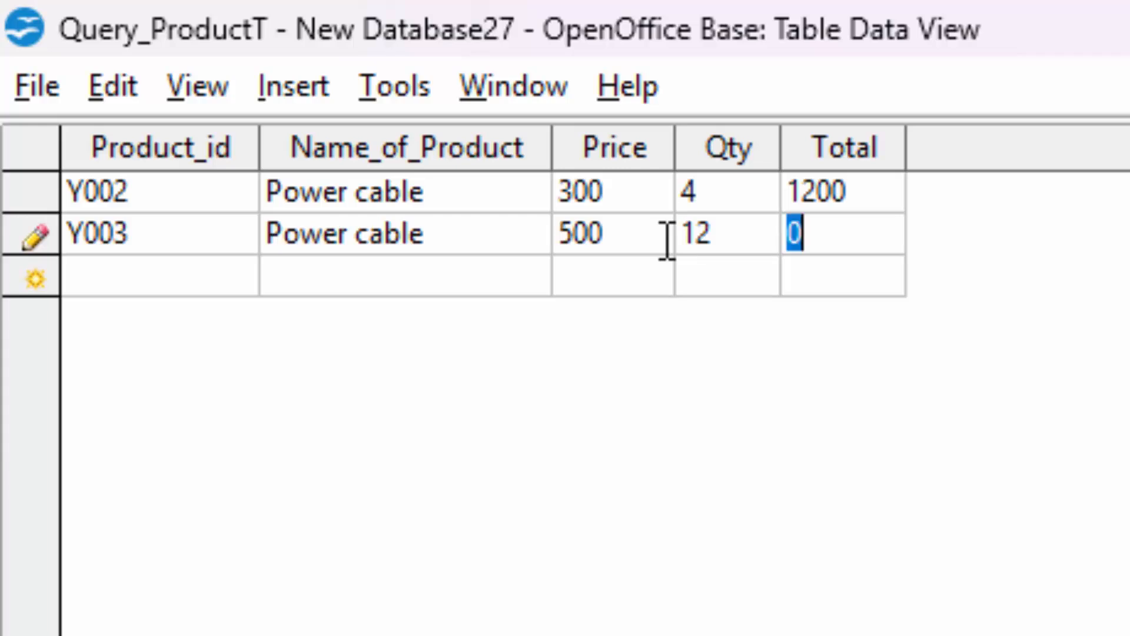
key("Tab")
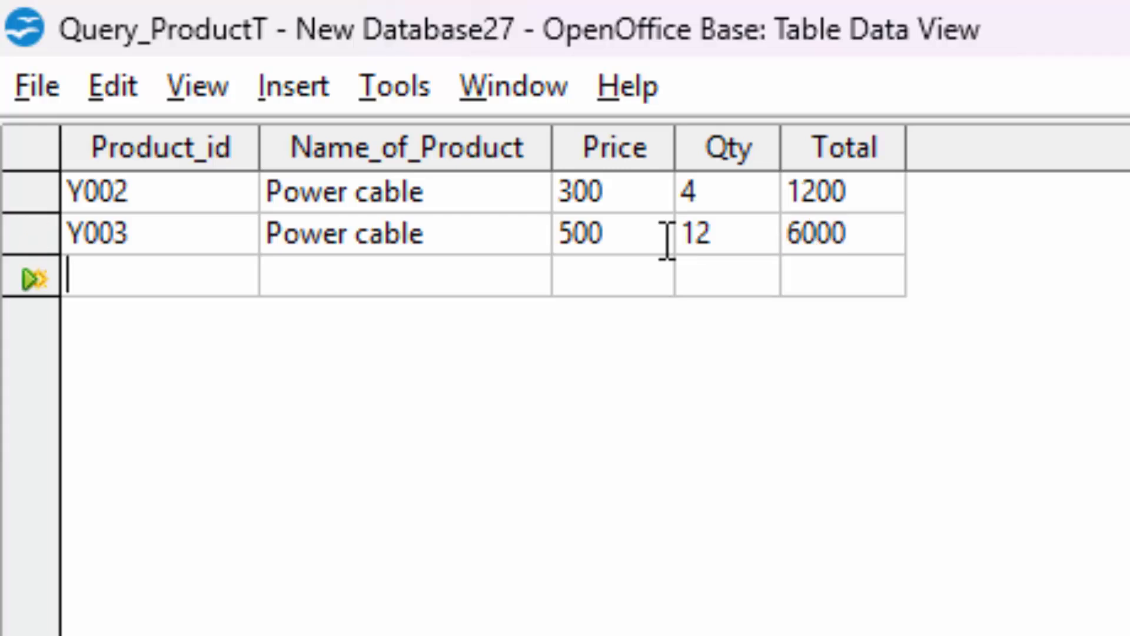